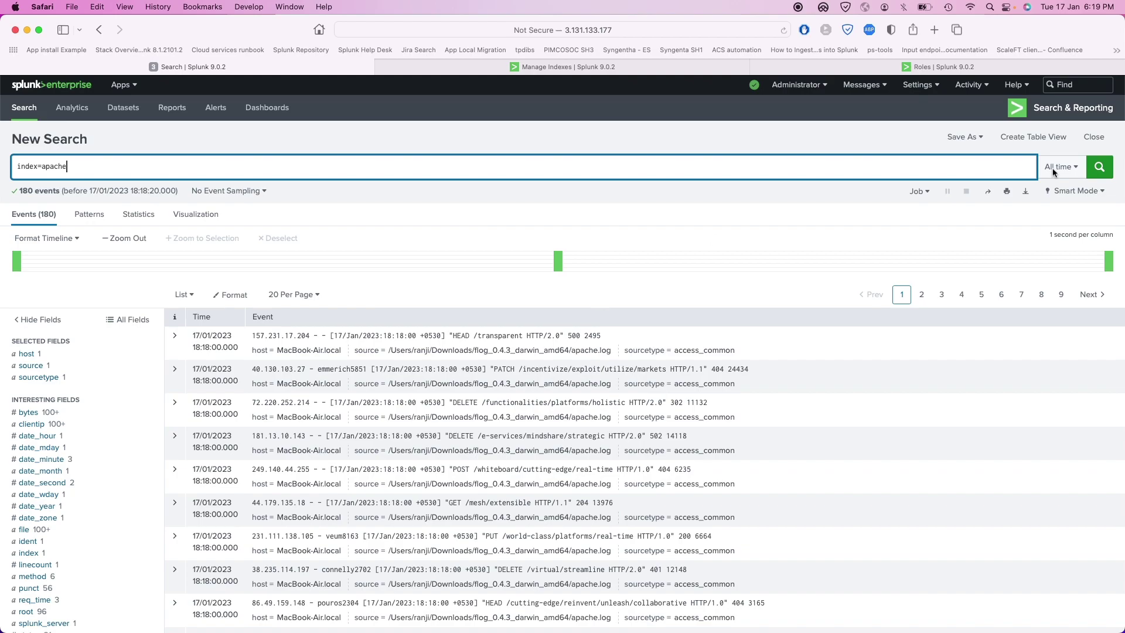
Open the Ingest Actions page to view its rulesets area.
{"action": "left_click", "coordinate": [917, 84]}
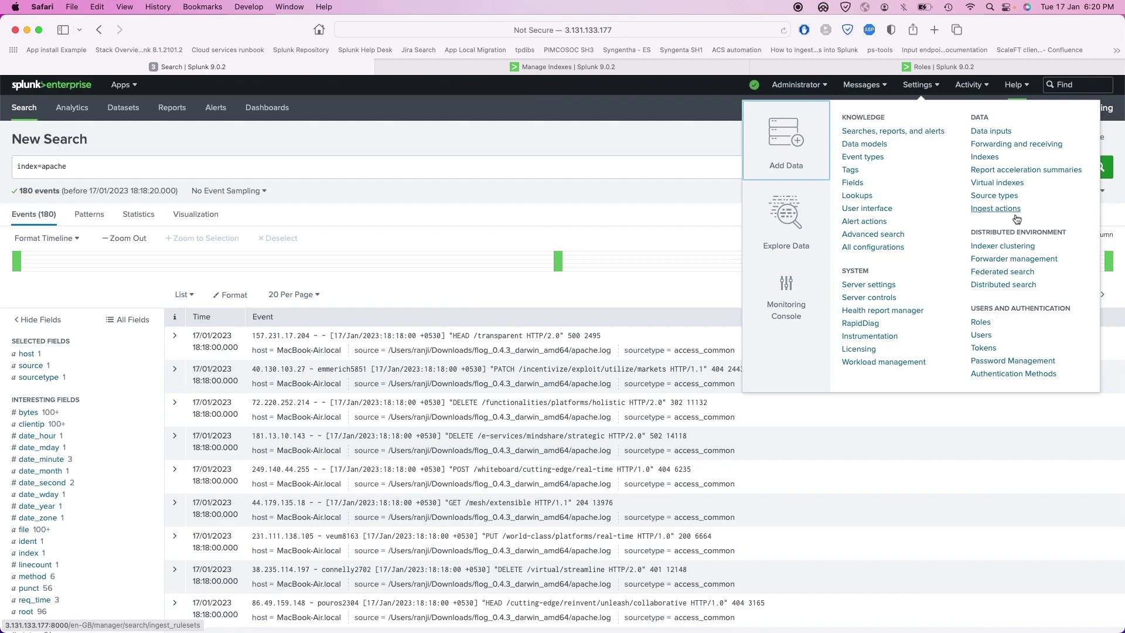
{"action": "left_click", "coordinate": [1005, 211]}
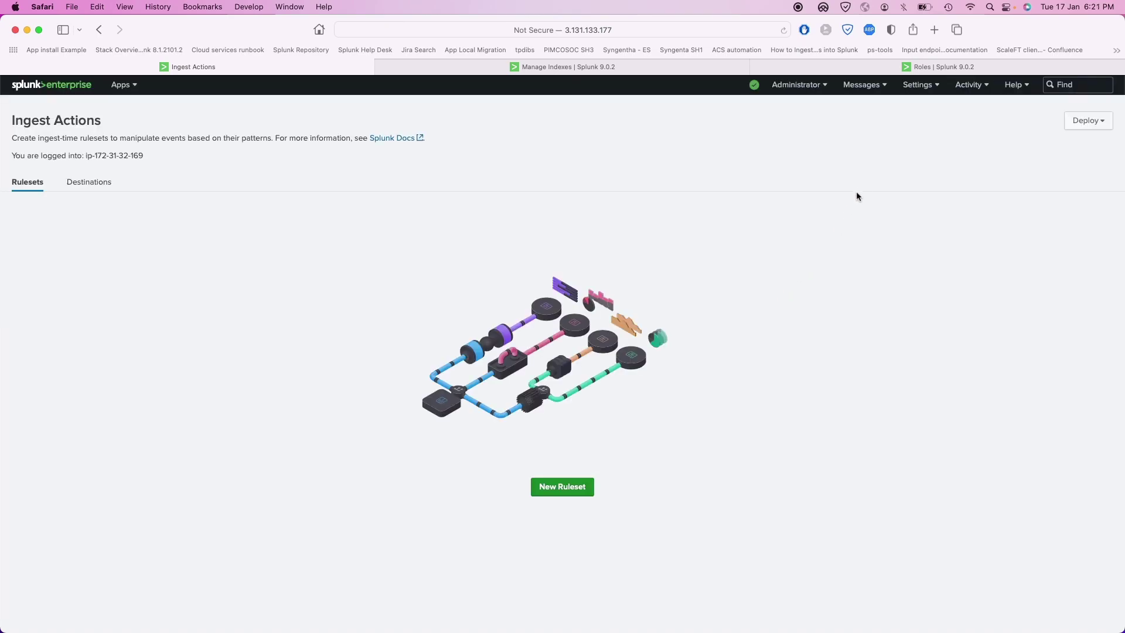
{"action": "left_click", "coordinate": [921, 85]}
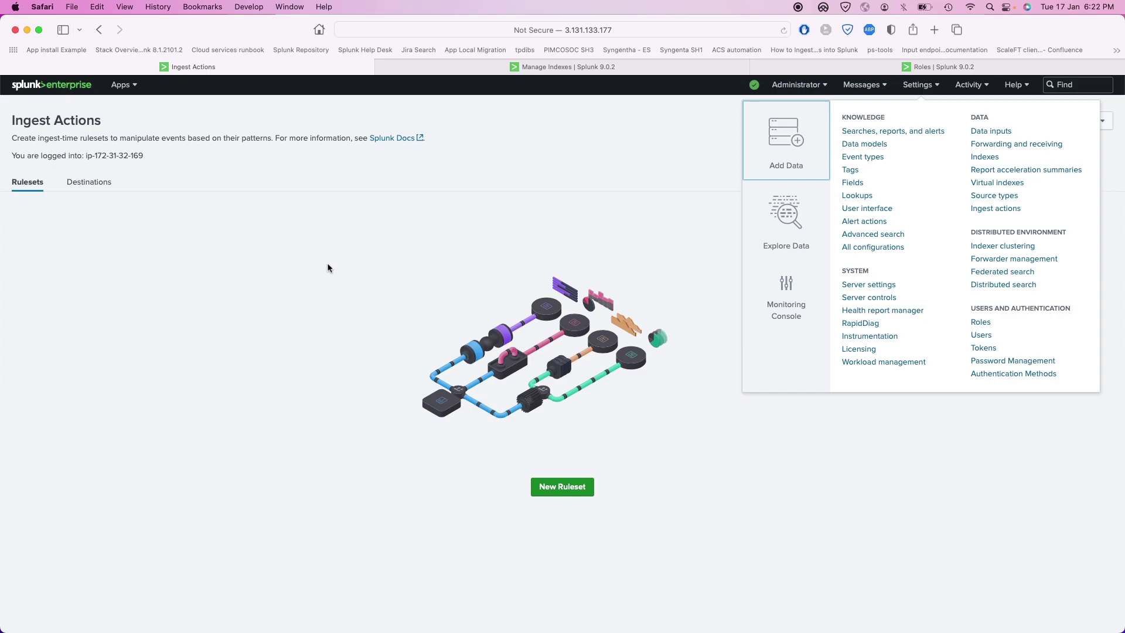
{"action": "left_click", "coordinate": [304, 273]}
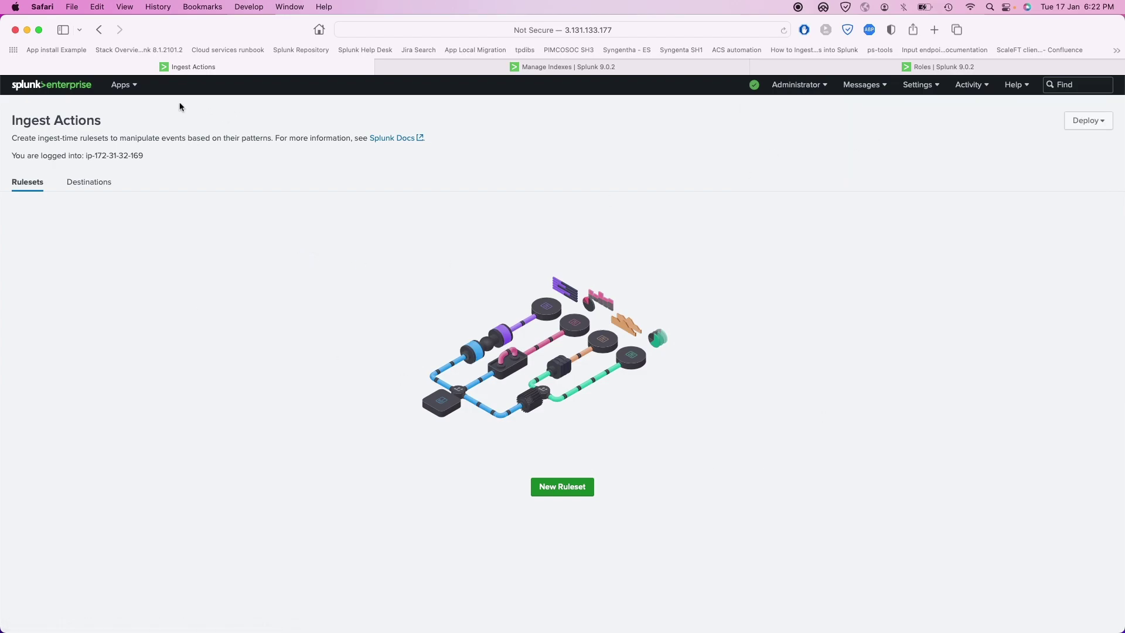
Run the search index=apache in Search & Reporting and look through the returned events.
{"action": "left_click", "coordinate": [121, 85]}
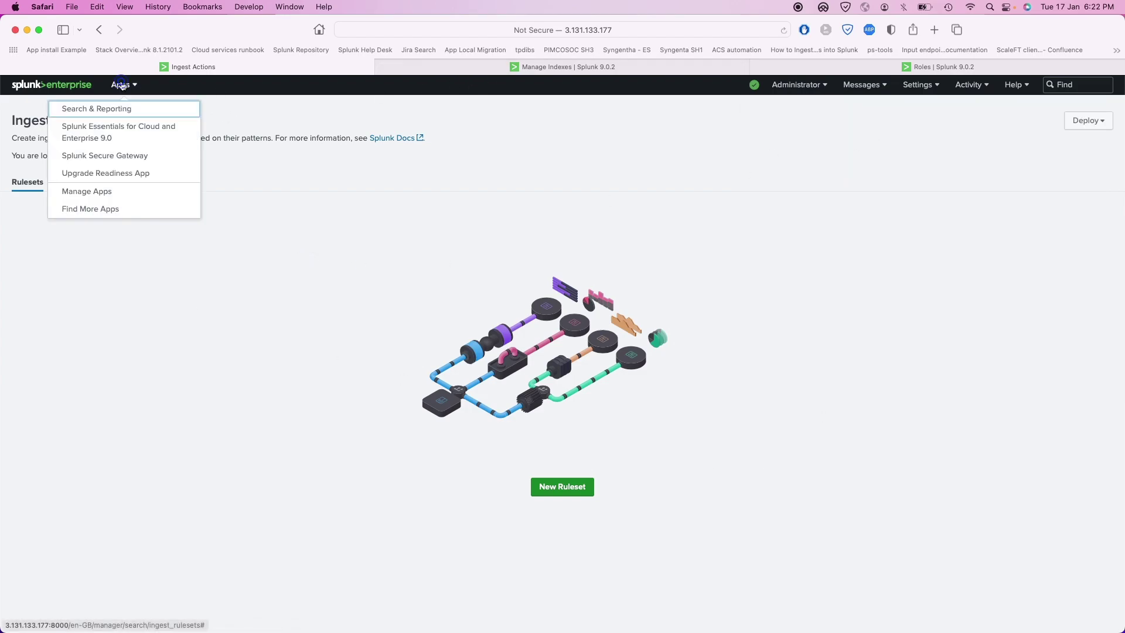
{"action": "left_click", "coordinate": [135, 113]}
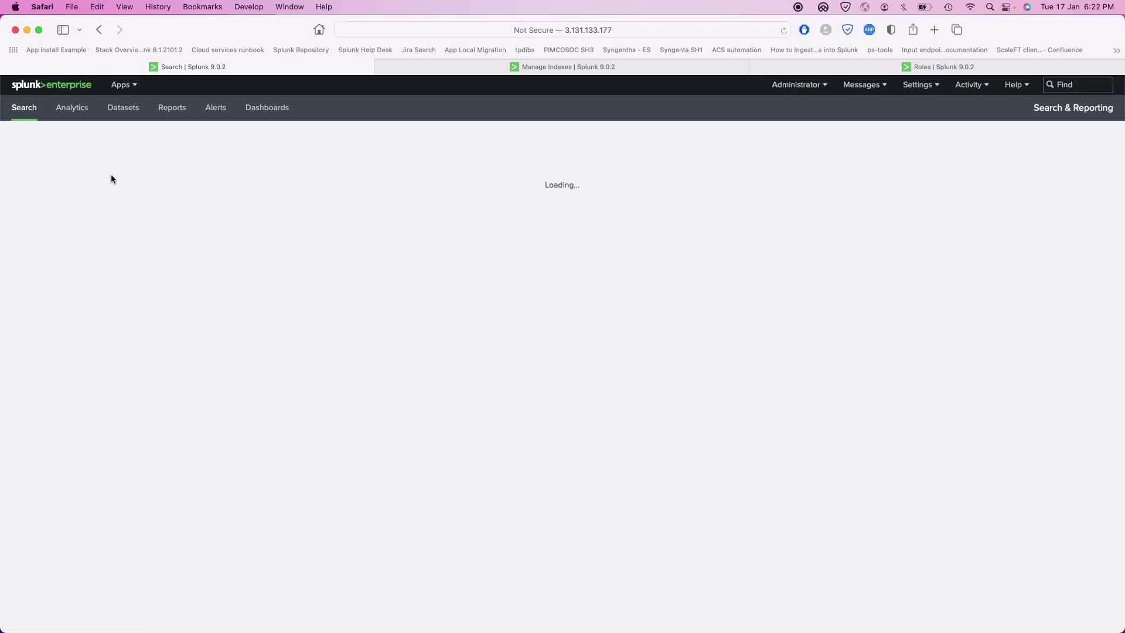
{"action": "left_click", "coordinate": [89, 170]}
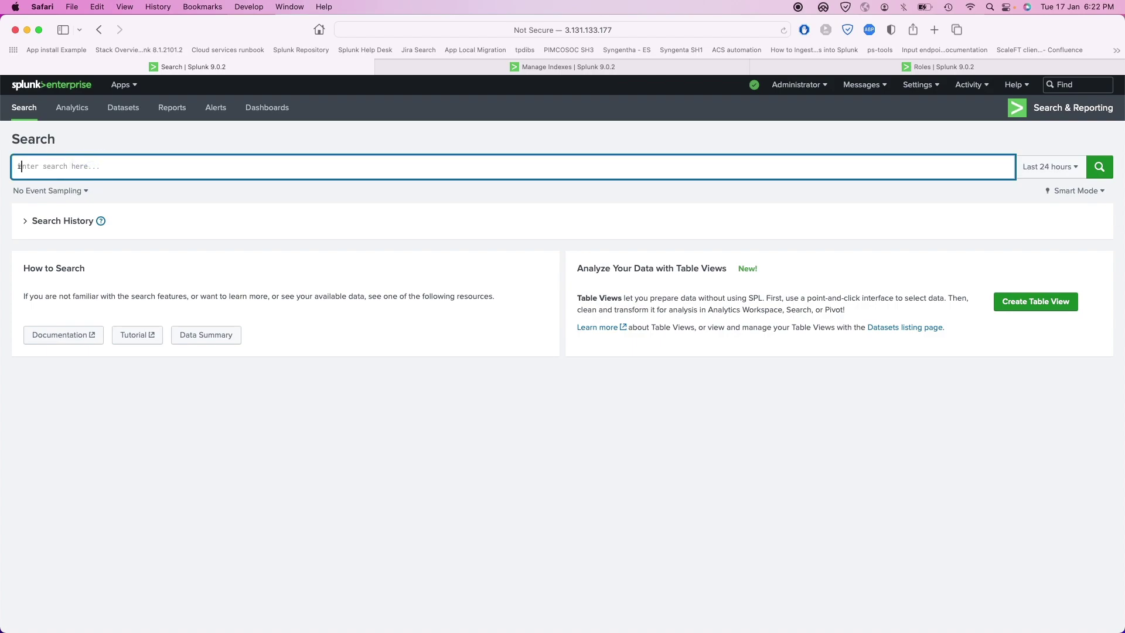
{"action": "type", "text": "index=apache"}
{"action": "key", "text": "Return"}
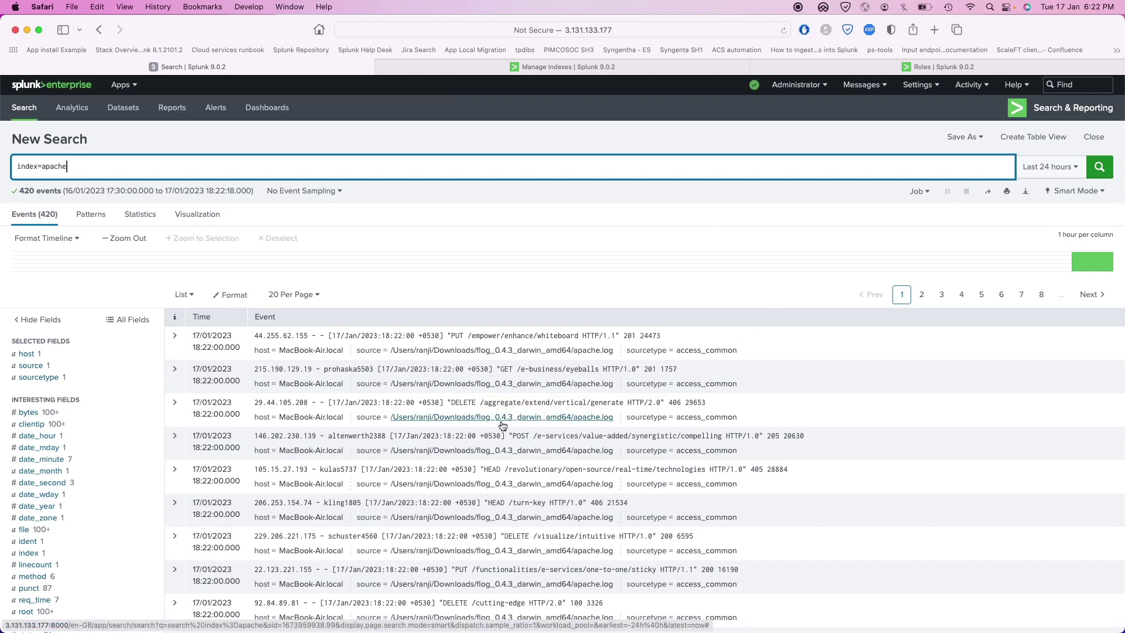
{"action": "scroll", "coordinate": [328, 431], "scroll_direction": "down", "scroll_amount": 5}
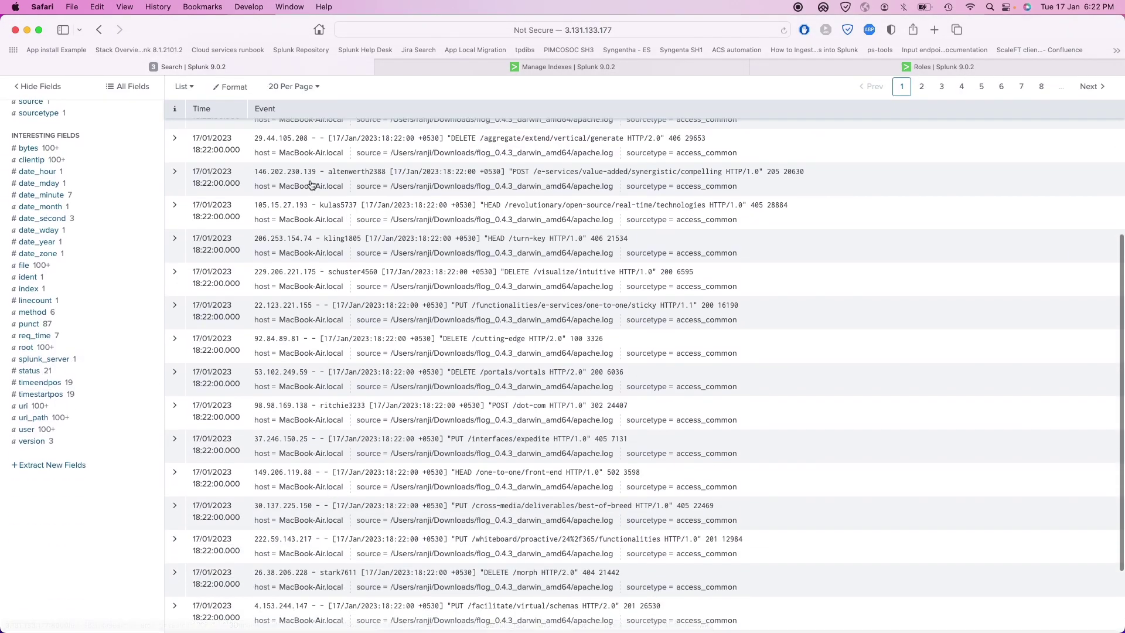
{"action": "scroll", "coordinate": [328, 186], "scroll_direction": "down", "scroll_amount": 2}
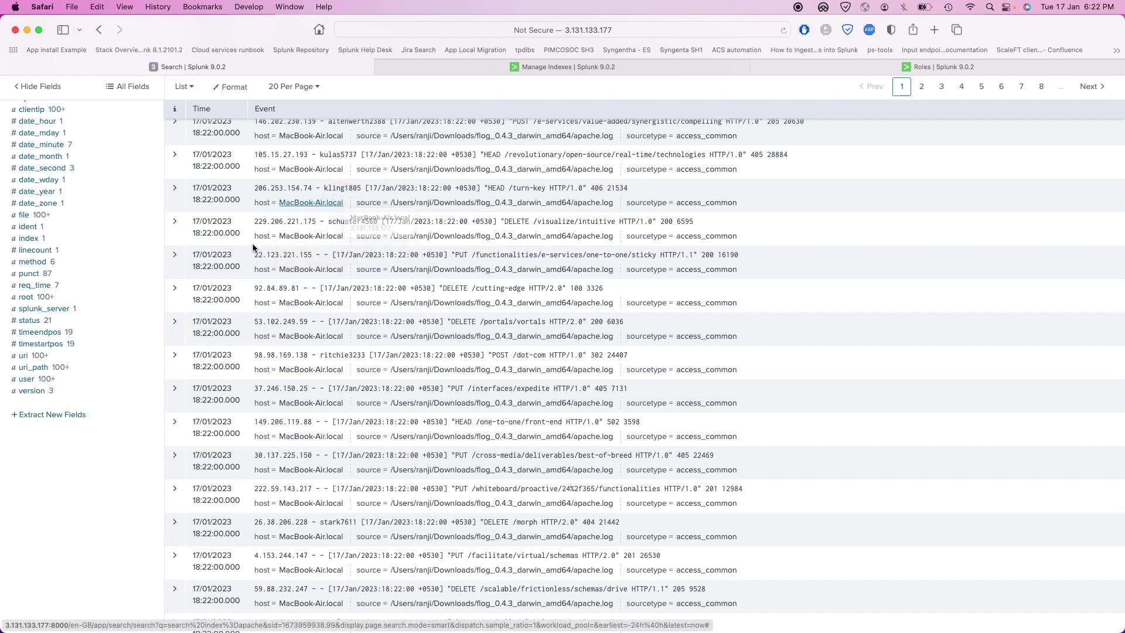
{"action": "scroll", "coordinate": [254, 247], "scroll_direction": "up", "scroll_amount": 6}
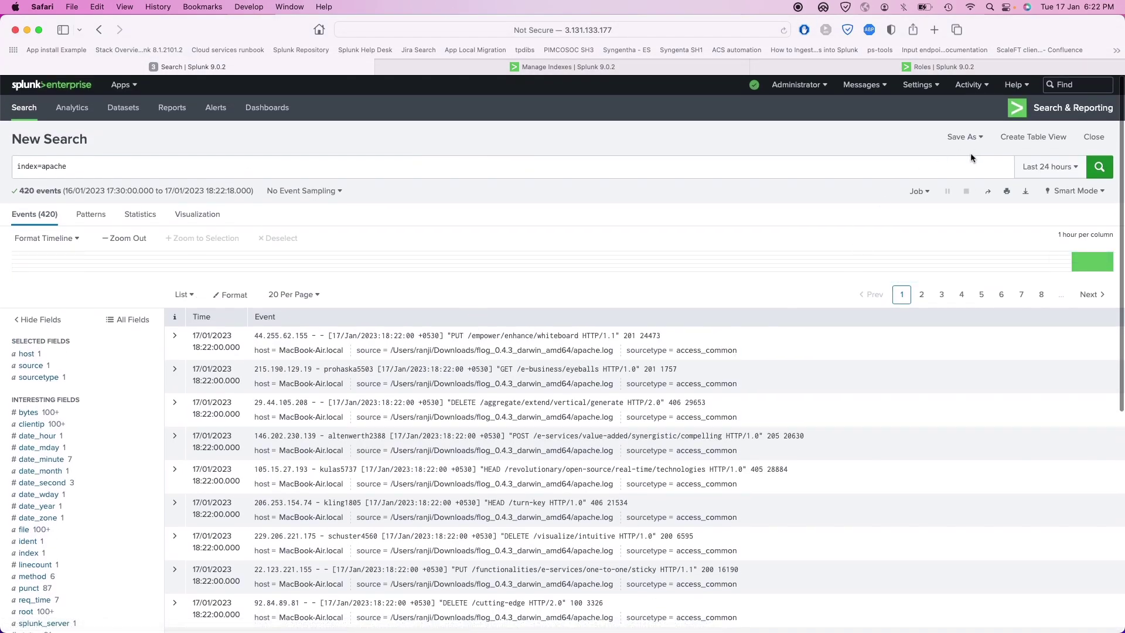
Create a new ruleset in Ingest Actions and name it random_name_ruleset.
{"action": "left_click", "coordinate": [917, 84]}
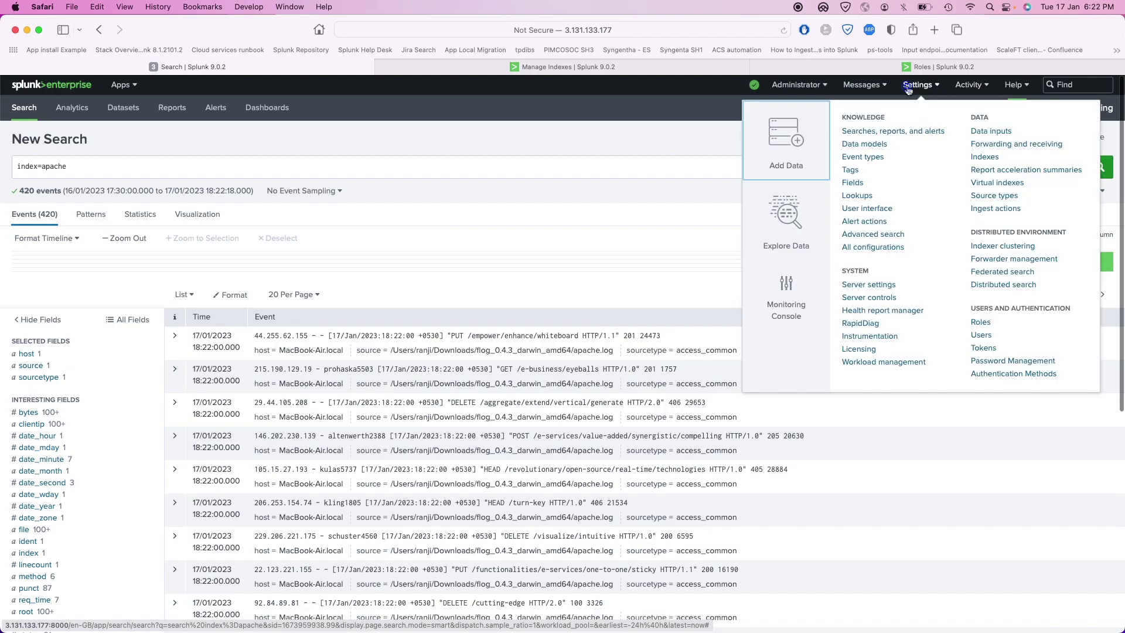
{"action": "left_click", "coordinate": [1002, 209]}
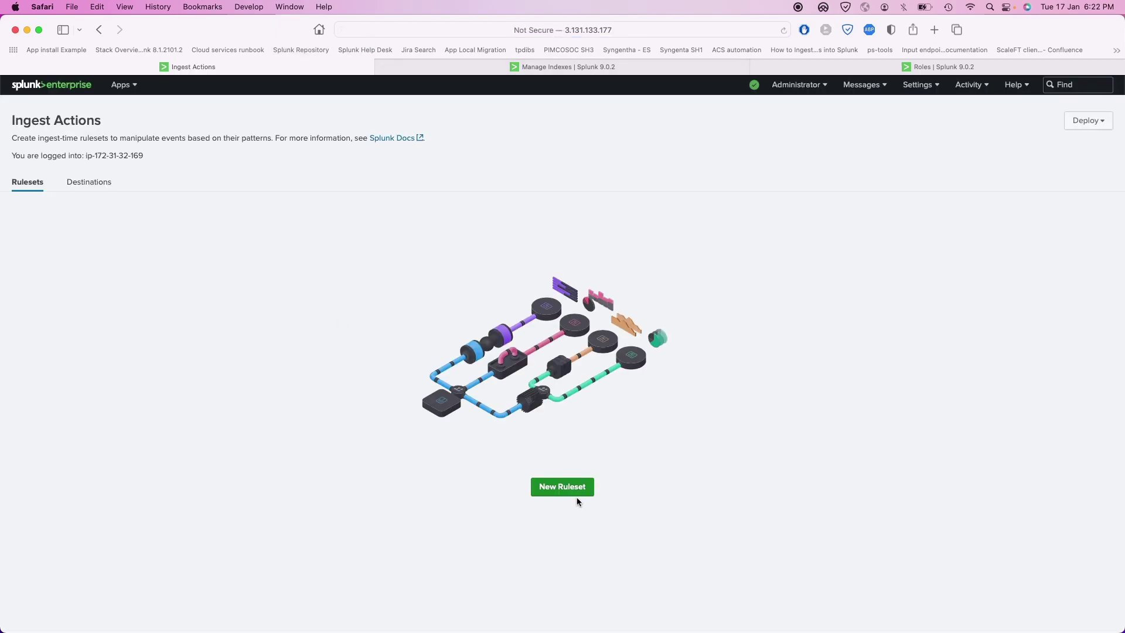
{"action": "left_click", "coordinate": [563, 489]}
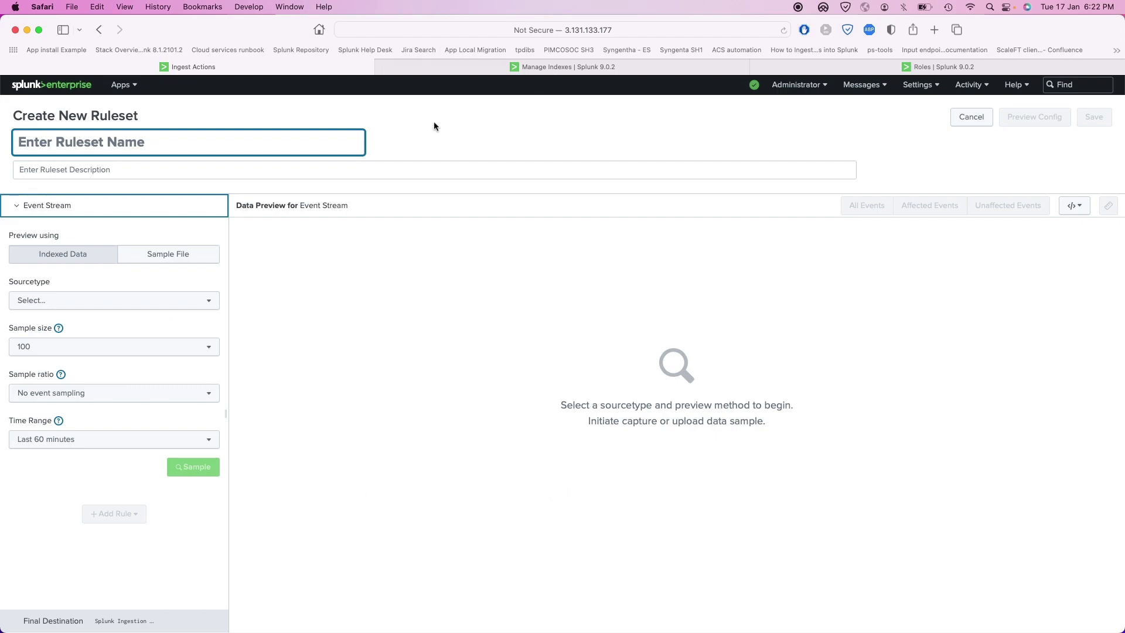
{"action": "left_click", "coordinate": [213, 152]}
{"action": "type", "text": "r"}
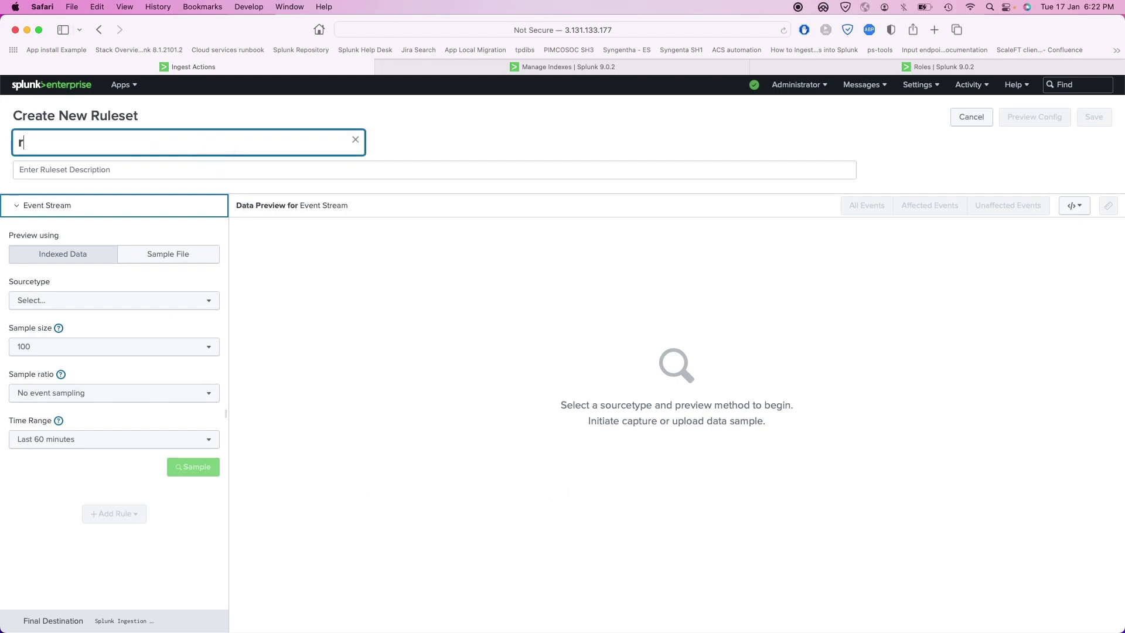
{"action": "type", "text": "andom_nam"}
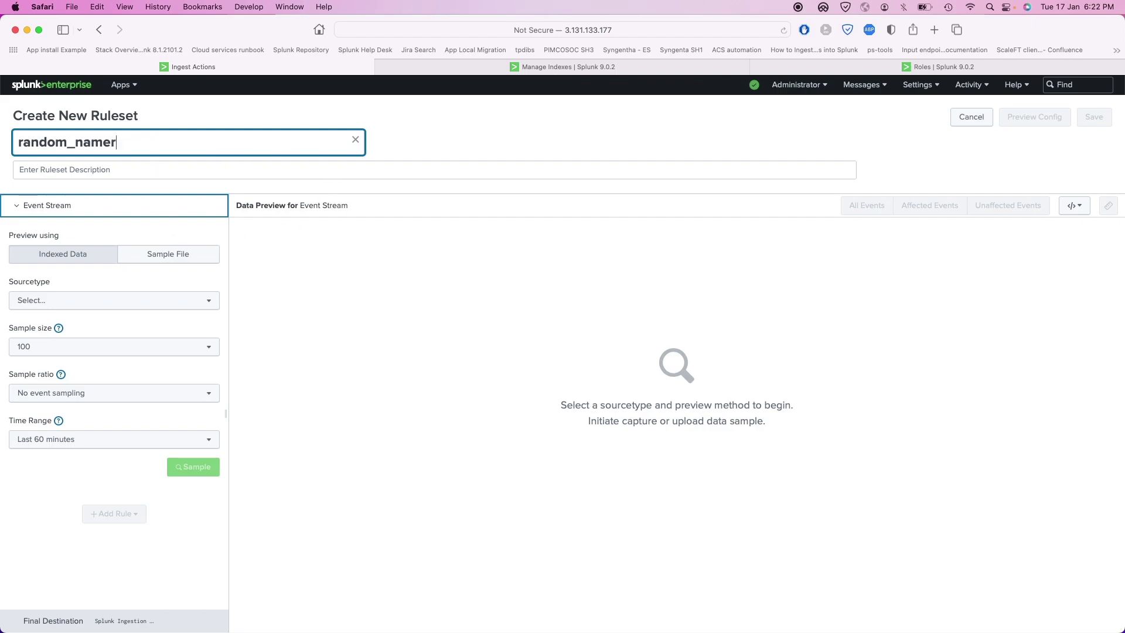
{"action": "type", "text": "e_ruleset"}
Open Search & Reporting in place of the Manage Indexes page and run the search index=apache to look up the sourcetype.
{"action": "left_click", "coordinate": [103, 302]}
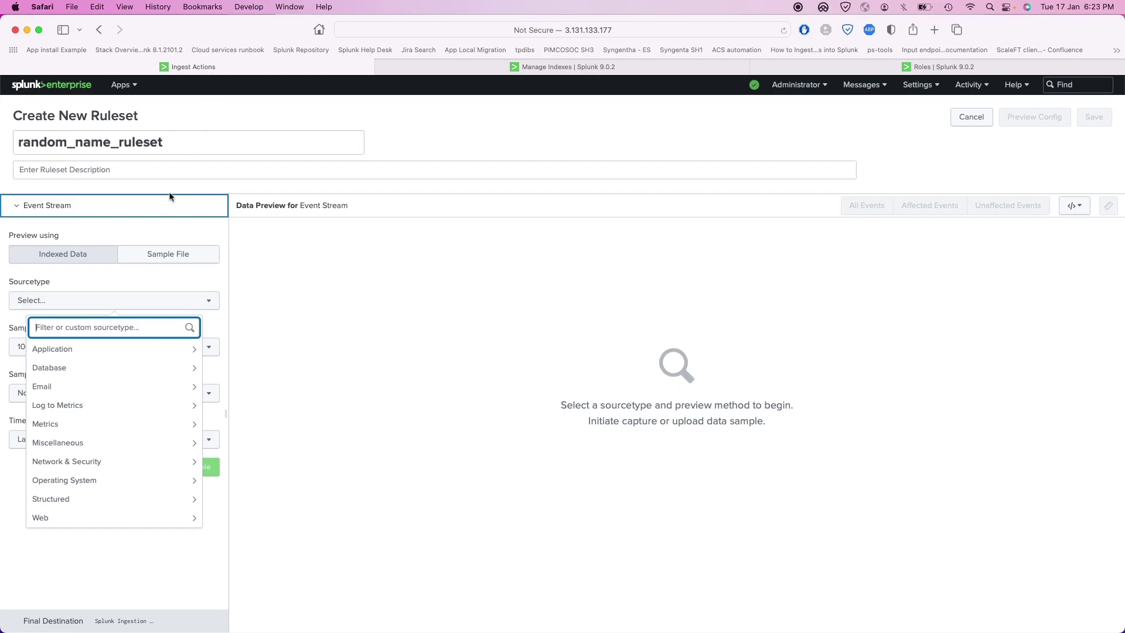
{"action": "left_click", "coordinate": [585, 65]}
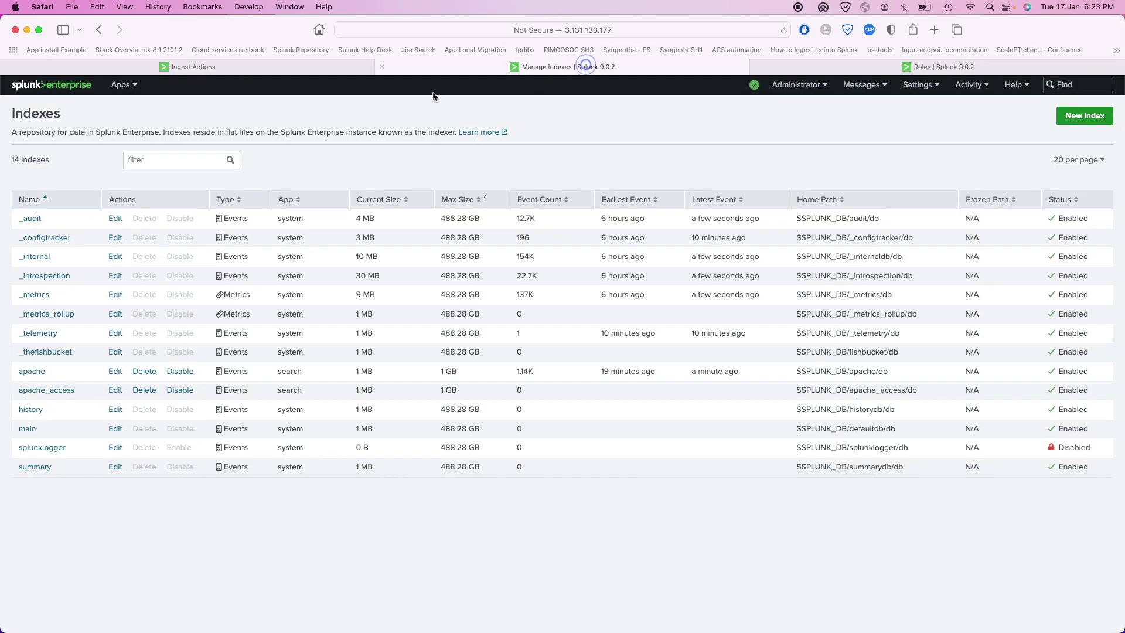
{"action": "left_click", "coordinate": [121, 85]}
{"action": "left_click", "coordinate": [106, 104]}
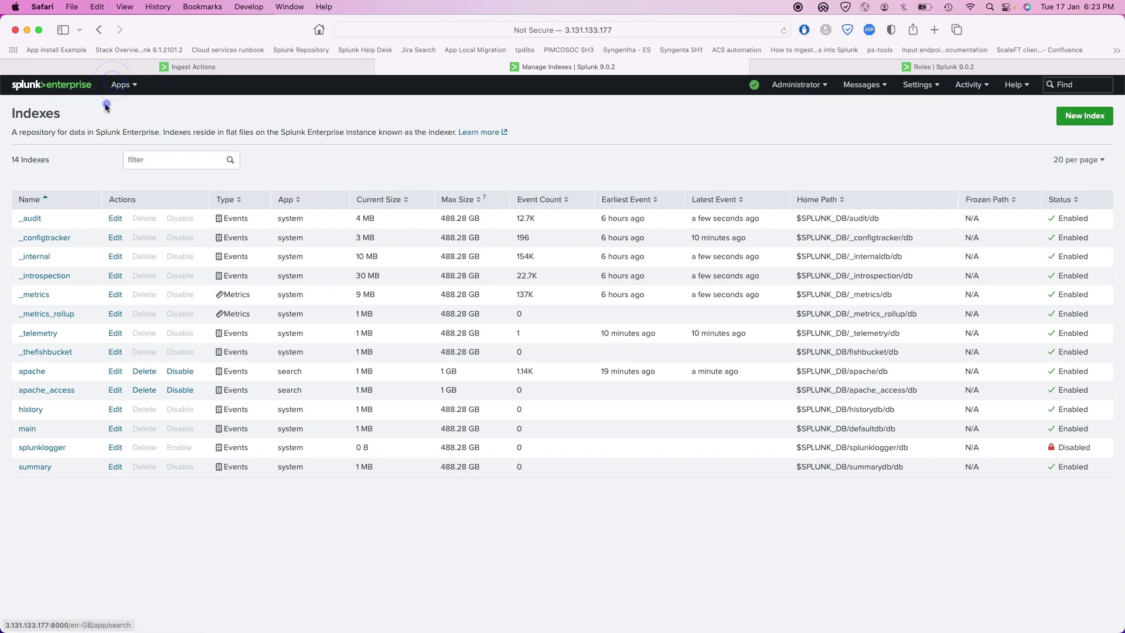
{"action": "left_click", "coordinate": [221, 68]}
{"action": "left_click", "coordinate": [570, 71]}
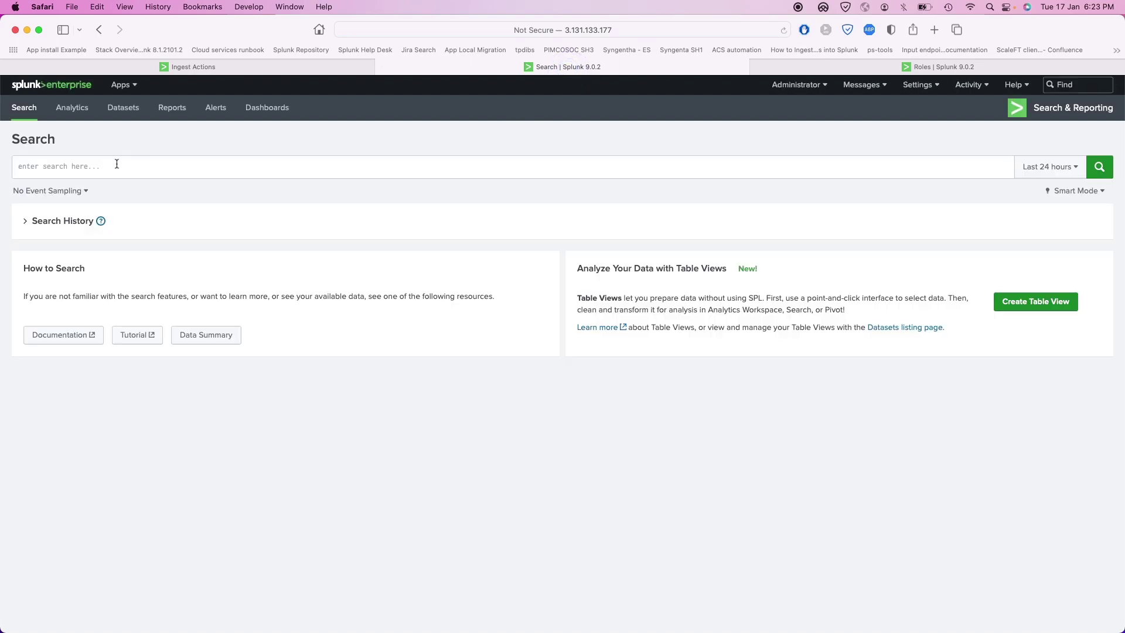
{"action": "left_click", "coordinate": [95, 165]}
{"action": "type", "text": "index="}
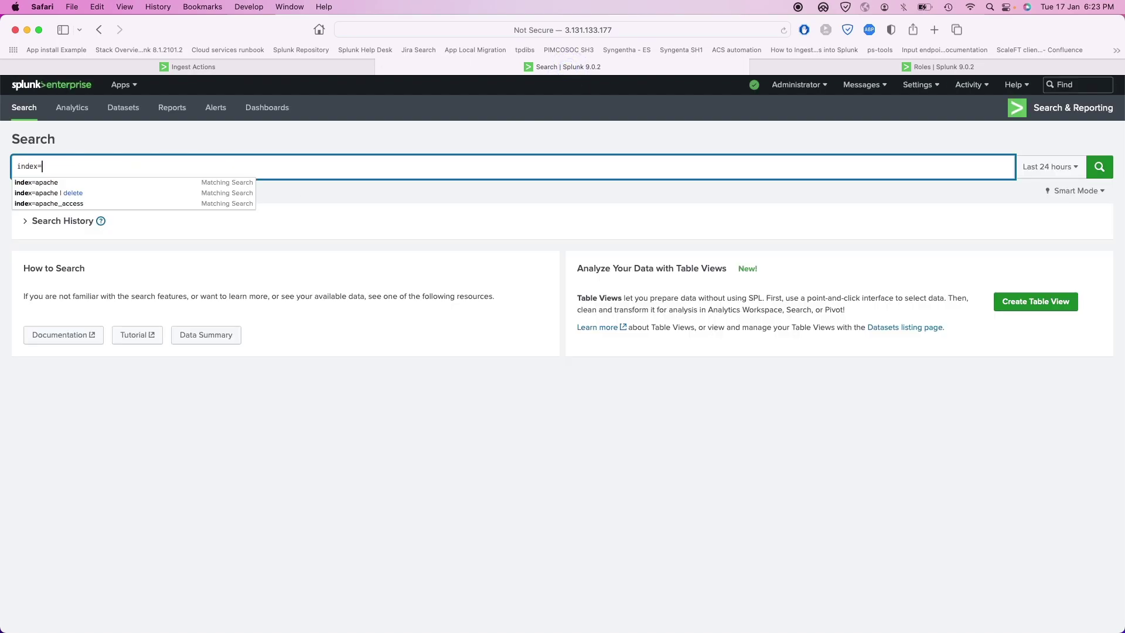
{"action": "type", "text": "apachj"}
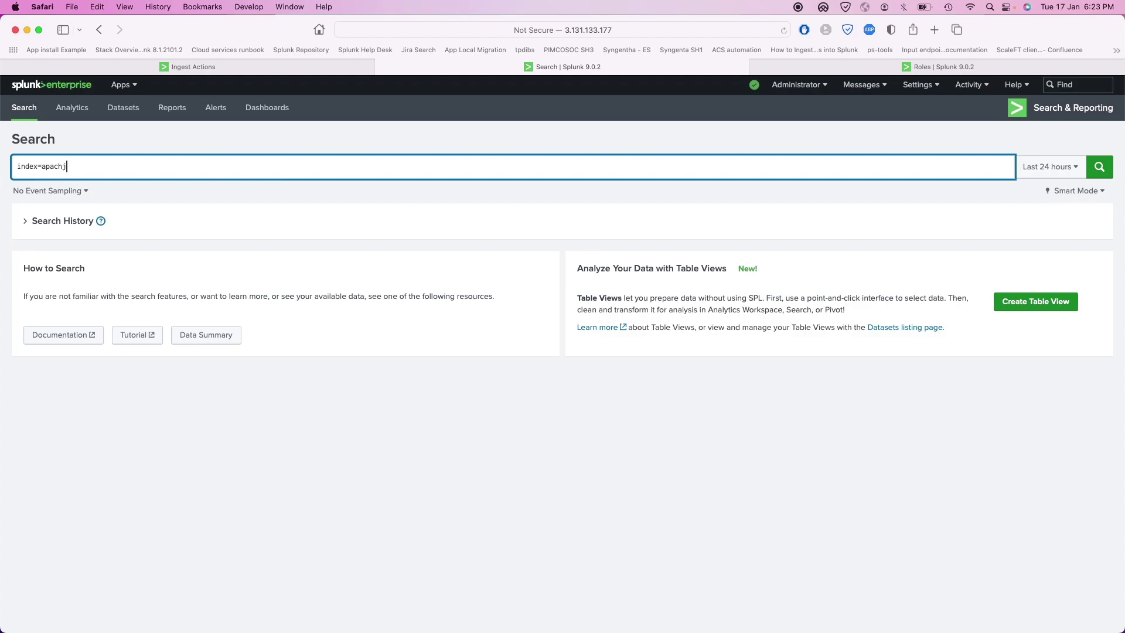
{"action": "type", "text": "e"}
{"action": "key", "text": "Return"}
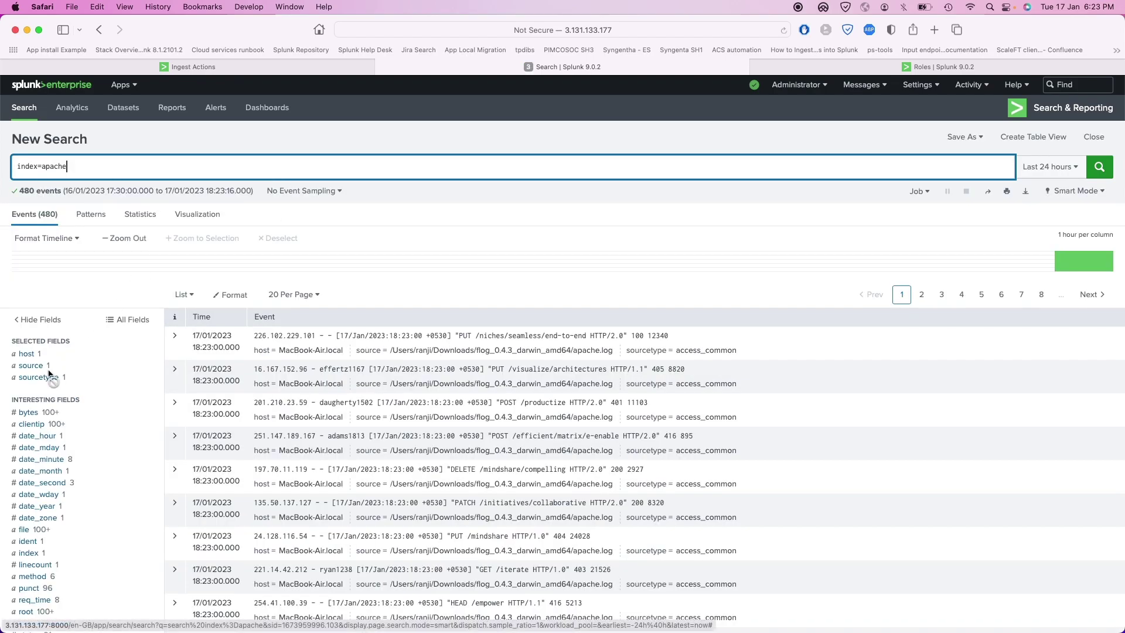
Copy the sourcetype value access_common from the search's field values and set it as the ruleset's sourcetype.
{"action": "left_click", "coordinate": [49, 375]}
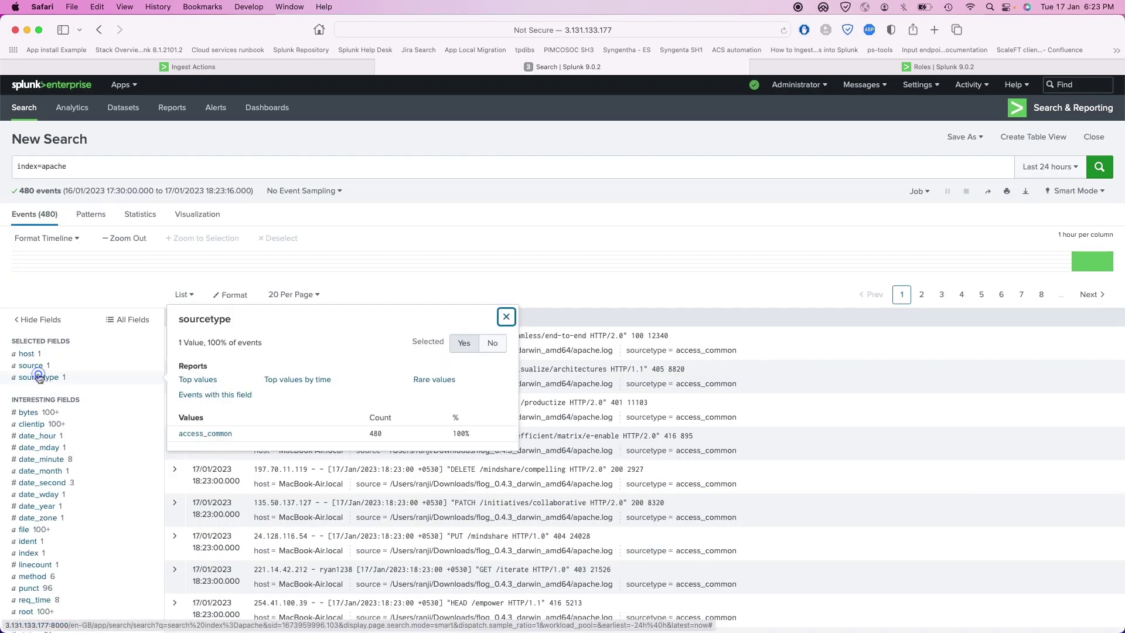
{"action": "double_click", "coordinate": [227, 434]}
{"action": "key", "text": "super+c"}
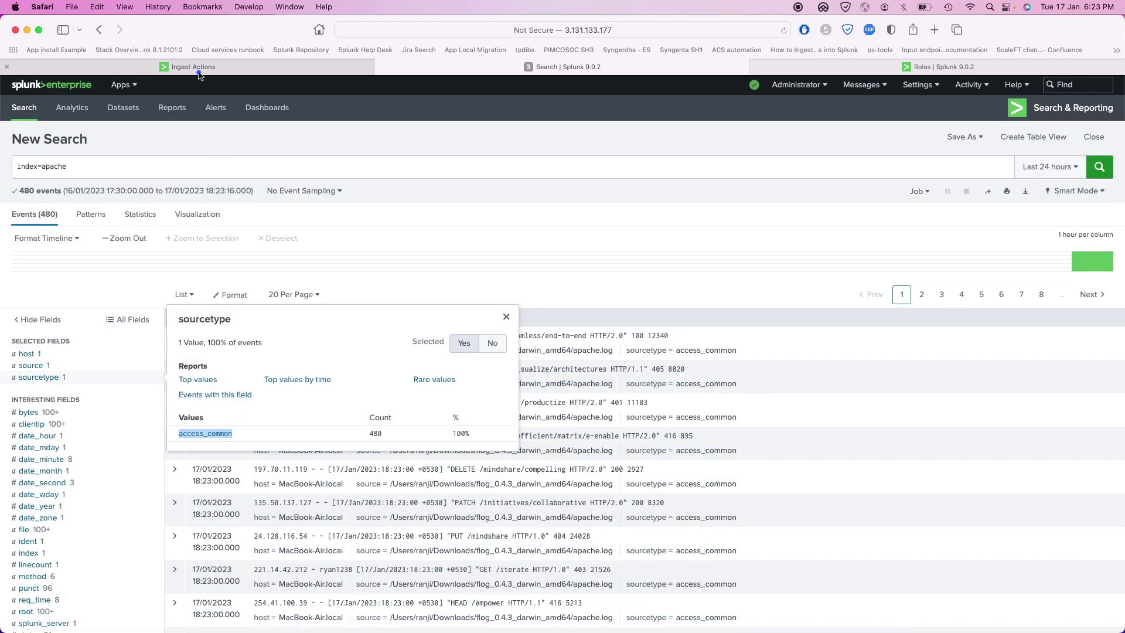
{"action": "left_click", "coordinate": [193, 68]}
{"action": "left_click", "coordinate": [94, 328]}
{"action": "key", "text": "super+v"}
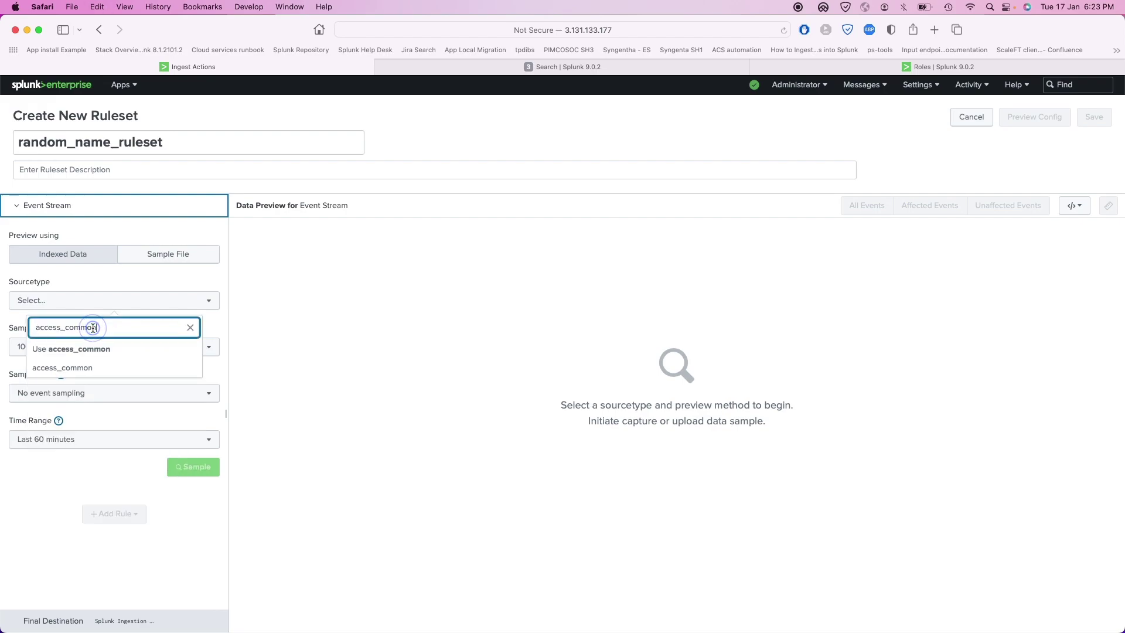
{"action": "left_click", "coordinate": [70, 370]}
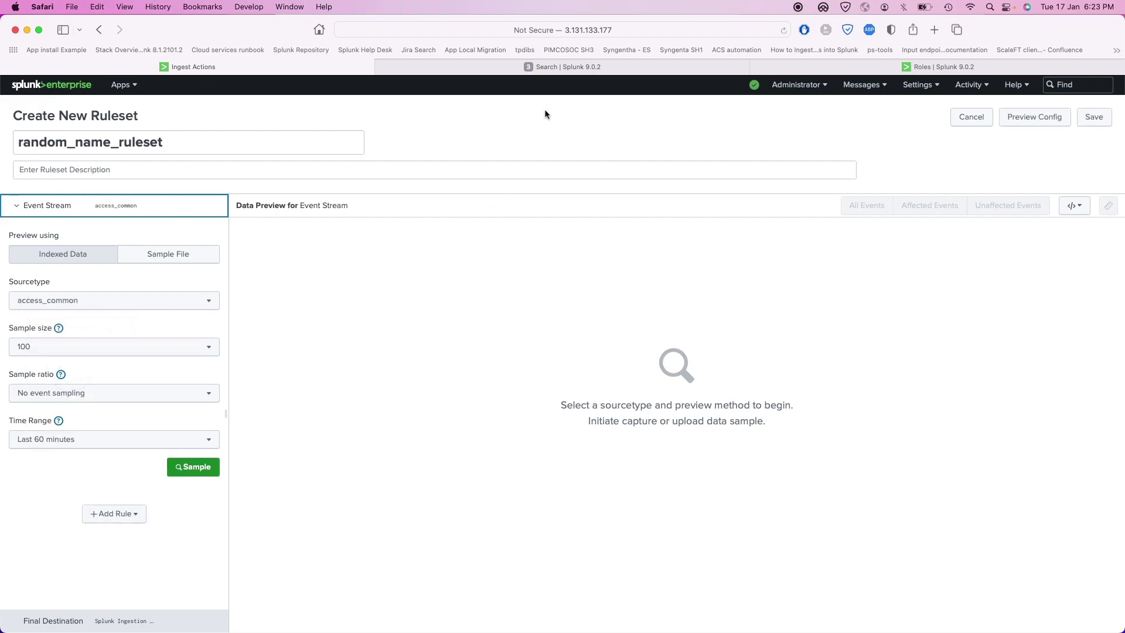
Sample the indexed access_common events to load the ruleset's data preview.
{"action": "left_click", "coordinate": [917, 85]}
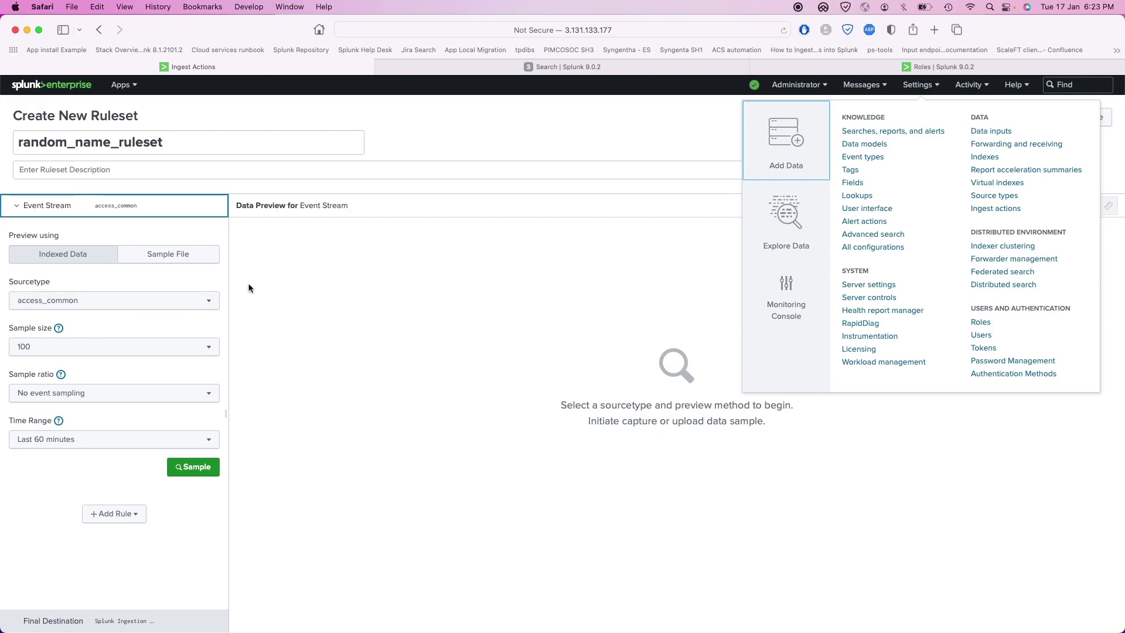
{"action": "left_click", "coordinate": [495, 143]}
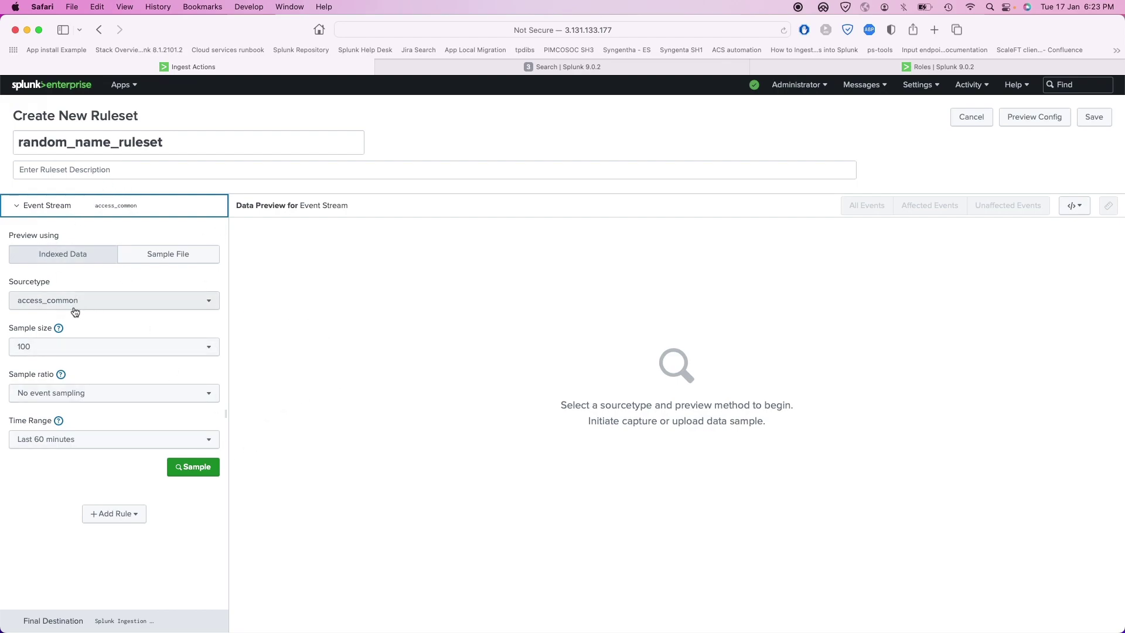
{"action": "left_click", "coordinate": [193, 469]}
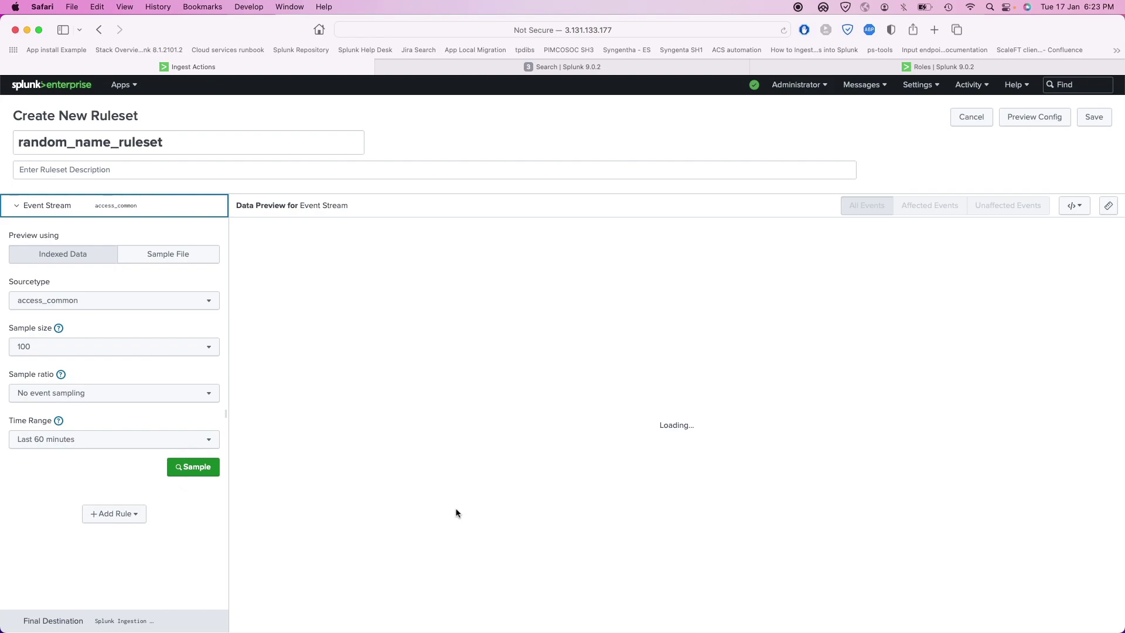
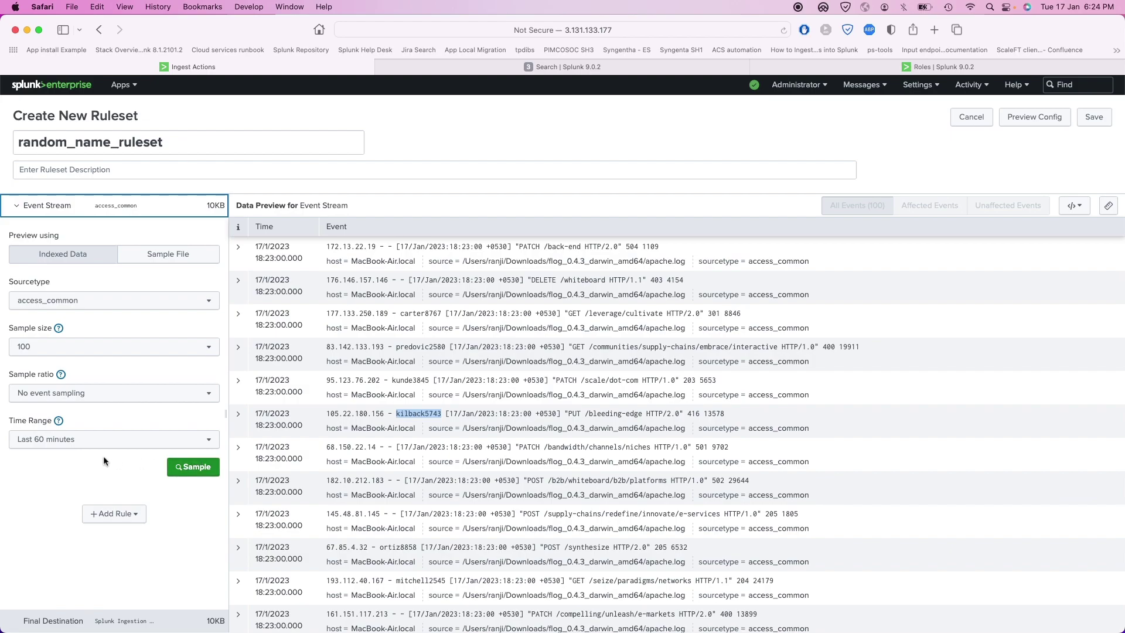
{"action": "left_click", "coordinate": [100, 514]}
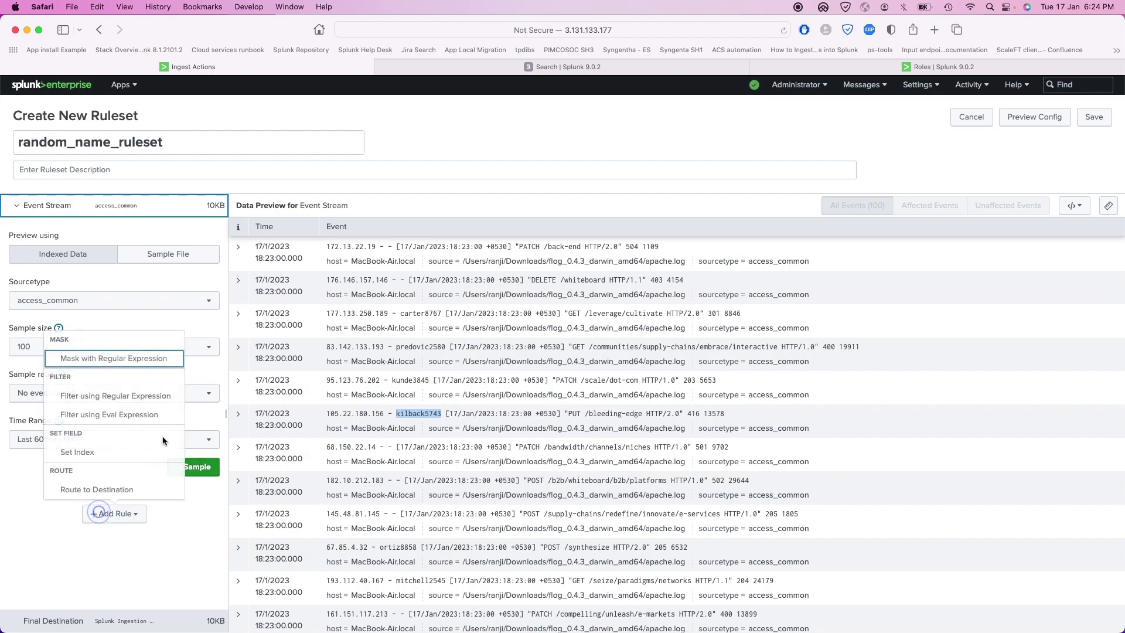
{"action": "left_click", "coordinate": [136, 397]}
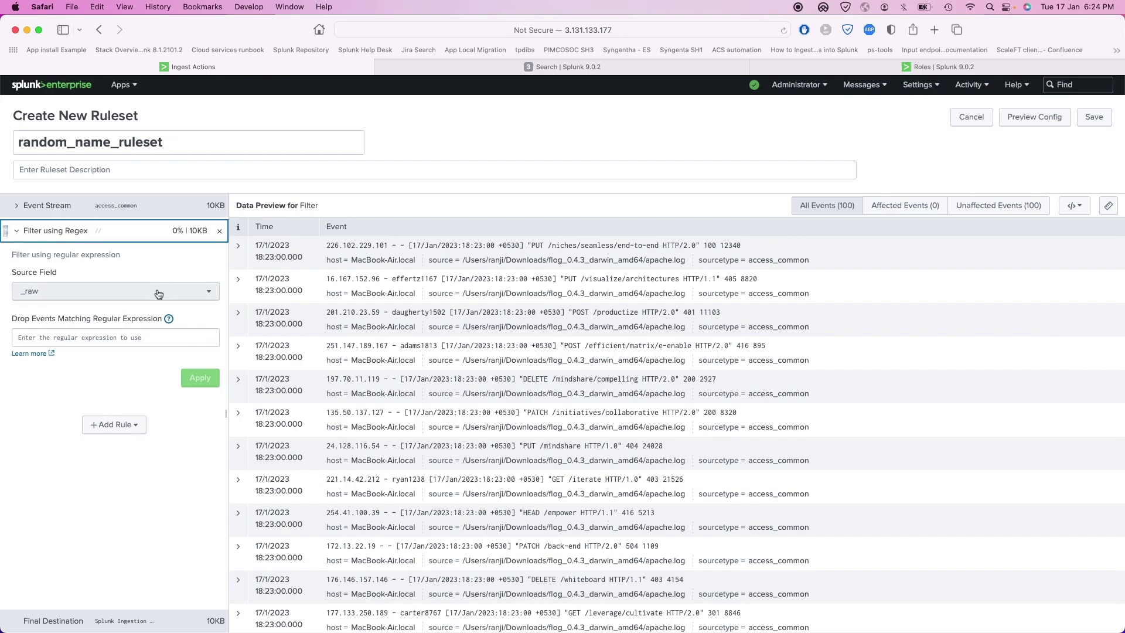
{"action": "left_click", "coordinate": [220, 231]}
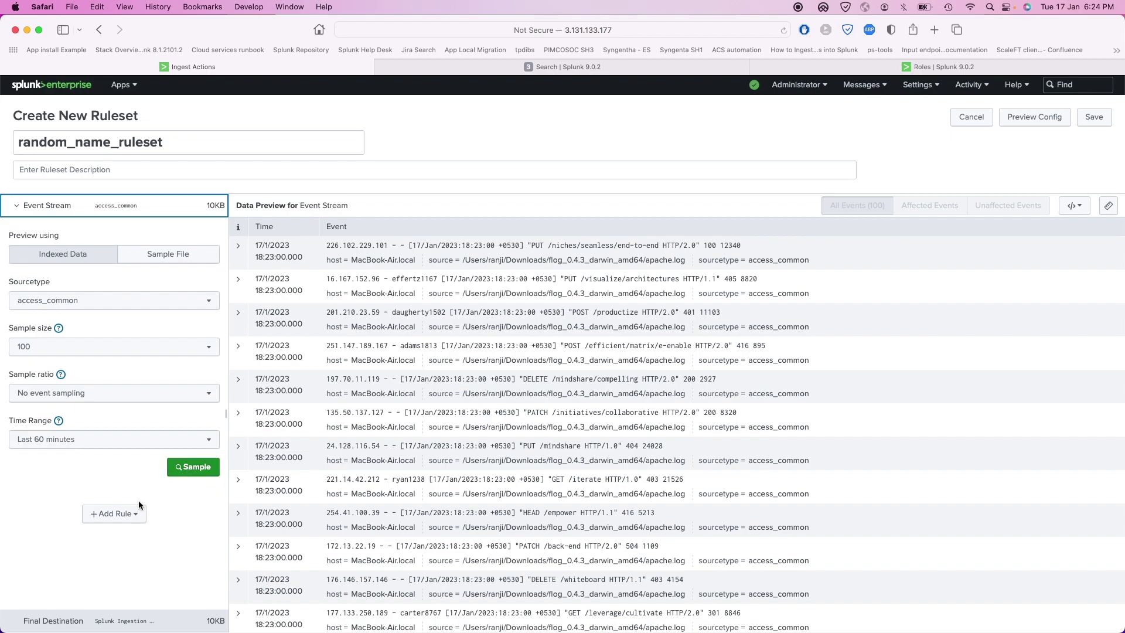
Add a Mask with Regular Expression rule to the ruleset and set its match regular expression to (^[\S]+\s\-\s)(\w+).
{"action": "left_click", "coordinate": [113, 513]}
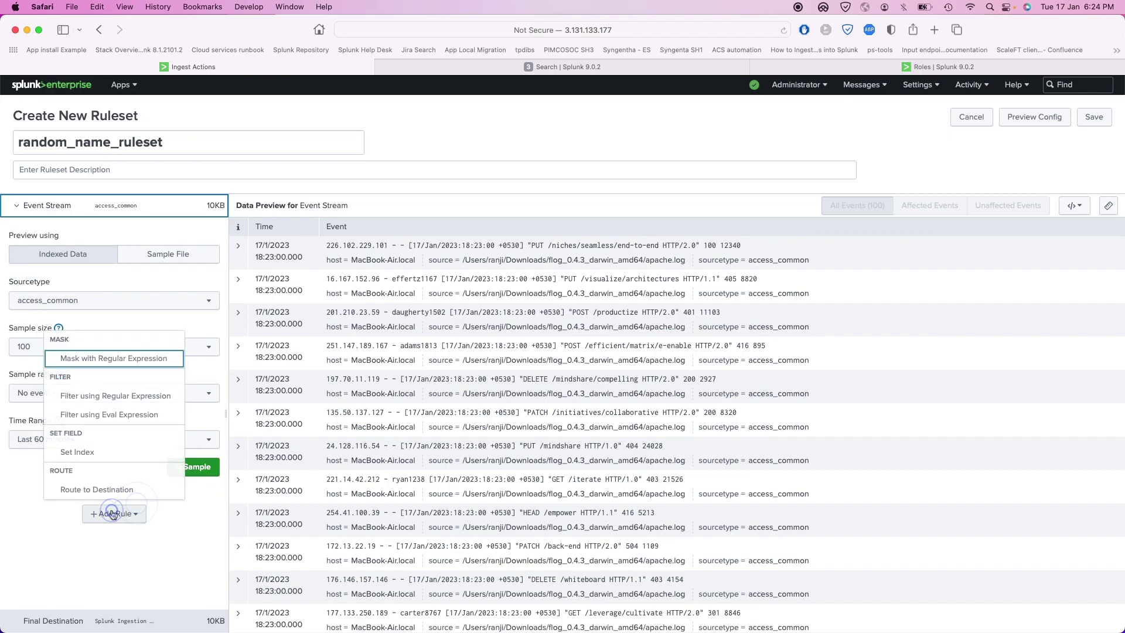
{"action": "left_click", "coordinate": [118, 360]}
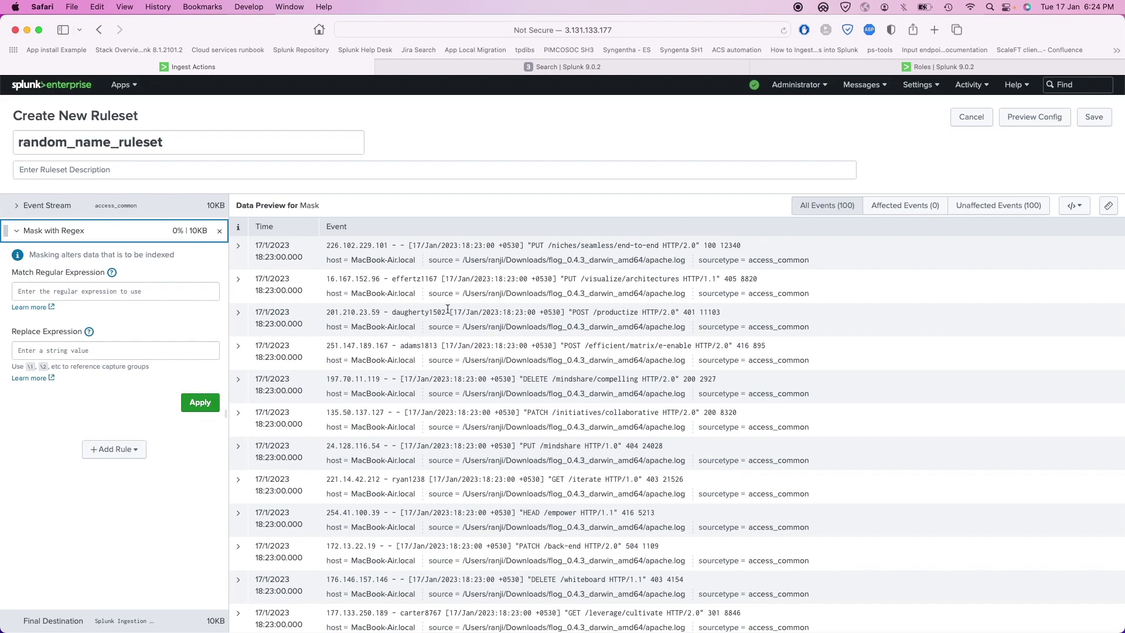
{"action": "mouse_move", "coordinate": [1111, 629]}
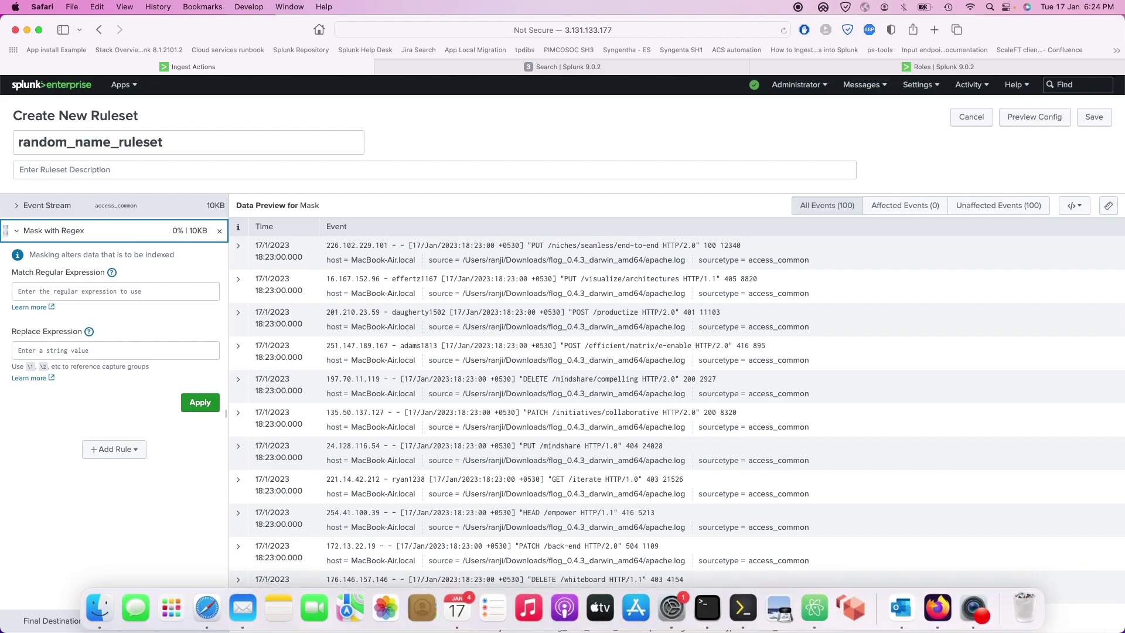
{"action": "left_click", "coordinate": [62, 285]}
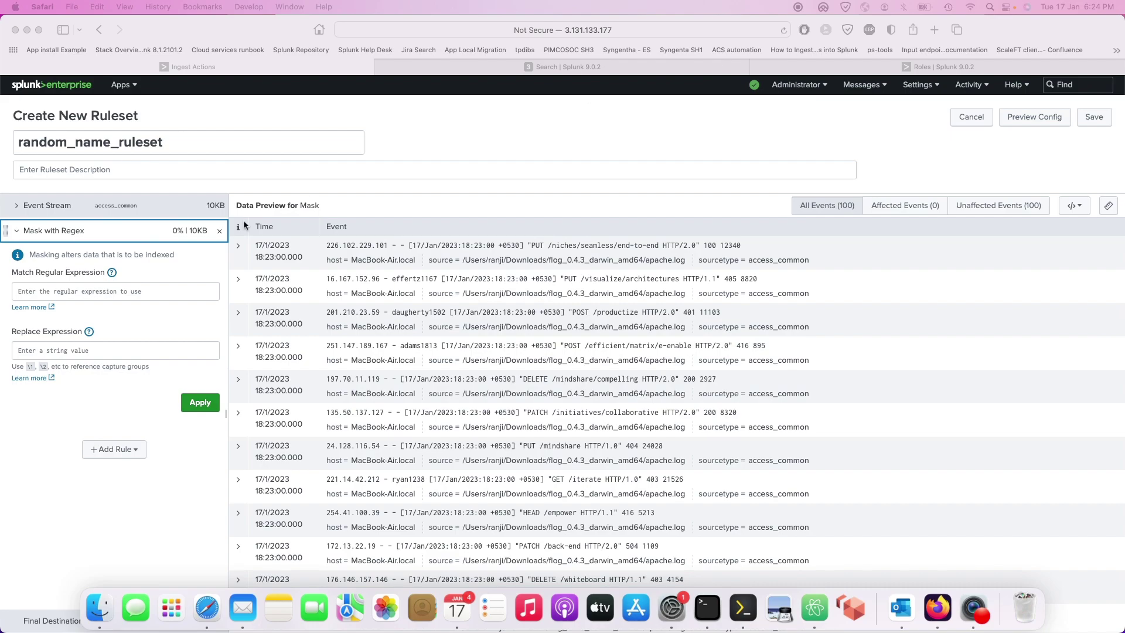
{"action": "left_click", "coordinate": [53, 291]}
{"action": "type", "text": "(^[\\S]+\\s\\-\\s)(\\w+)"}
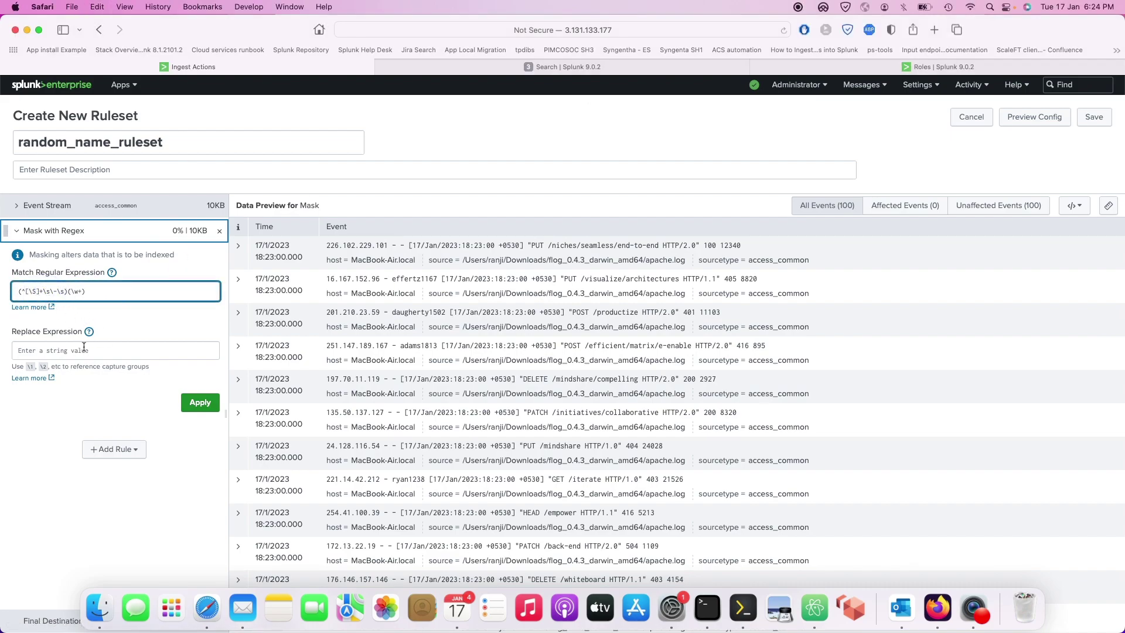
Set the mask rule's replace expression to \1Confidential and apply the rule to the data preview.
{"action": "left_click", "coordinate": [54, 351]}
{"action": "type", "text": "\\"}
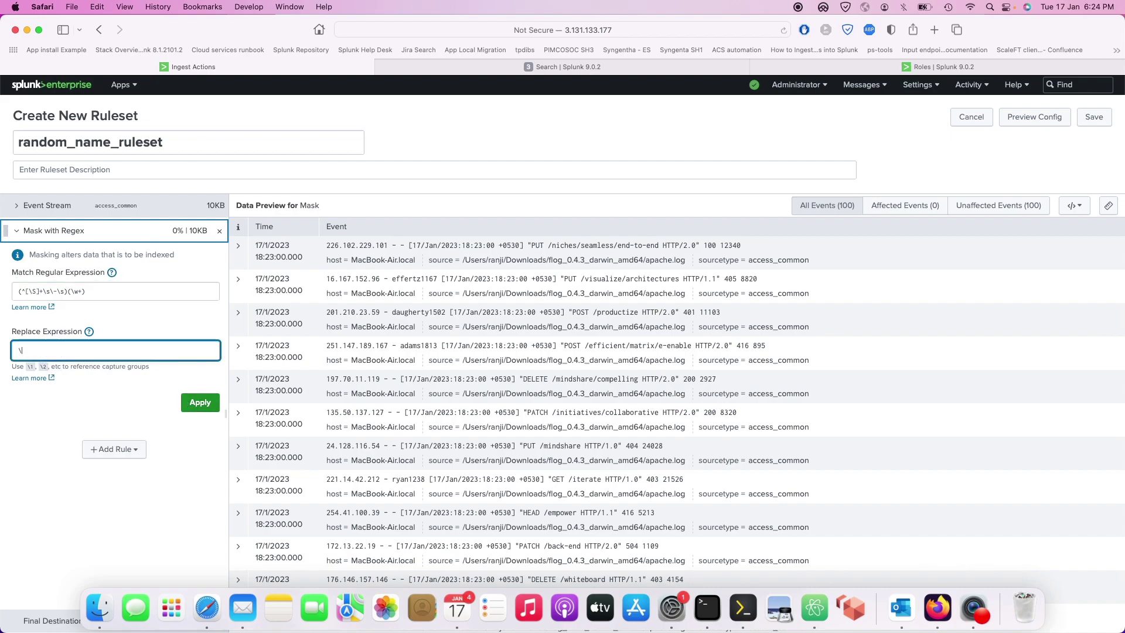
{"action": "type", "text": "1confidential"}
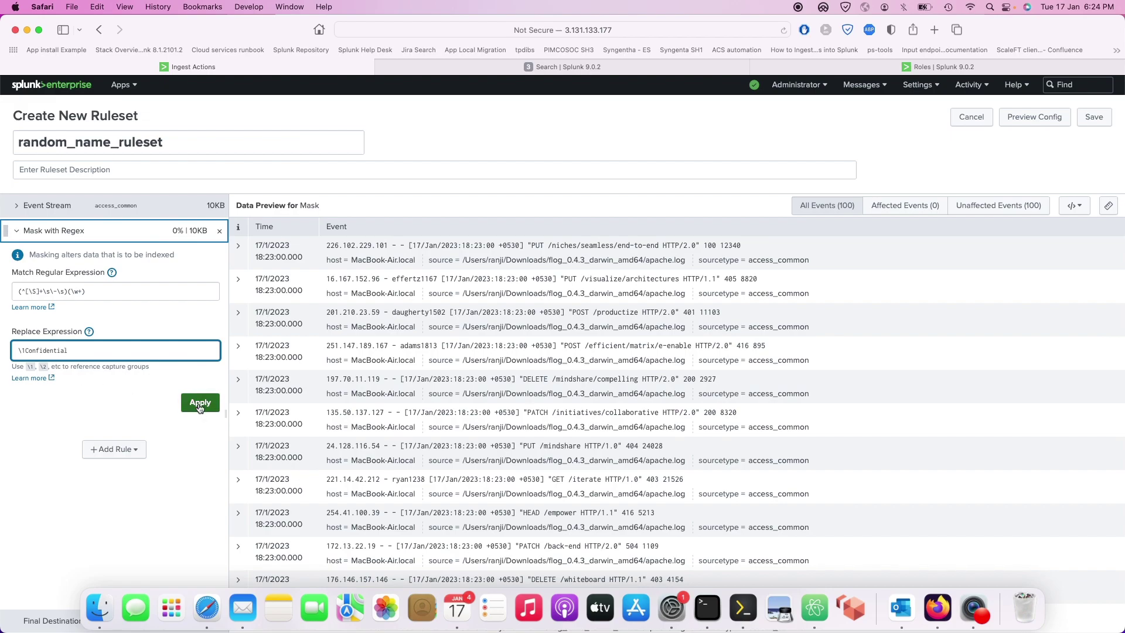
{"action": "left_click", "coordinate": [200, 402]}
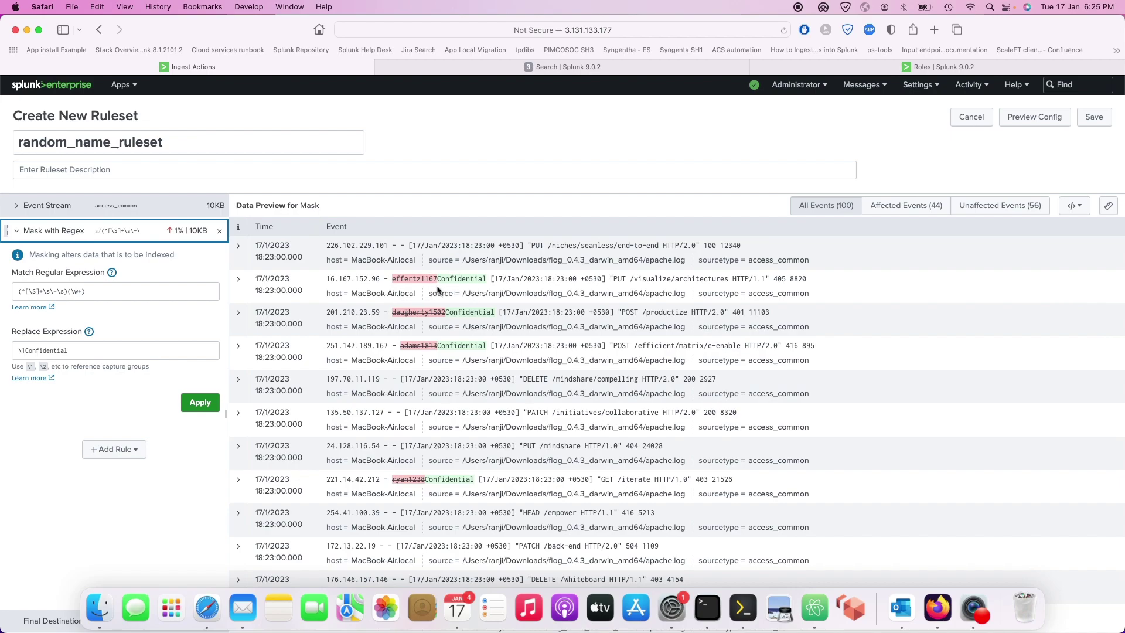
Copy the second event's text from the mask preview and open regex101.com in a new browser tab.
{"action": "scroll", "coordinate": [417, 501], "scroll_direction": "up", "scroll_amount": 1}
{"action": "left_click_drag", "start_coordinate": [813, 278], "coordinate": [330, 278]}
{"action": "key", "text": "super+c"}
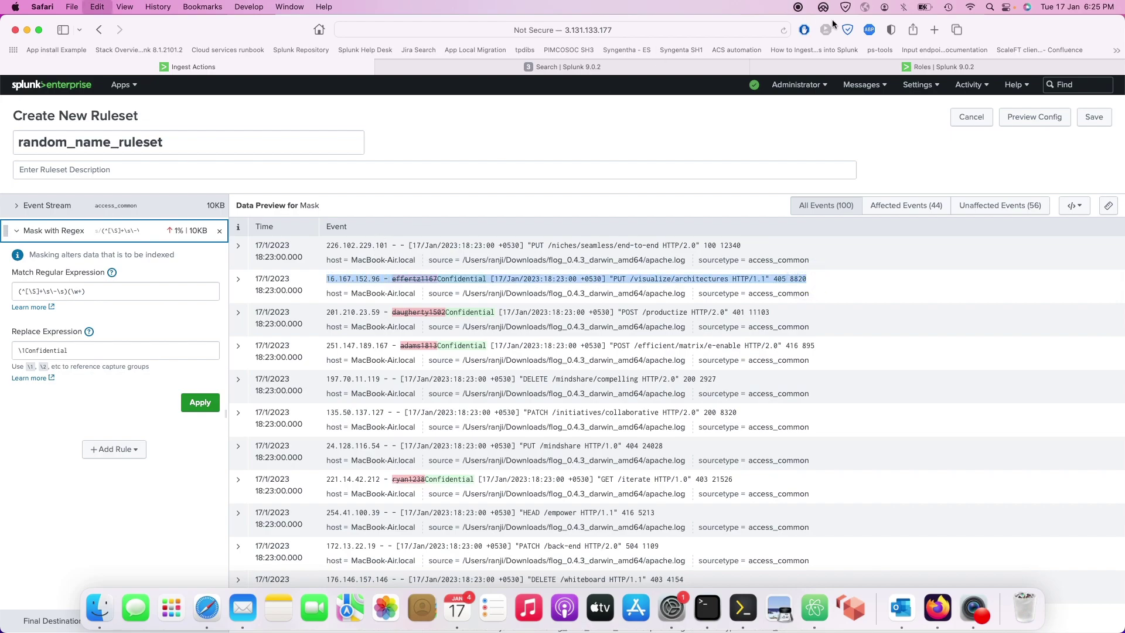
{"action": "key", "text": "super+t"}
{"action": "type", "text": "rege"}
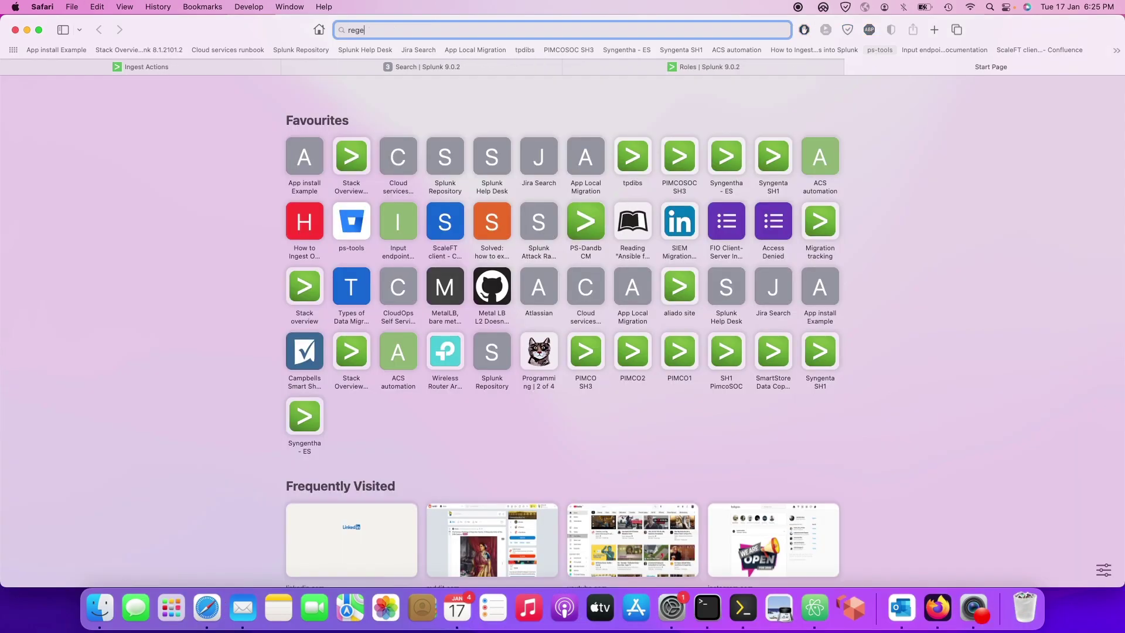
{"action": "key", "text": "Return"}
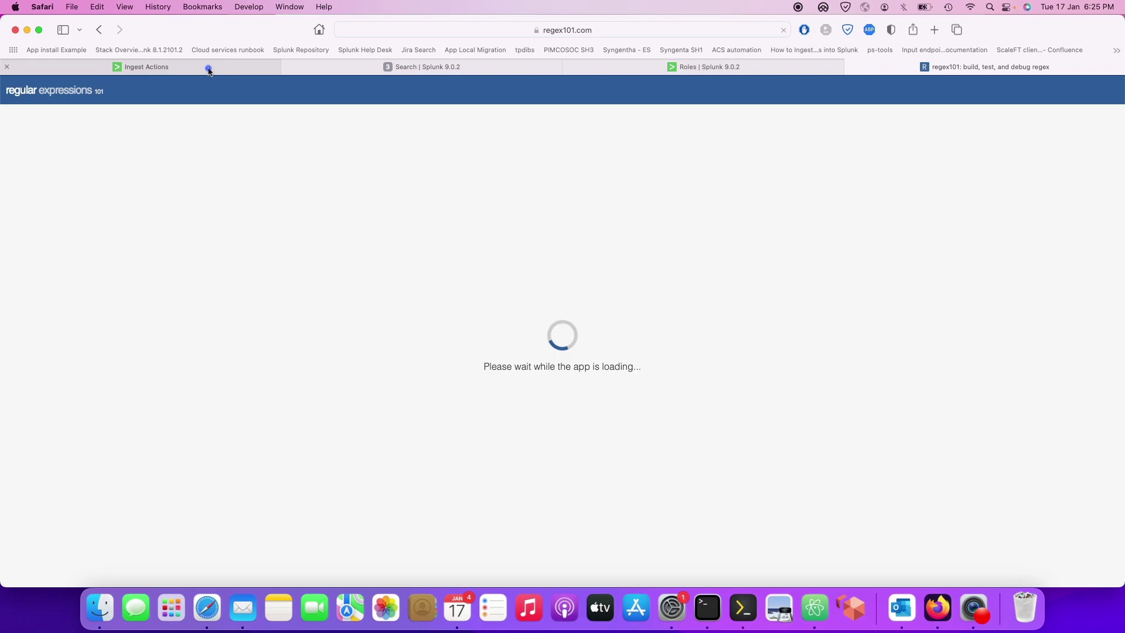
Copy the mask rule's match regular expression into the regular expression field of regex101.
{"action": "left_click", "coordinate": [208, 71]}
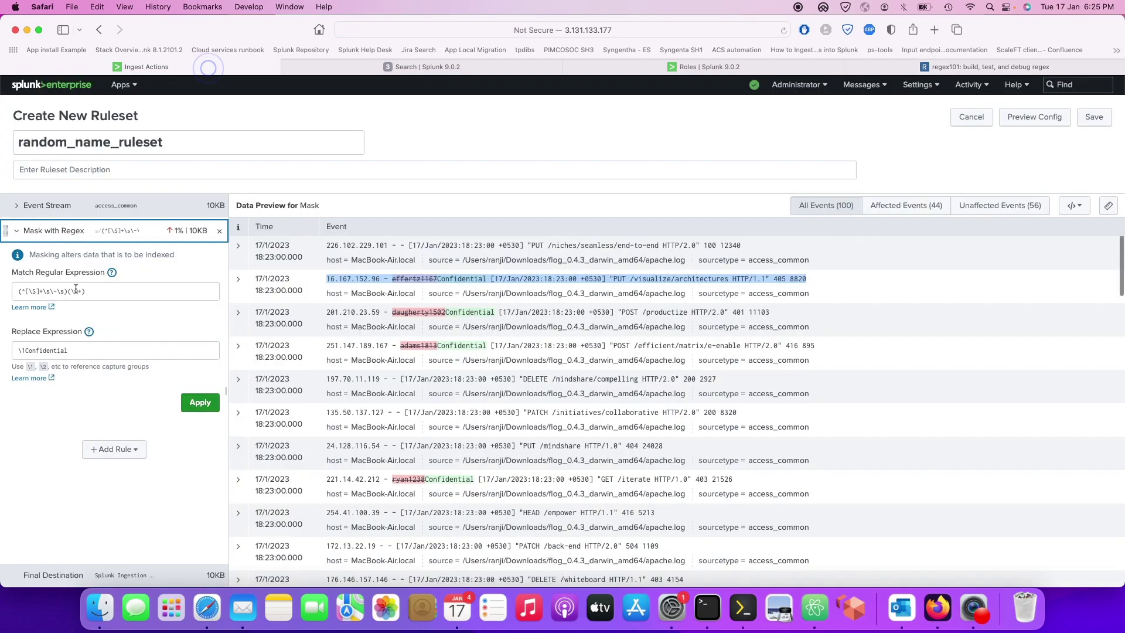
{"action": "triple_click", "coordinate": [85, 291]}
{"action": "left_click", "coordinate": [918, 67]}
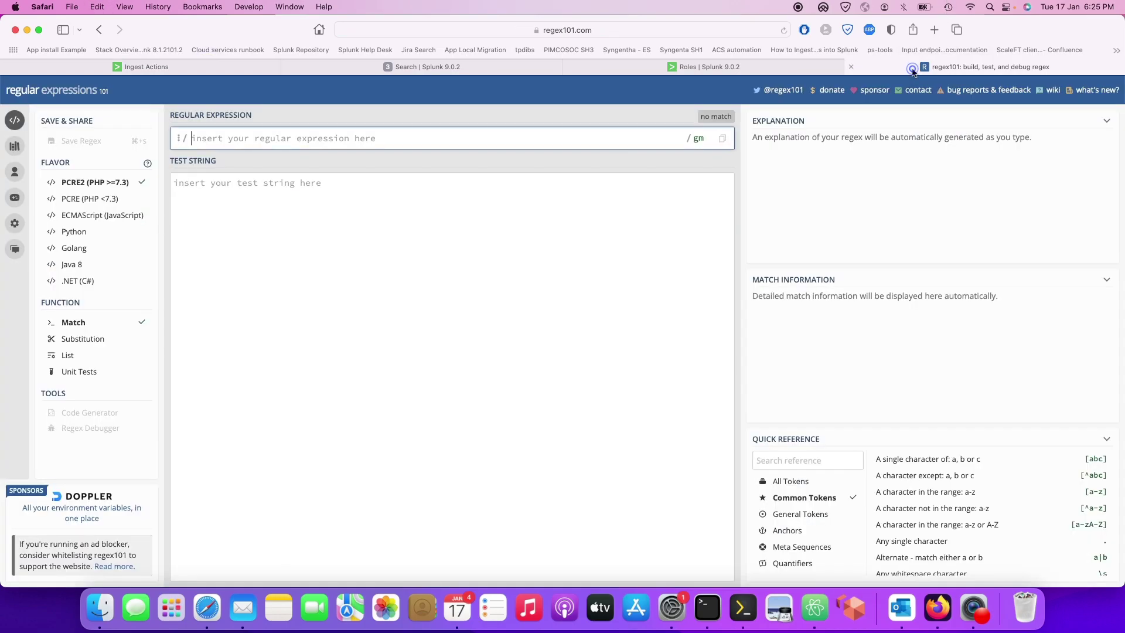
{"action": "left_click", "coordinate": [325, 148]}
{"action": "key", "text": "super+v"}
{"action": "left_click", "coordinate": [329, 216]}
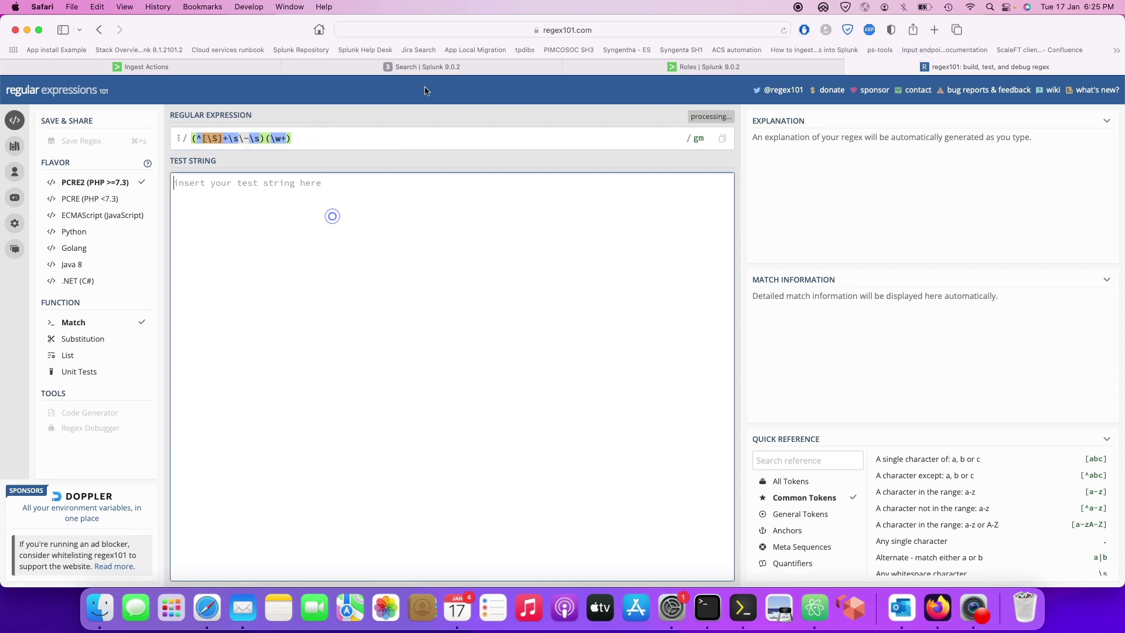
Copy the second event's full text from the ruleset's mask preview and paste it as the regex101 test string.
{"action": "left_click", "coordinate": [387, 69]}
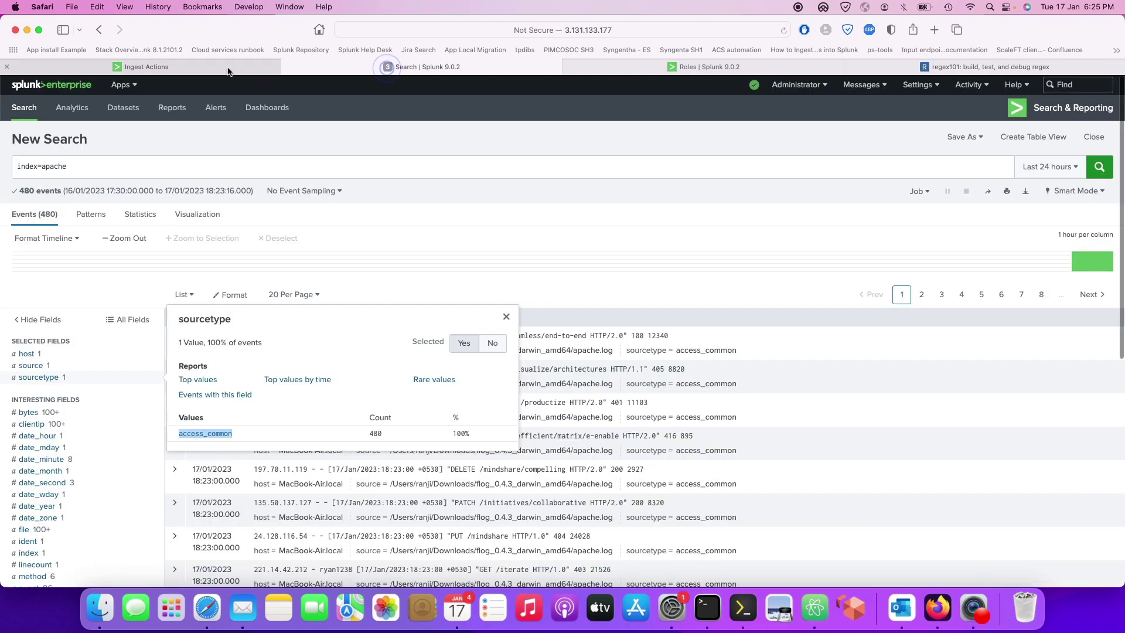
{"action": "left_click", "coordinate": [744, 239]}
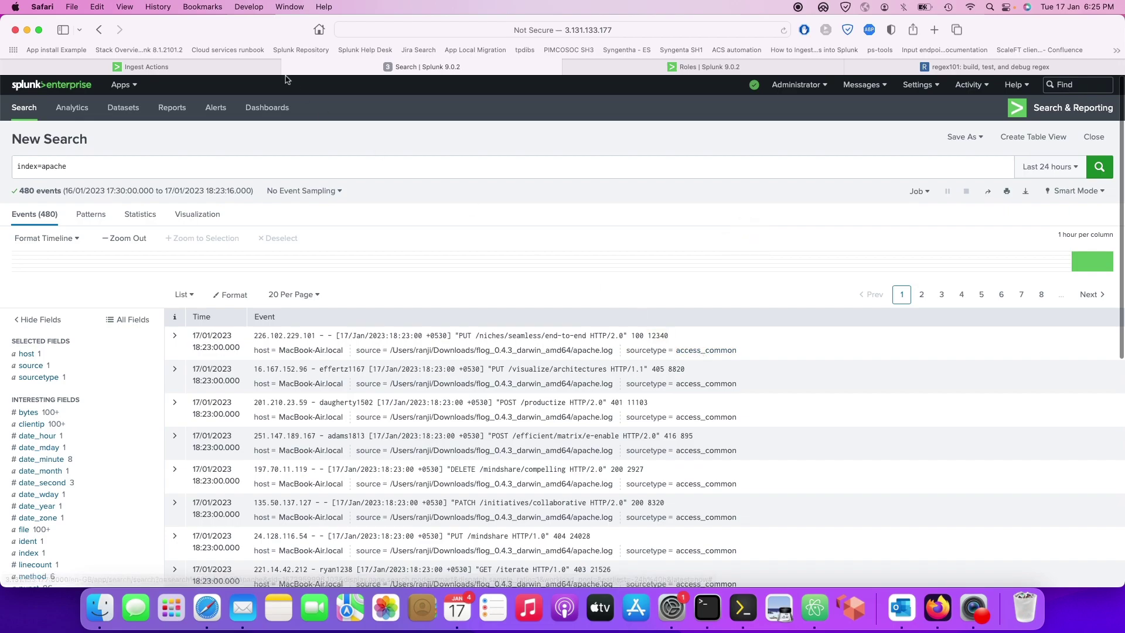
{"action": "left_click", "coordinate": [202, 67]}
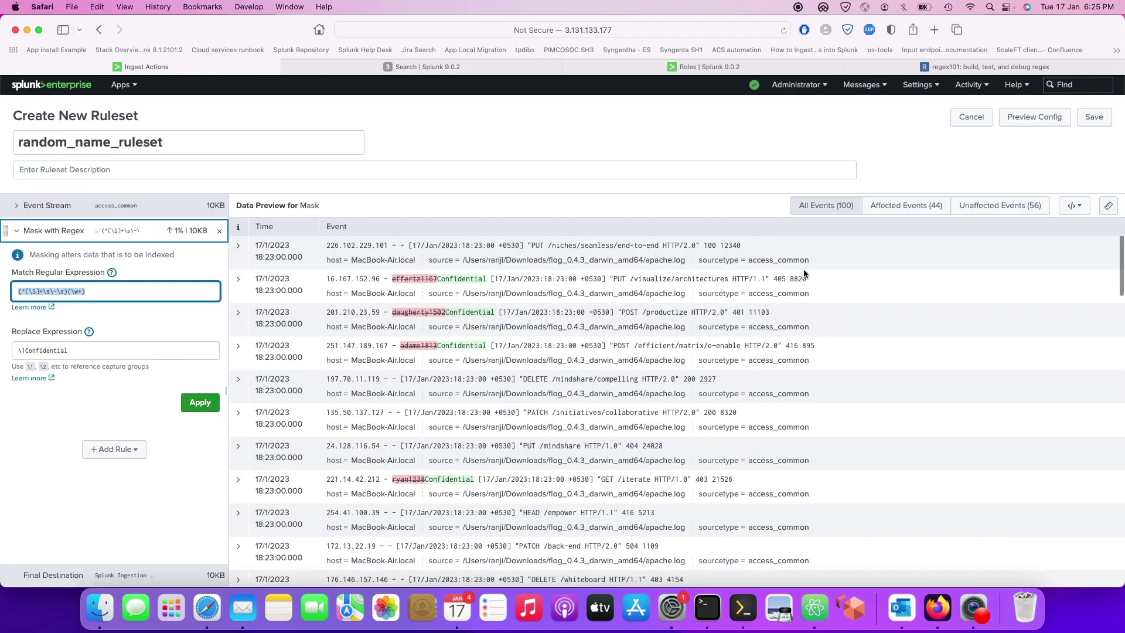
{"action": "left_click_drag", "start_coordinate": [816, 278], "coordinate": [329, 277]}
{"action": "key", "text": "super+c"}
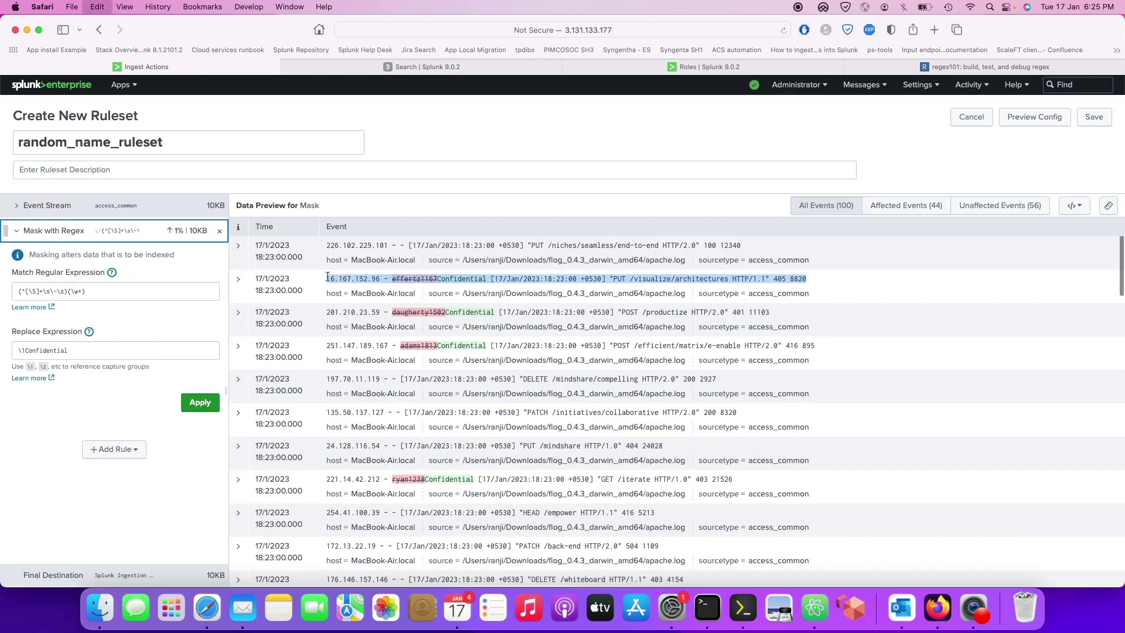
{"action": "left_click", "coordinate": [979, 66]}
{"action": "key", "text": "super+v"}
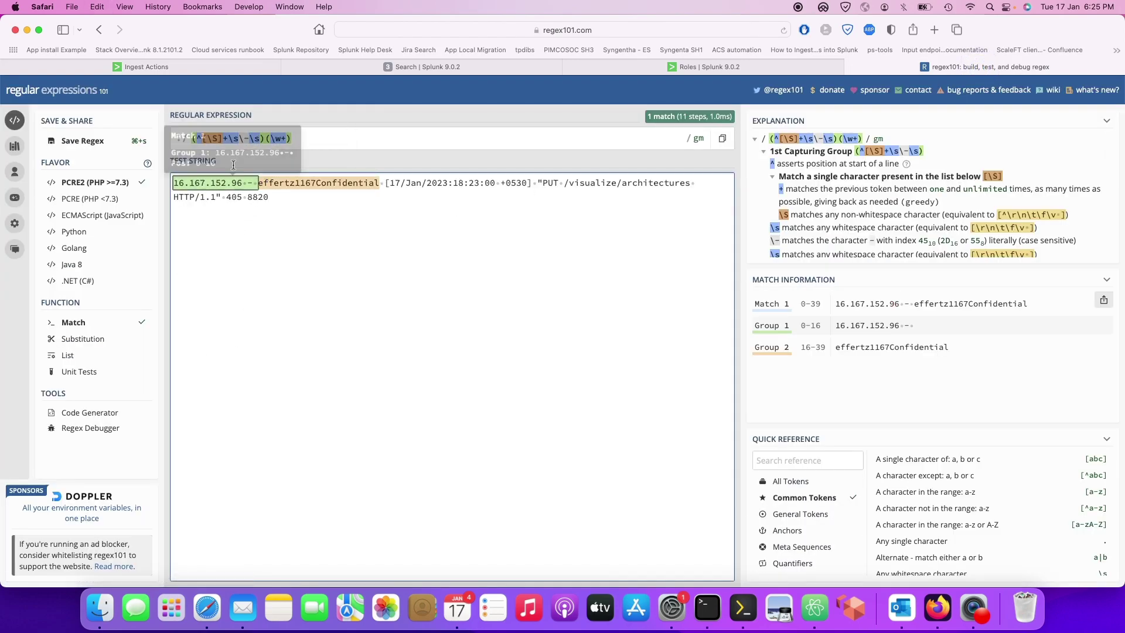
Remove the (\w+) group from the regex101 expression to examine what the first capture group matches, and re-enter (\w+).
{"action": "left_click", "coordinate": [265, 140]}
{"action": "left_click", "coordinate": [358, 142]}
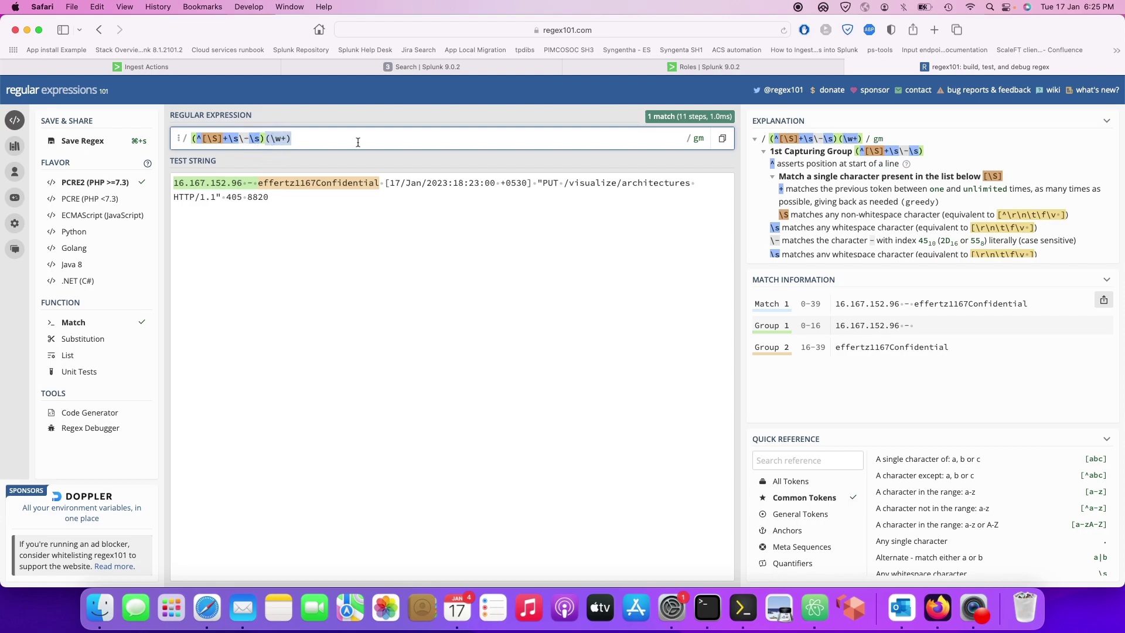
{"action": "key", "text": "BackSpace"}
{"action": "key", "text": "BackSpace"}
{"action": "key", "text": "BackSpace"}
{"action": "key", "text": "BackSpace"}
{"action": "key", "text": "BackSpace"}
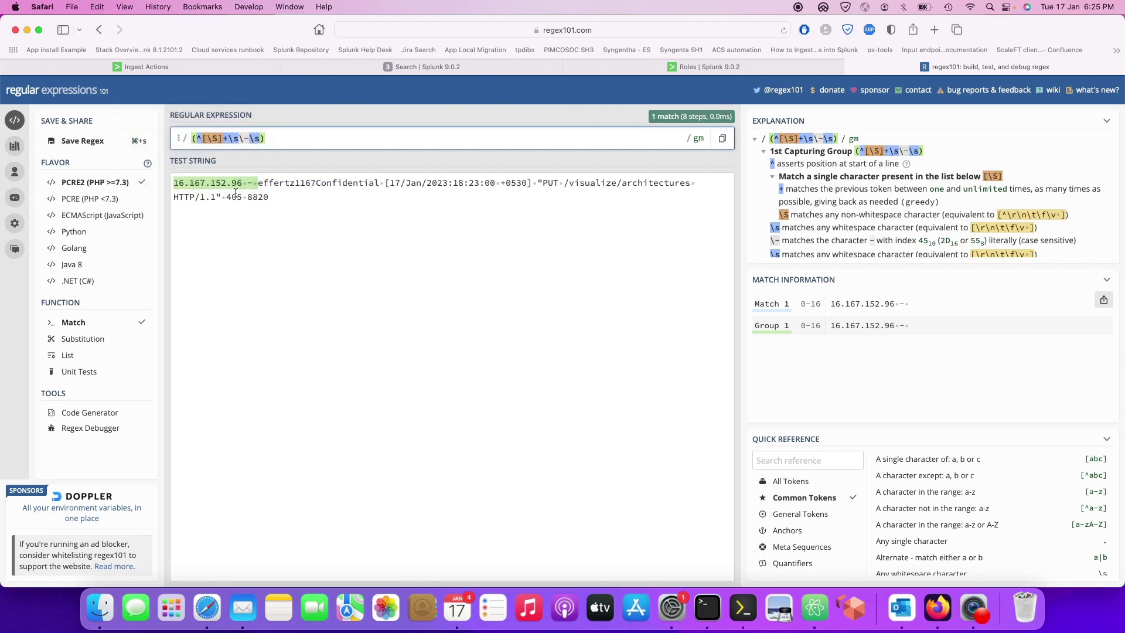
{"action": "mouse_move", "coordinate": [224, 188]}
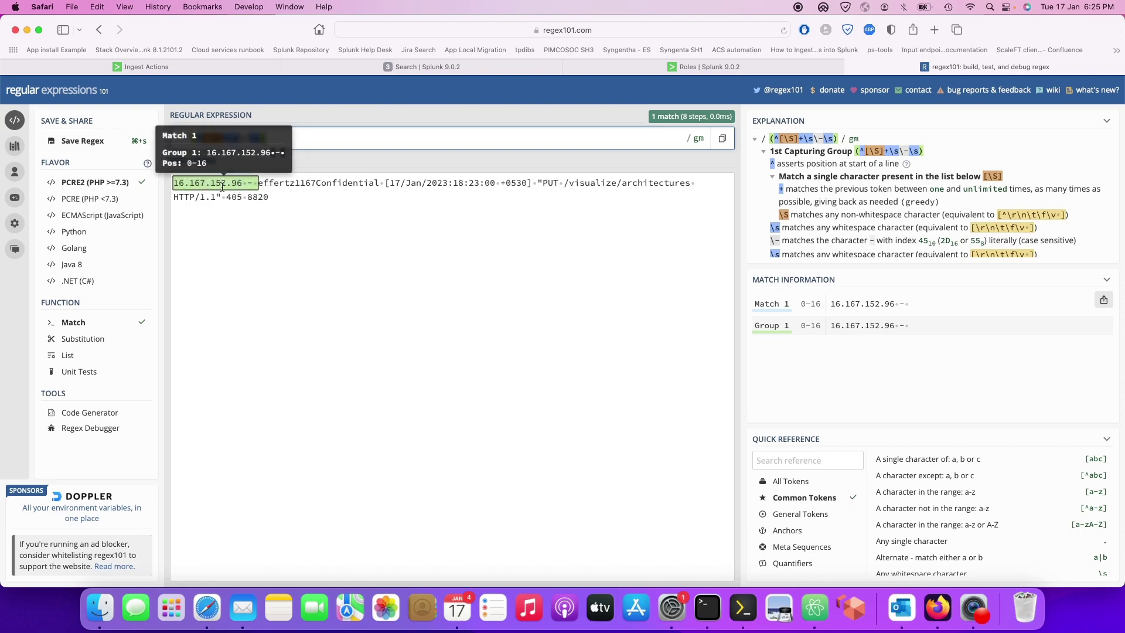
{"action": "mouse_move", "coordinate": [207, 130]}
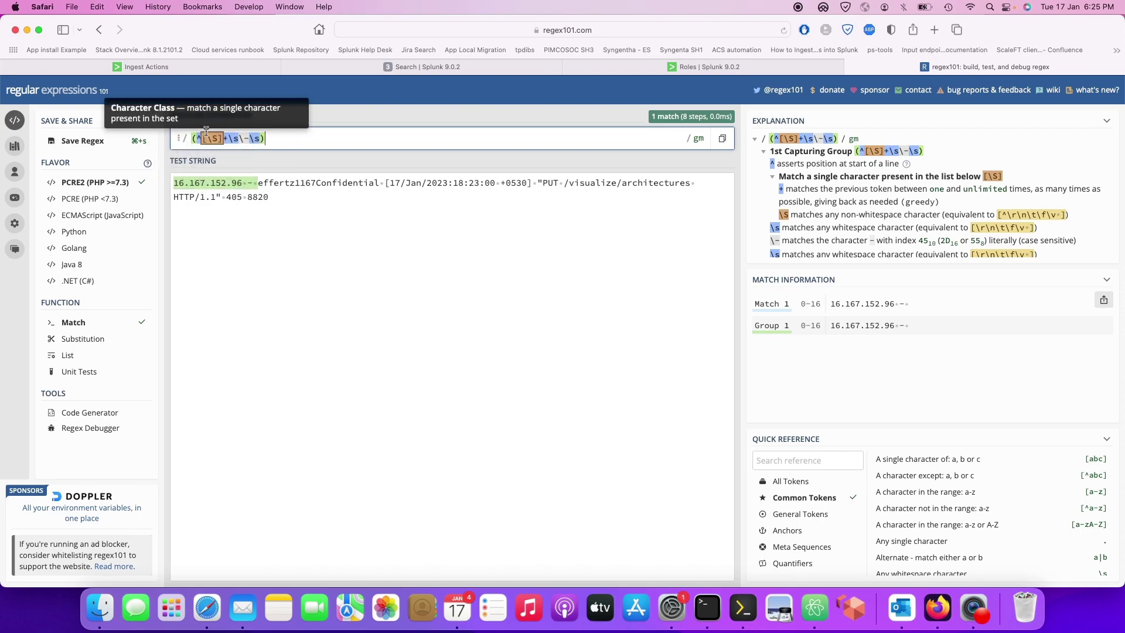
{"action": "mouse_move", "coordinate": [237, 138]}
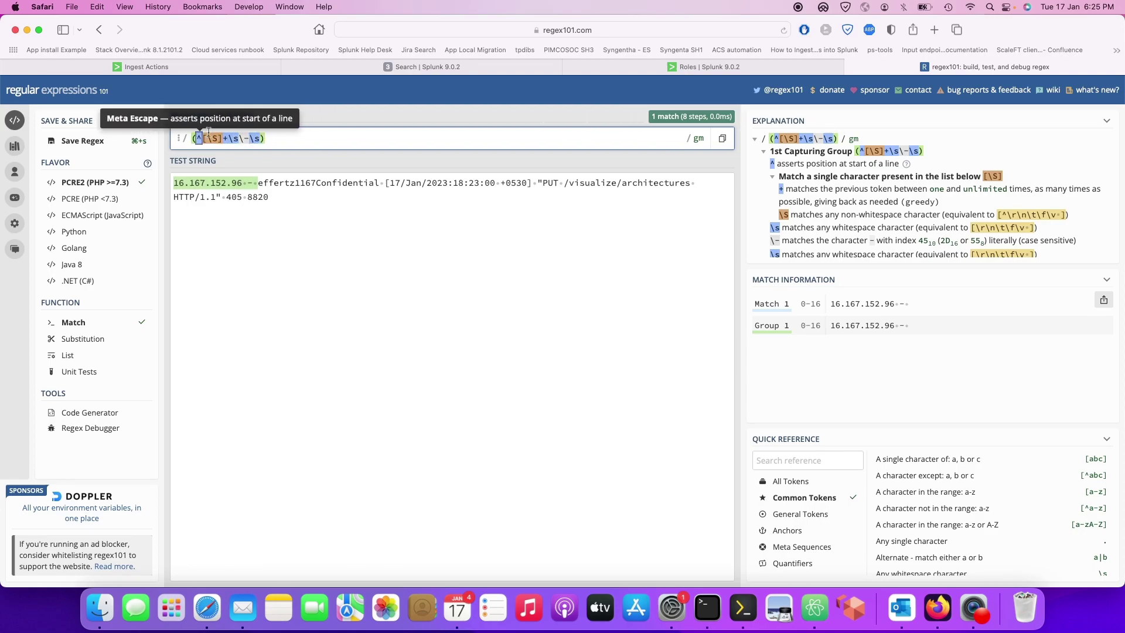
{"action": "type", "text": "(\\w+)"}
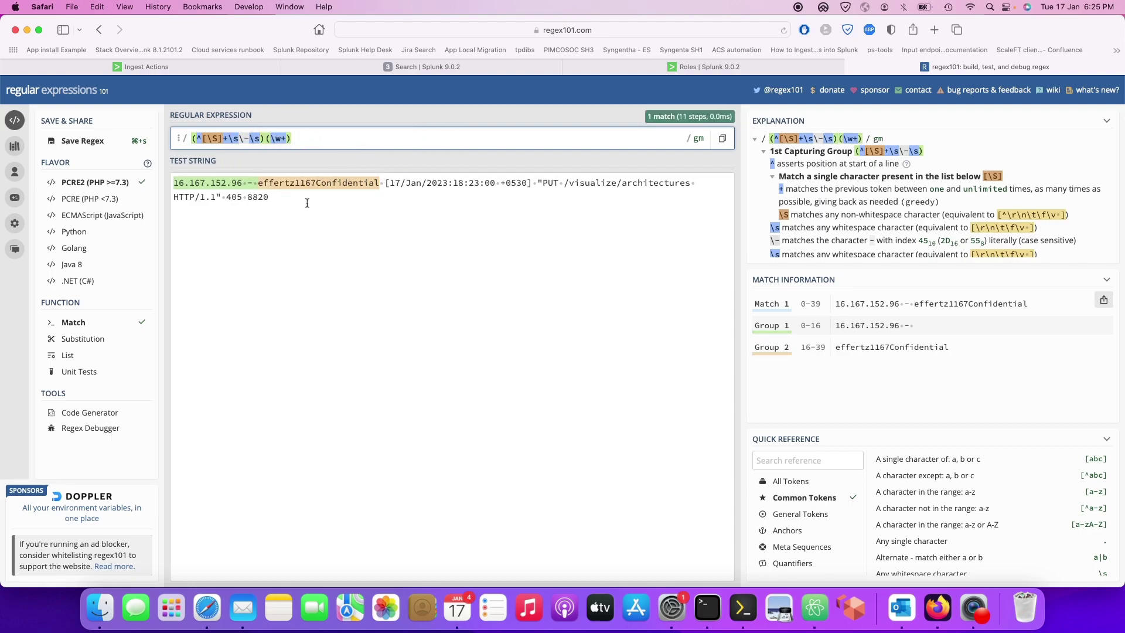
Return to the ruleset, strip Confidential from the replace expression to compare \1 with the first match group, and put Confidential back.
{"action": "left_click", "coordinate": [132, 65]}
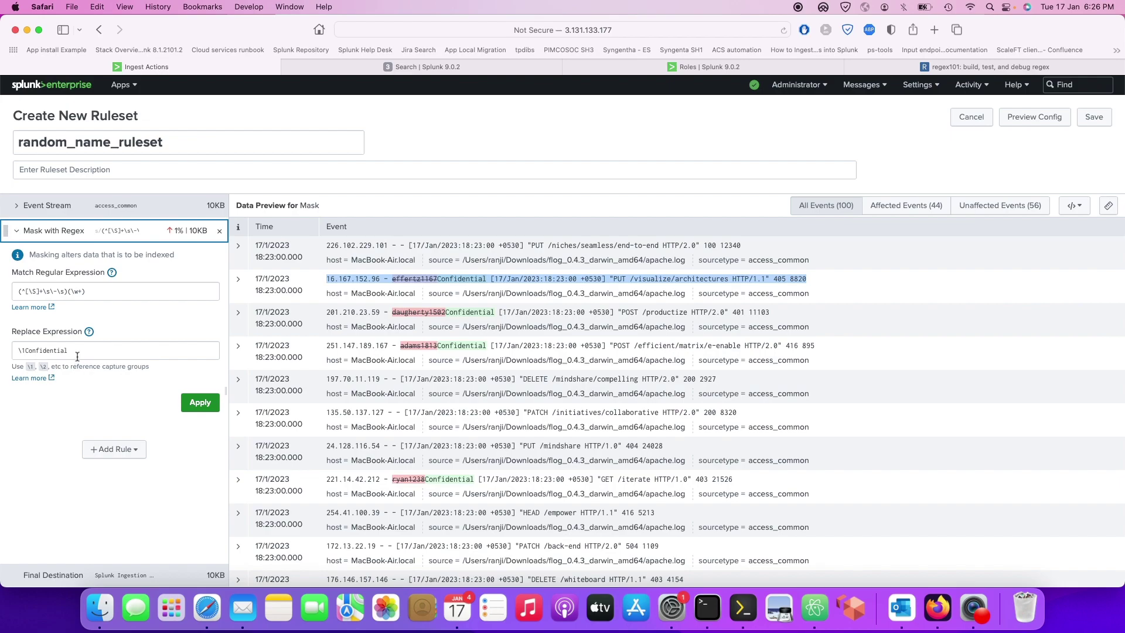
{"action": "left_click_drag", "start_coordinate": [26, 352], "coordinate": [69, 352]}
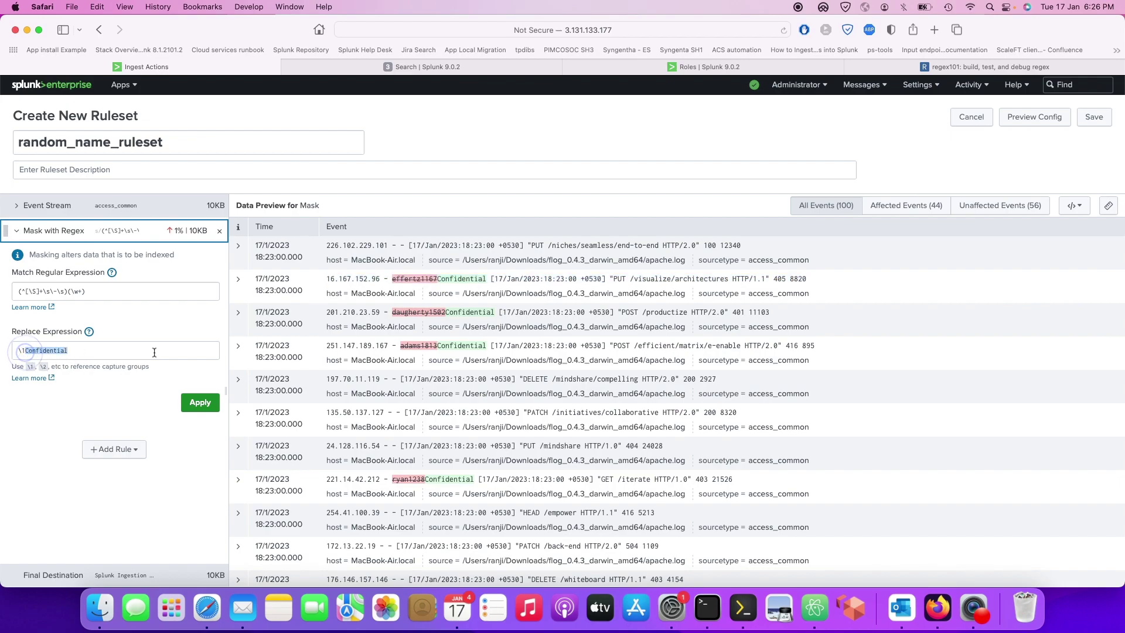
{"action": "key", "text": "BackSpace"}
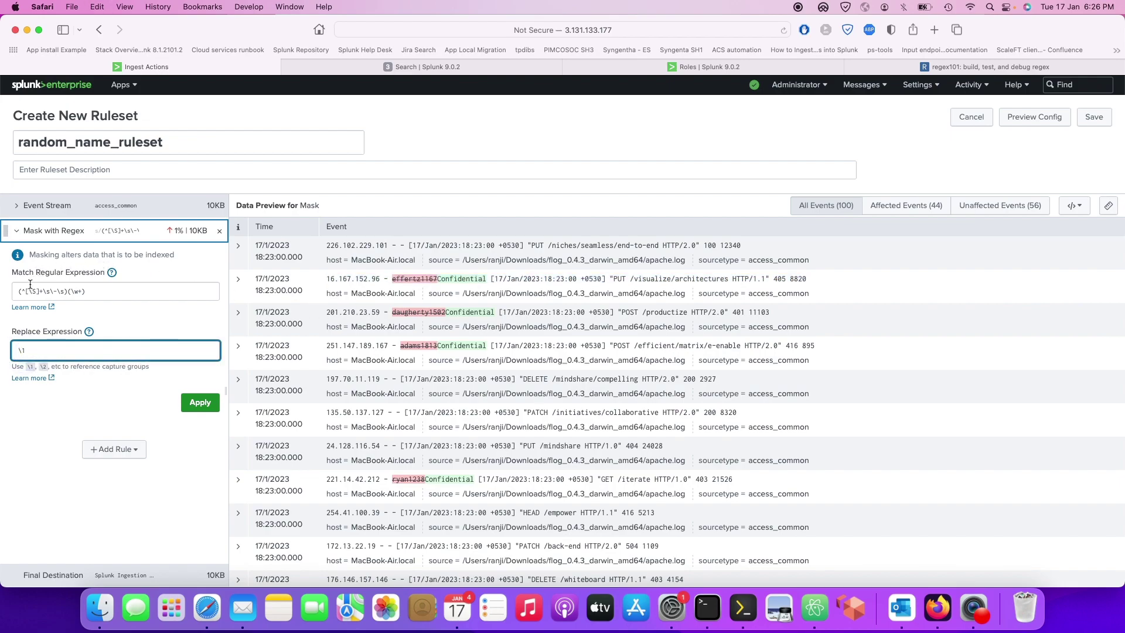
{"action": "left_click_drag", "start_coordinate": [68, 292], "coordinate": [19, 291]}
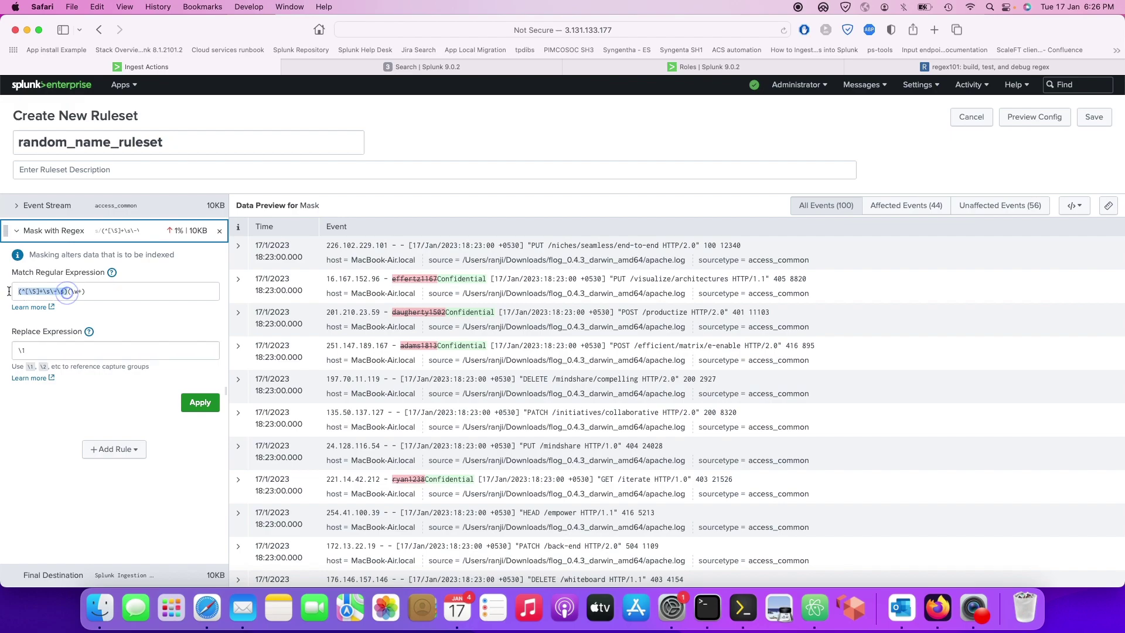
{"action": "left_click", "coordinate": [56, 353]}
{"action": "key", "text": "super+v"}
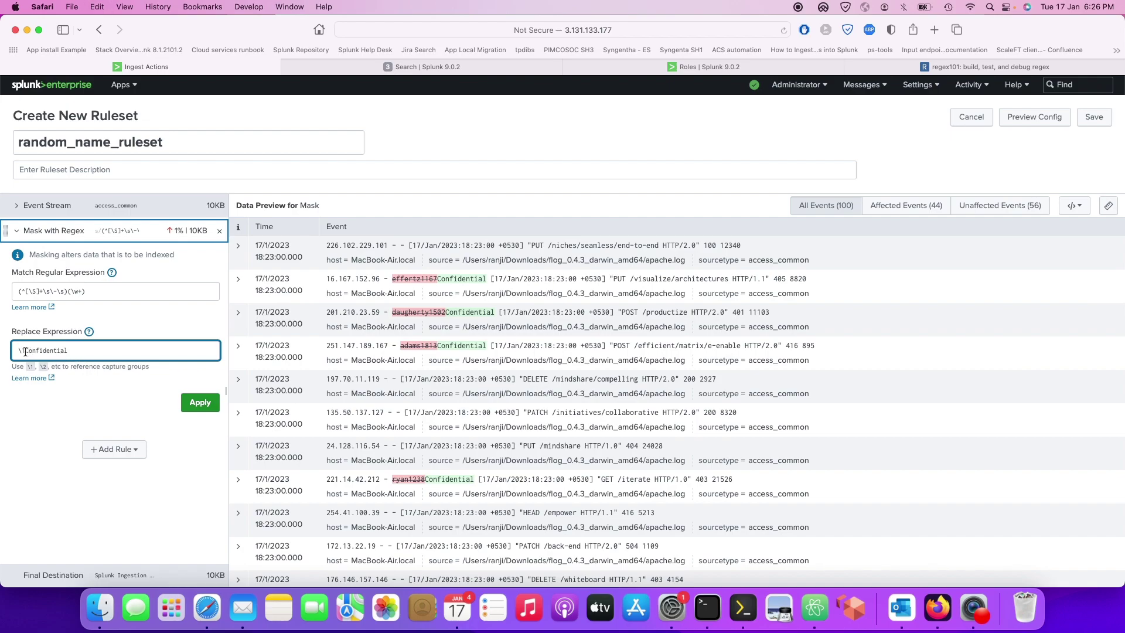
Remove the \1 reference so the replace expression is only Confidential, and apply the mask rule.
{"action": "left_click_drag", "start_coordinate": [25, 352], "coordinate": [68, 350]}
{"action": "left_click", "coordinate": [83, 352]}
{"action": "left_click_drag", "start_coordinate": [25, 351], "coordinate": [18, 351]}
{"action": "key", "text": "BackSpace"}
{"action": "left_click", "coordinate": [194, 403]}
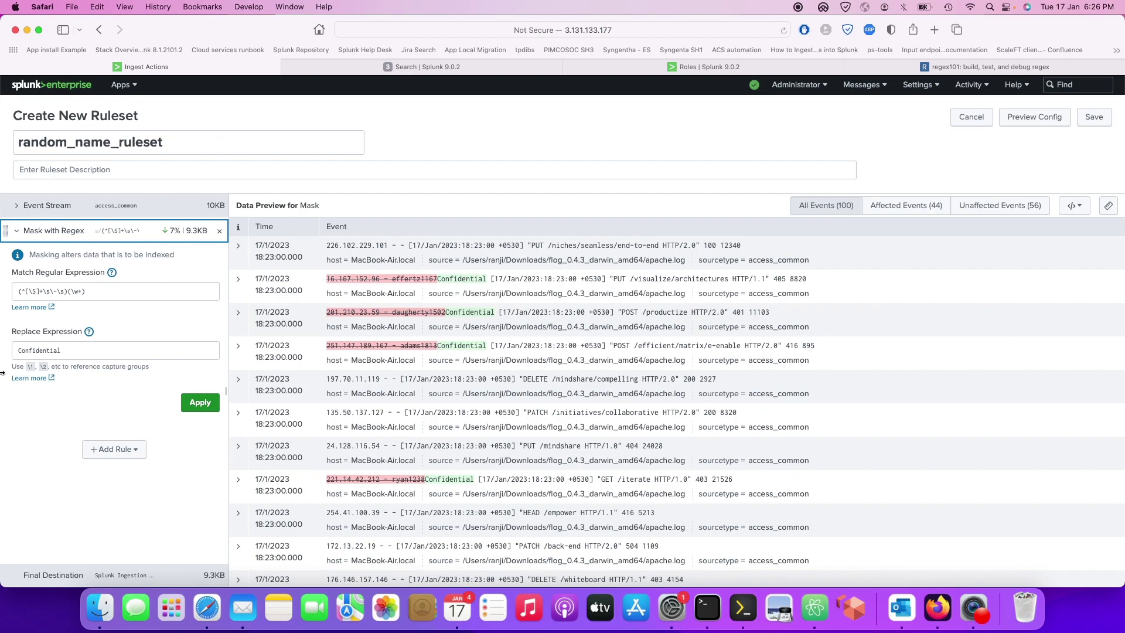
Put \1 back in front of Confidential in the replace expression and reapply the mask rule.
{"action": "left_click", "coordinate": [13, 350]}
{"action": "type", "text": "\\1"}
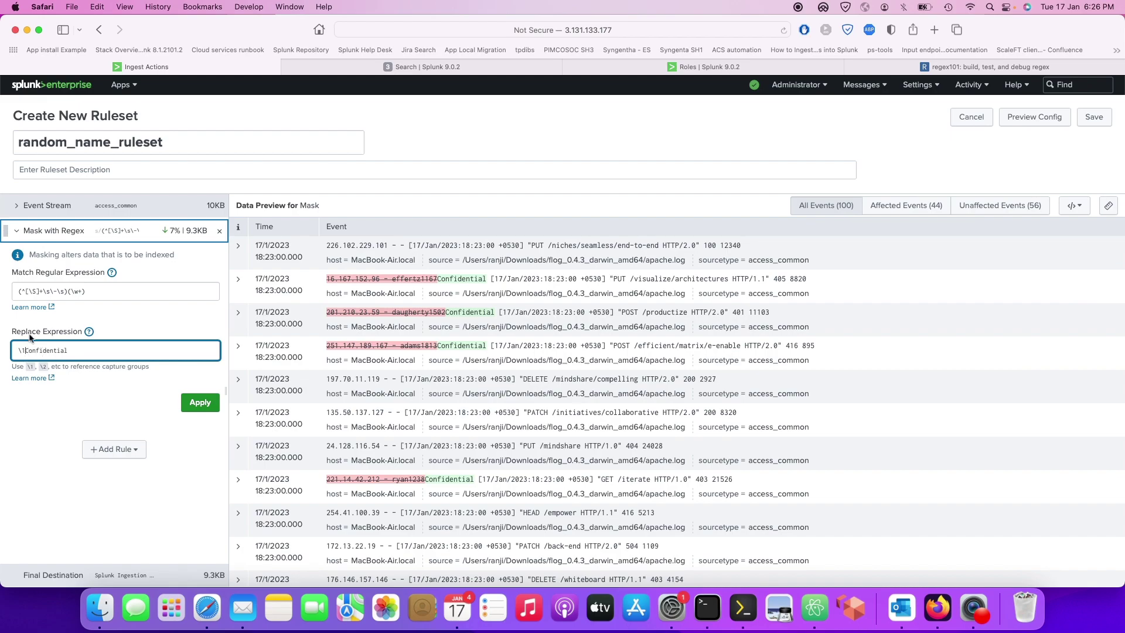
{"action": "left_click_drag", "start_coordinate": [65, 291], "coordinate": [18, 291]}
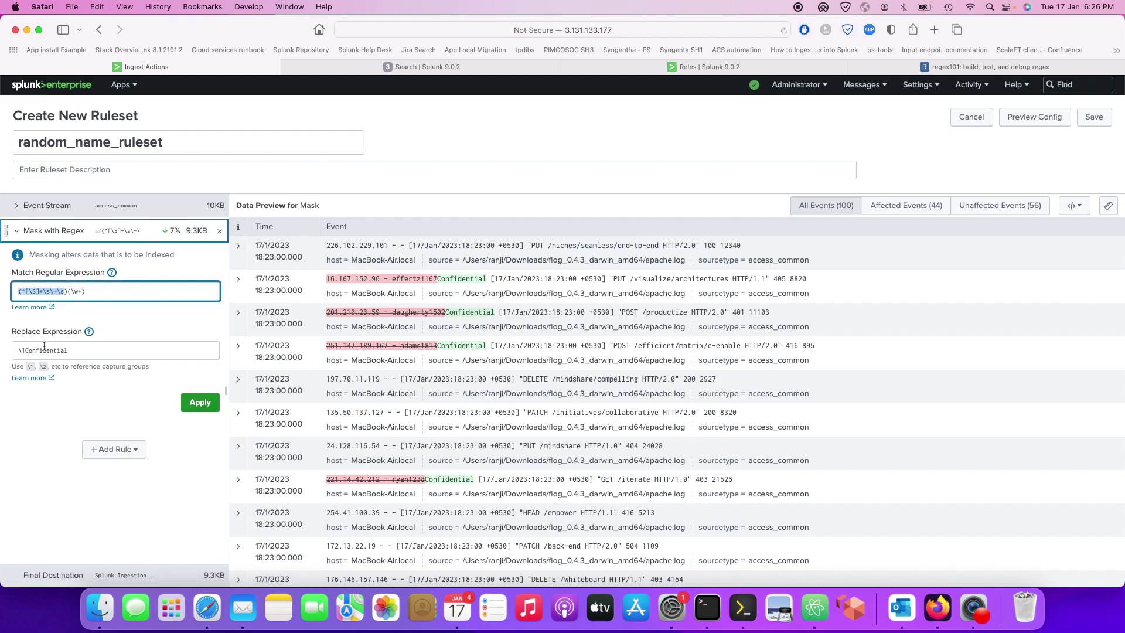
{"action": "left_click", "coordinate": [24, 355]}
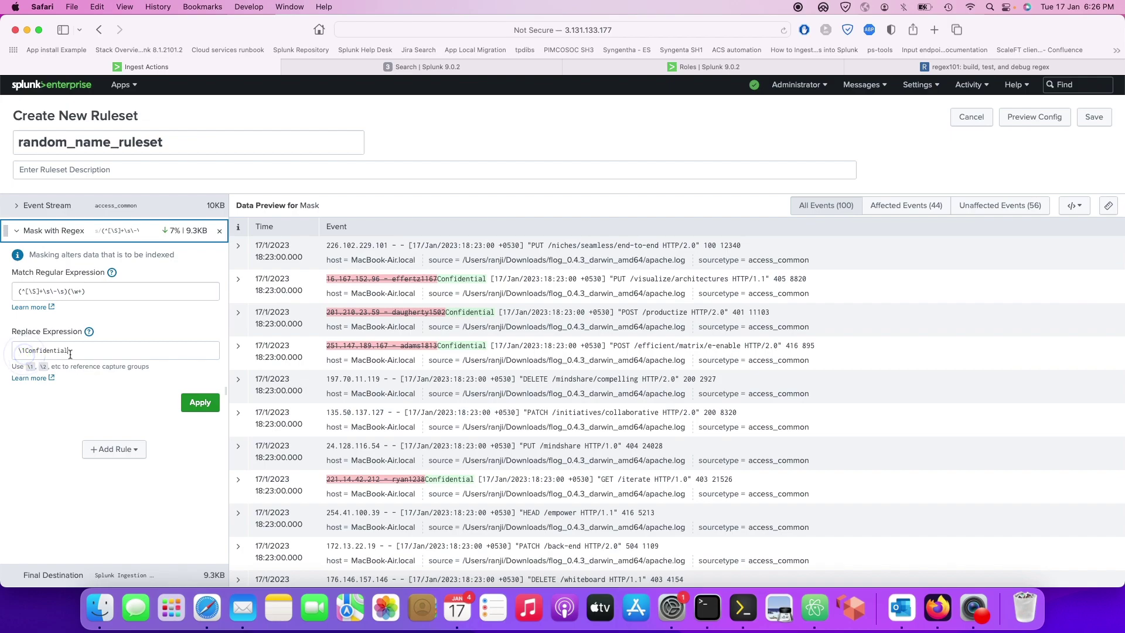
{"action": "left_click", "coordinate": [200, 403]}
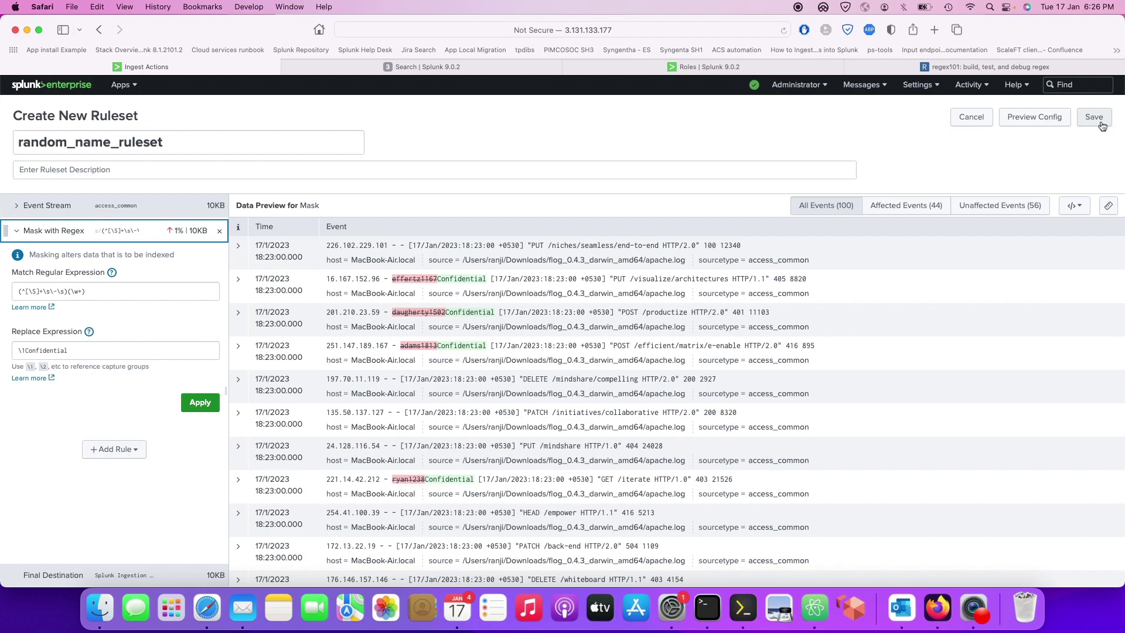
Preview the ruleset configuration and examine the access_common stanza and its RULESET line in props.conf.
{"action": "left_click", "coordinate": [1042, 114]}
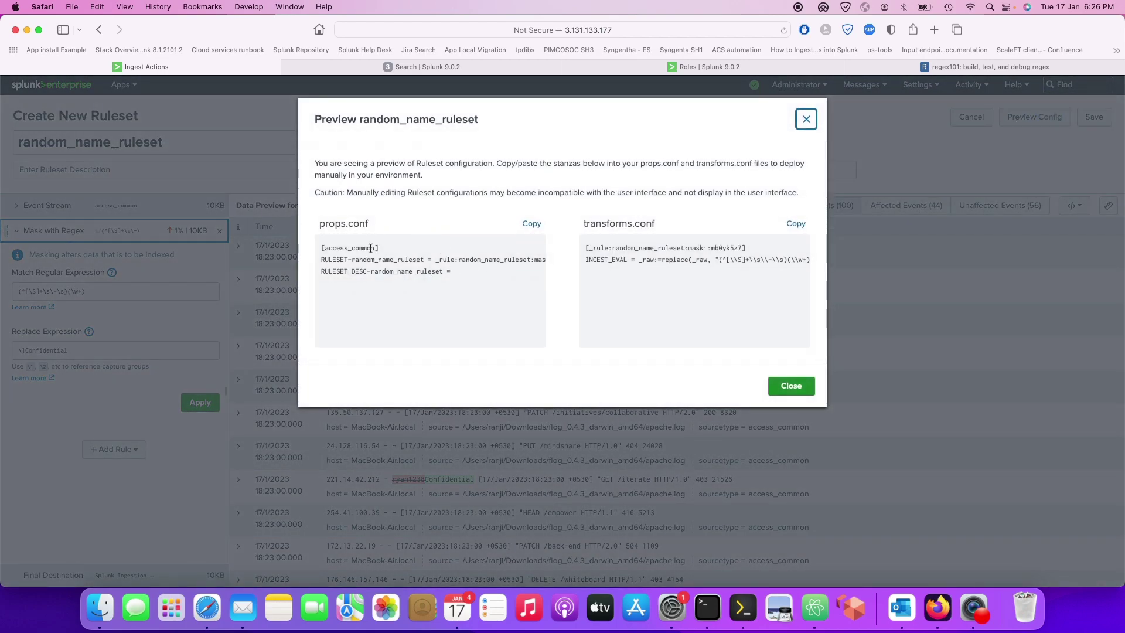
{"action": "left_click_drag", "start_coordinate": [328, 249], "coordinate": [359, 249]}
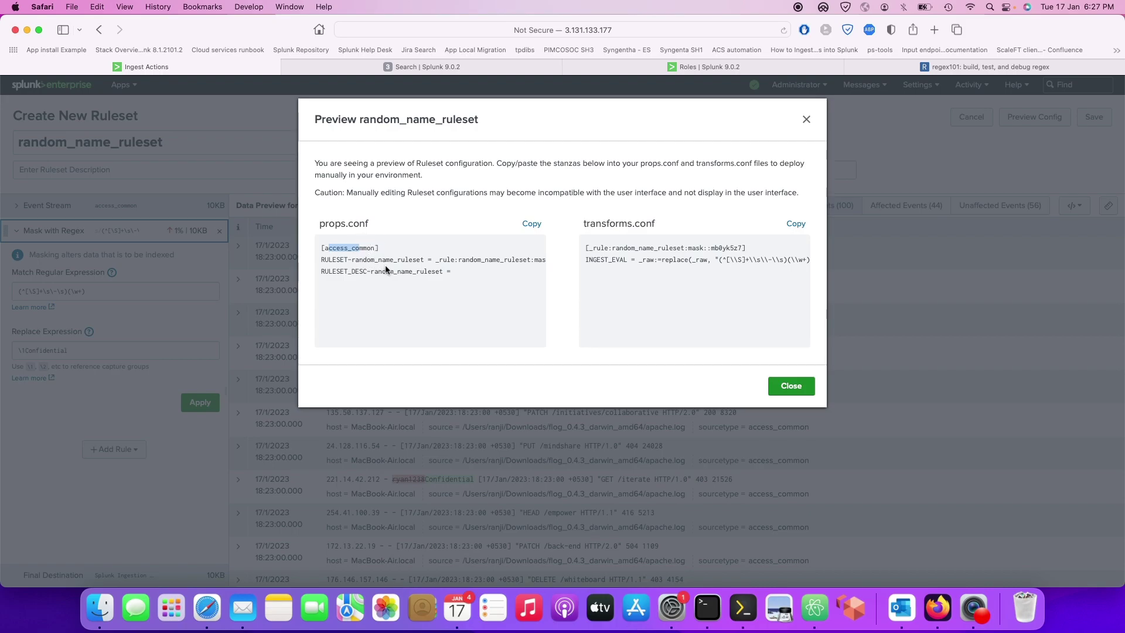
{"action": "scroll", "coordinate": [427, 251], "scroll_direction": "left", "scroll_amount": 2}
{"action": "scroll", "coordinate": [421, 256], "scroll_direction": "right", "scroll_amount": 2}
{"action": "scroll", "coordinate": [449, 259], "scroll_direction": "right", "scroll_amount": 3}
{"action": "scroll", "coordinate": [710, 244], "scroll_direction": "right", "scroll_amount": 3}
{"action": "scroll", "coordinate": [708, 247], "scroll_direction": "right", "scroll_amount": 2}
Examine the INGEST_EVAL replace expression in the transforms.conf preview, including its regex and Confidential replacement, and close the preview.
{"action": "scroll", "coordinate": [691, 262], "scroll_direction": "right", "scroll_amount": 5}
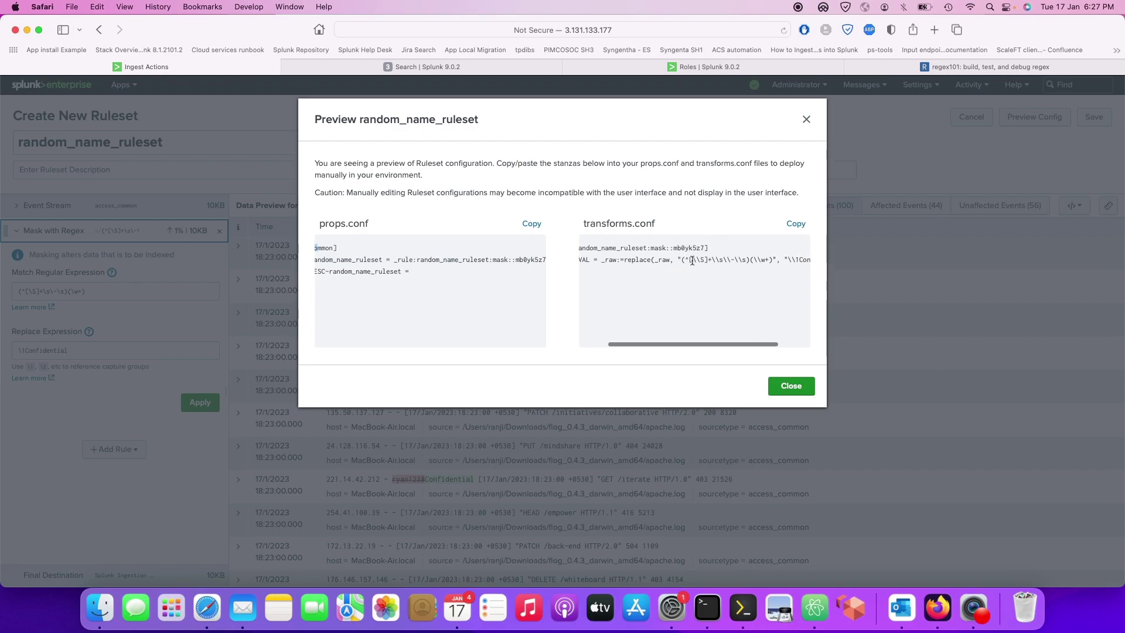
{"action": "scroll", "coordinate": [692, 260], "scroll_direction": "left", "scroll_amount": 5}
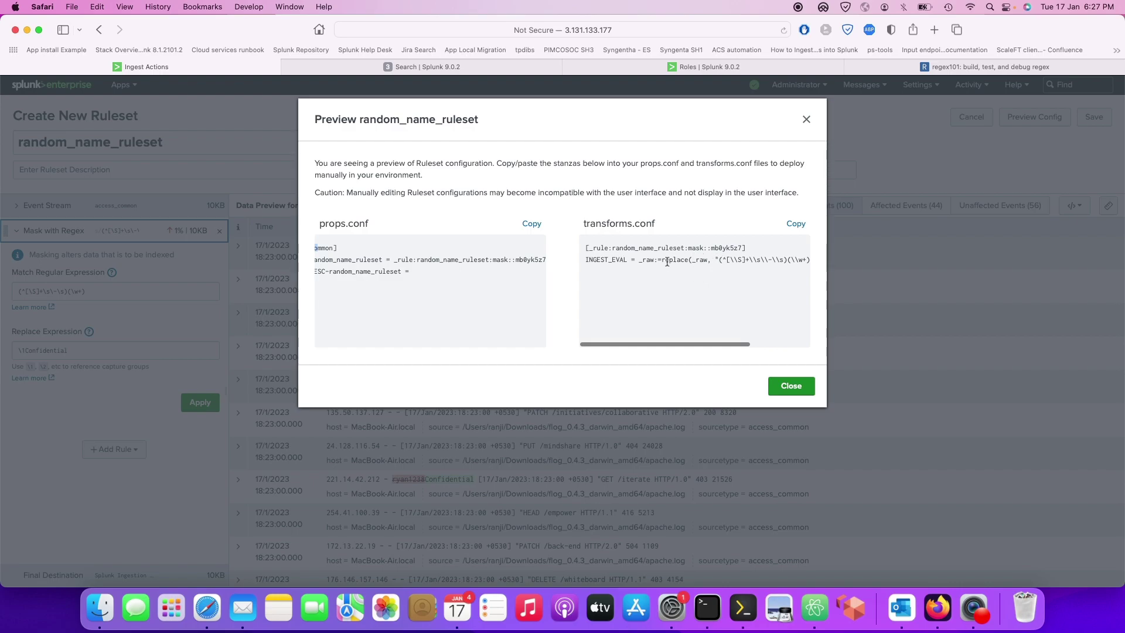
{"action": "double_click", "coordinate": [673, 260]}
{"action": "double_click", "coordinate": [697, 259]}
{"action": "scroll", "coordinate": [767, 258], "scroll_direction": "right", "scroll_amount": 1}
{"action": "scroll", "coordinate": [767, 258], "scroll_direction": "right", "scroll_amount": 2}
{"action": "left_click_drag", "start_coordinate": [666, 258], "coordinate": [796, 280]}
{"action": "scroll", "coordinate": [733, 259], "scroll_direction": "right", "scroll_amount": 1}
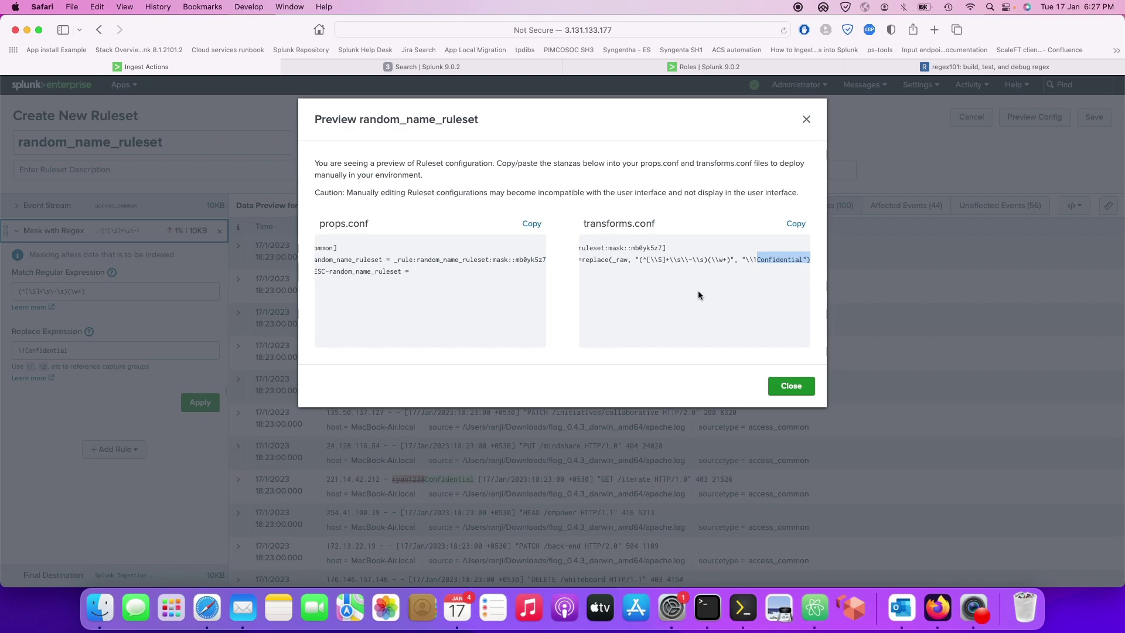
{"action": "scroll", "coordinate": [683, 284], "scroll_direction": "left", "scroll_amount": 8}
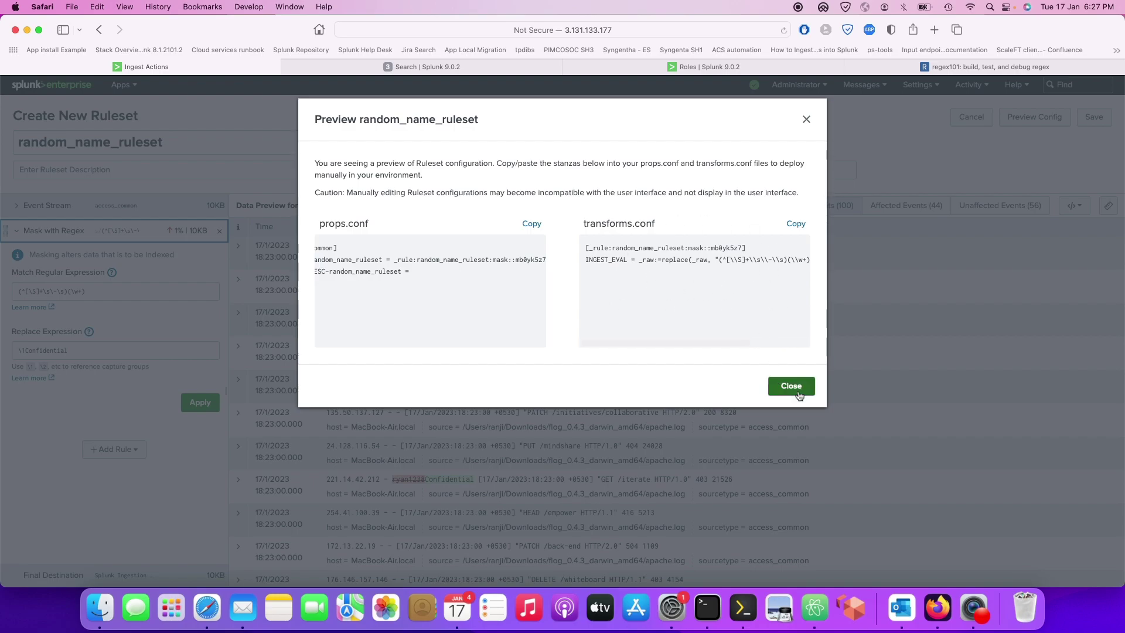
{"action": "left_click", "coordinate": [791, 386]}
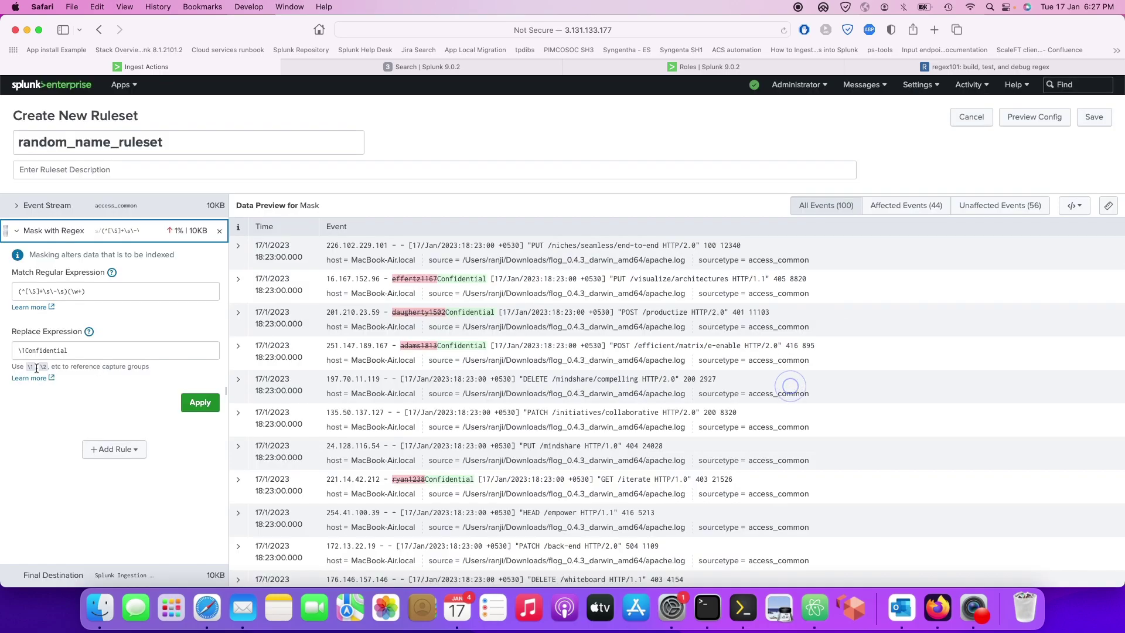
Reapply the mask rule and review the rule types that can be added to the ruleset.
{"action": "left_click", "coordinate": [200, 402]}
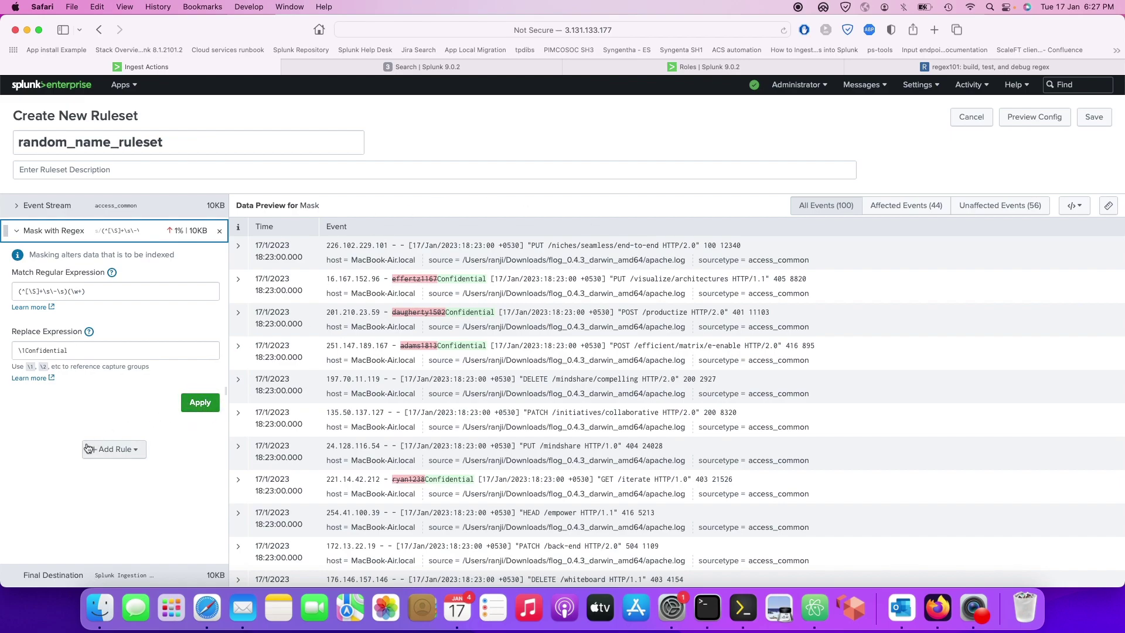
{"action": "left_click", "coordinate": [112, 449]}
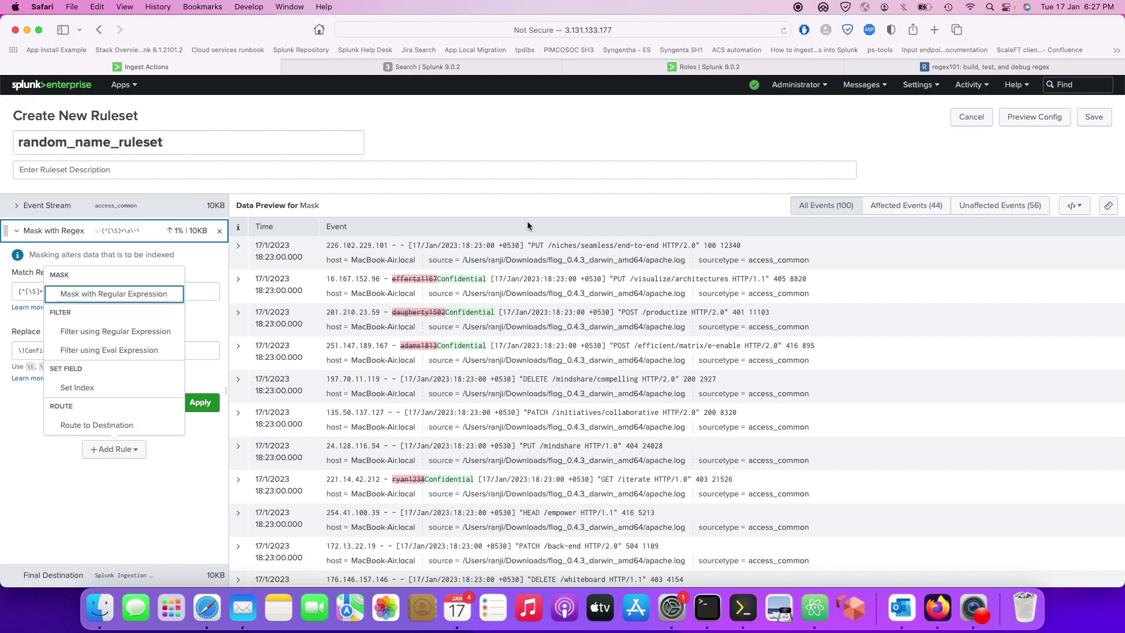
{"action": "left_click", "coordinate": [514, 136]}
Rerun the index=apache search over the last 24 hours to check the events, and return to the ruleset.
{"action": "left_click", "coordinate": [407, 66]}
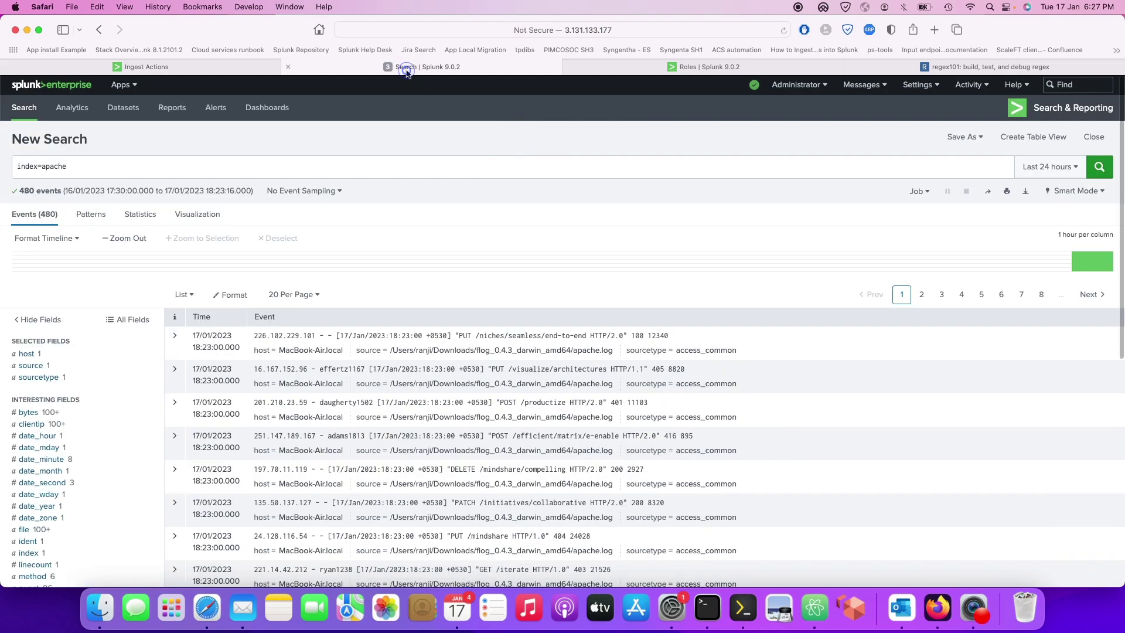
{"action": "left_click", "coordinate": [1098, 167]}
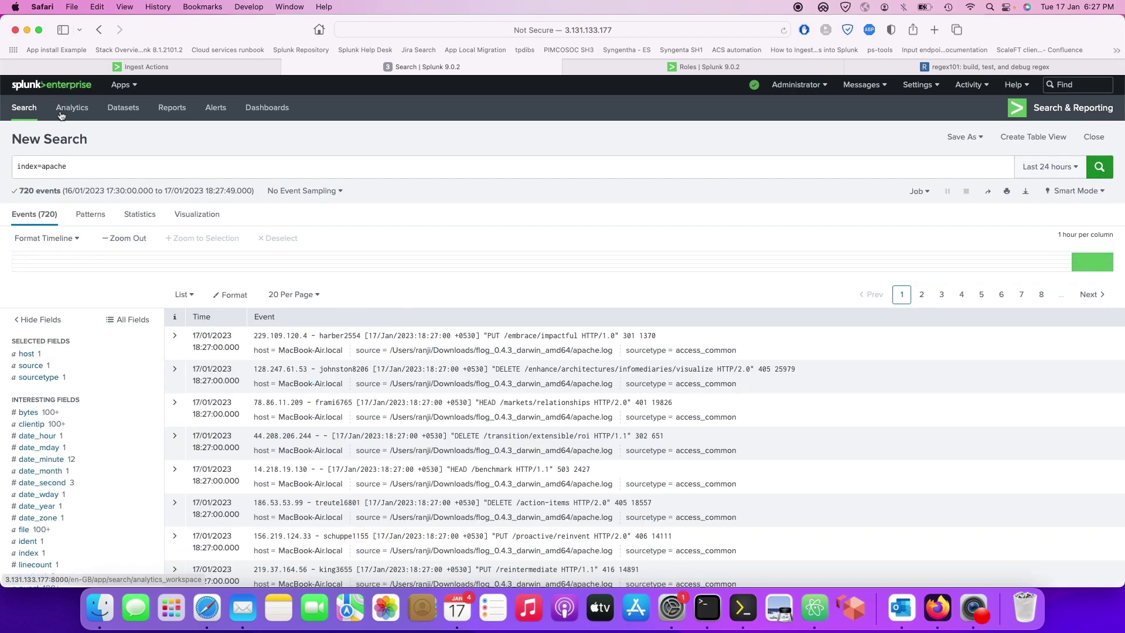
{"action": "left_click", "coordinate": [186, 68]}
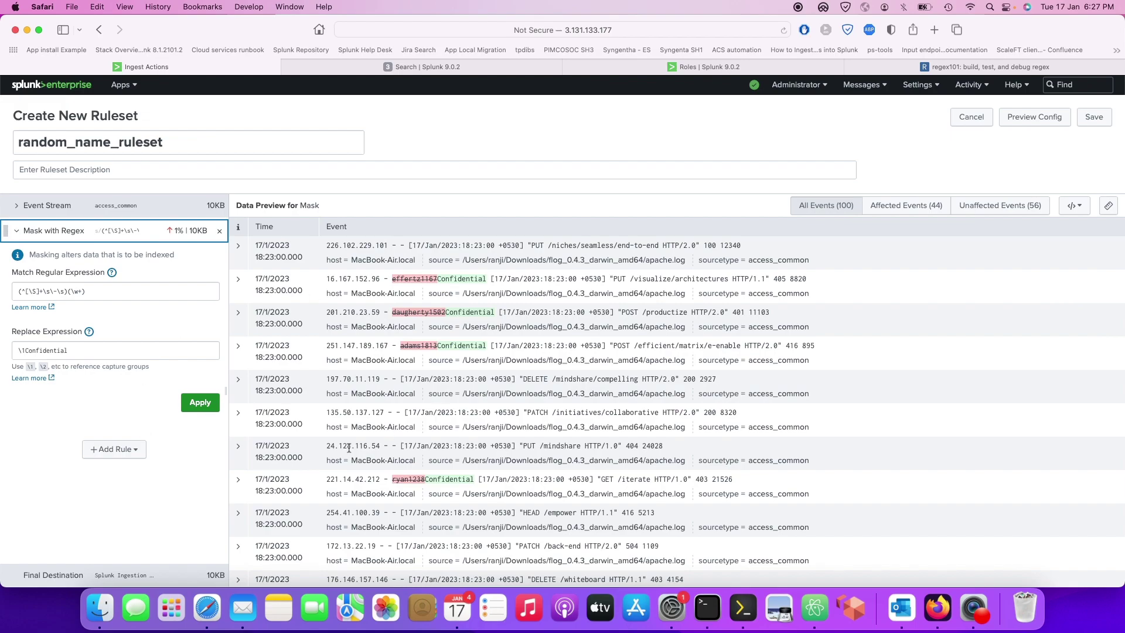
Add a Set Index rule to the ruleset and set its condition to Regex.
{"action": "left_click", "coordinate": [110, 449]}
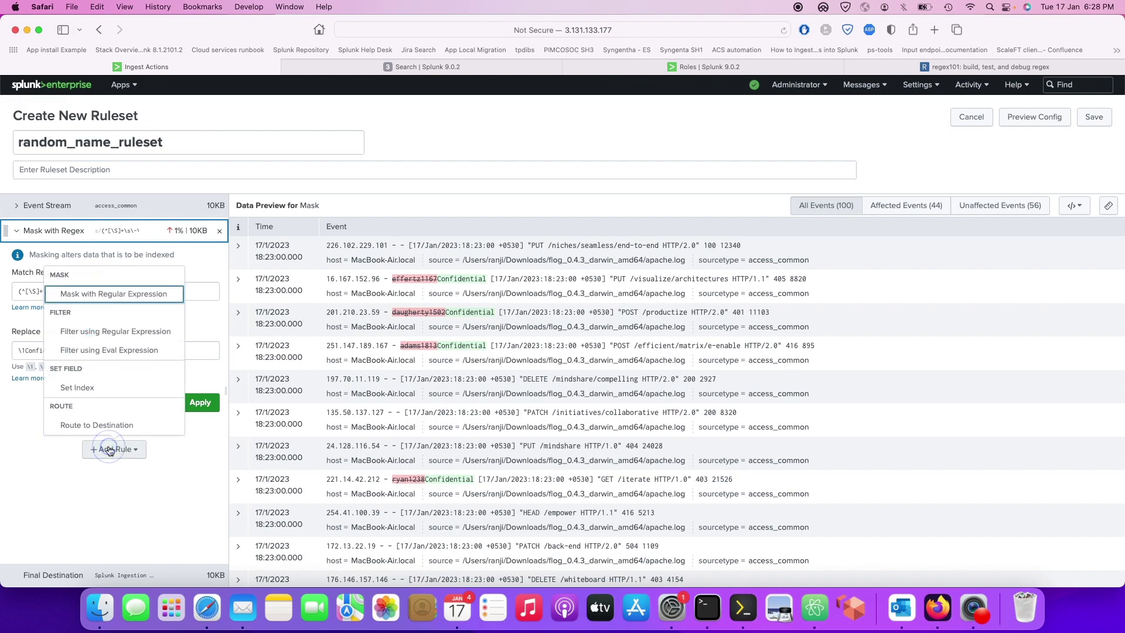
{"action": "left_click", "coordinate": [117, 486]}
{"action": "left_click", "coordinate": [131, 456]}
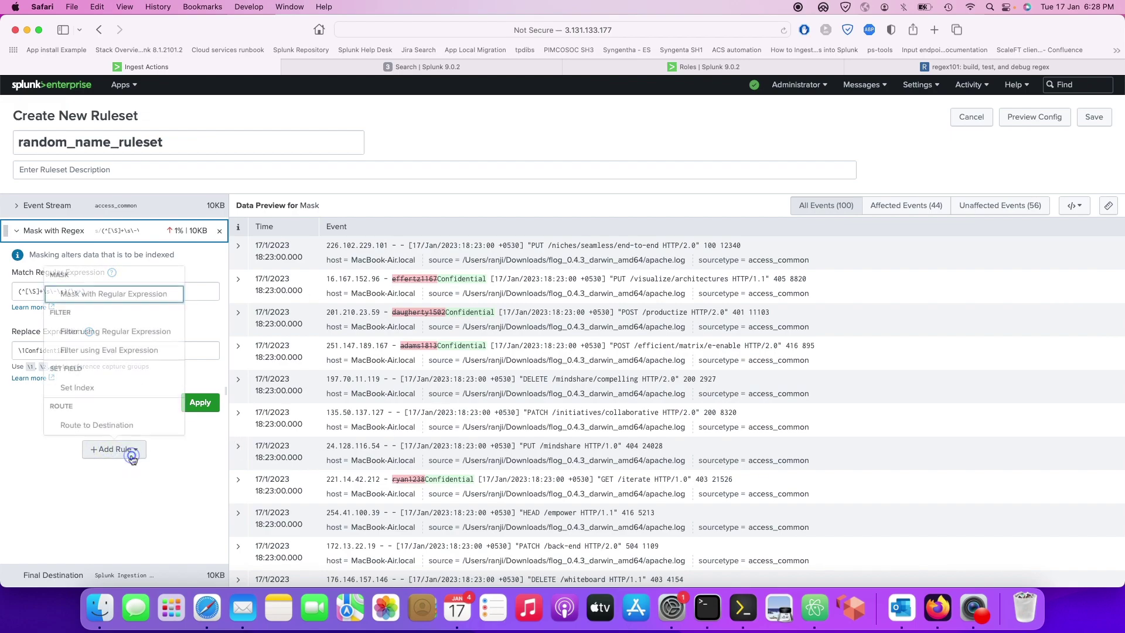
{"action": "left_click", "coordinate": [99, 392]}
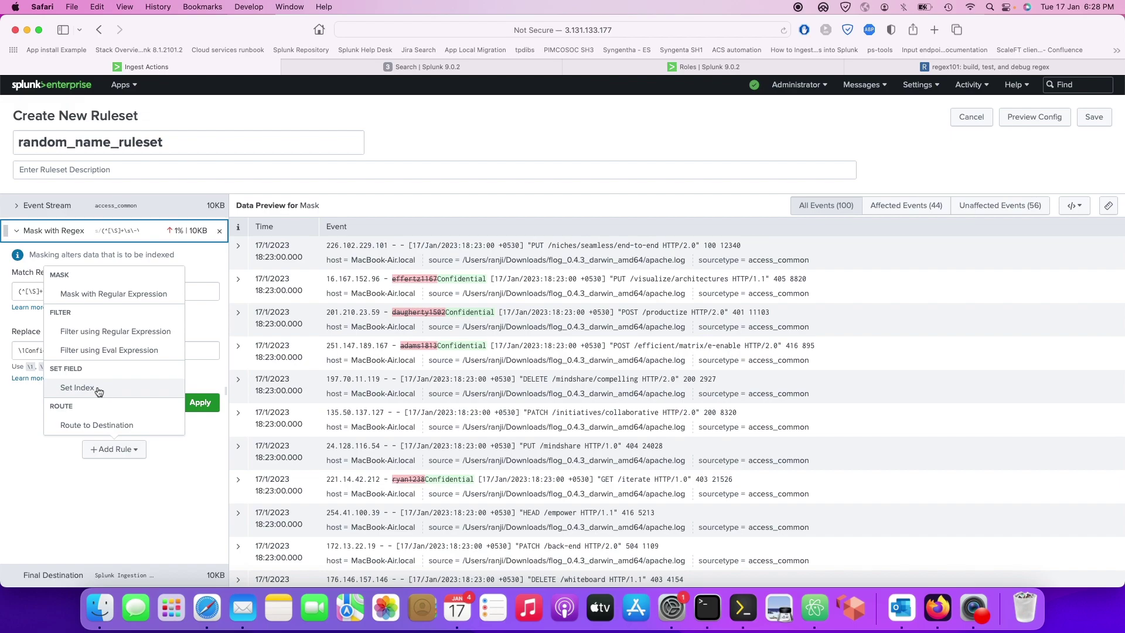
{"action": "left_click", "coordinate": [99, 391]}
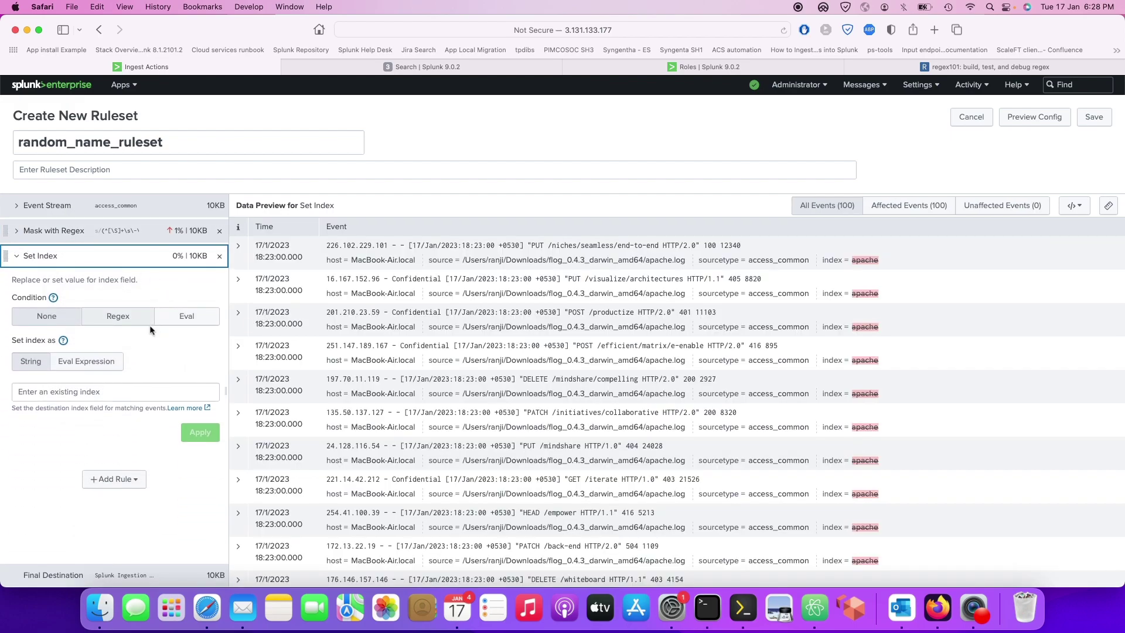
{"action": "left_click", "coordinate": [117, 316]}
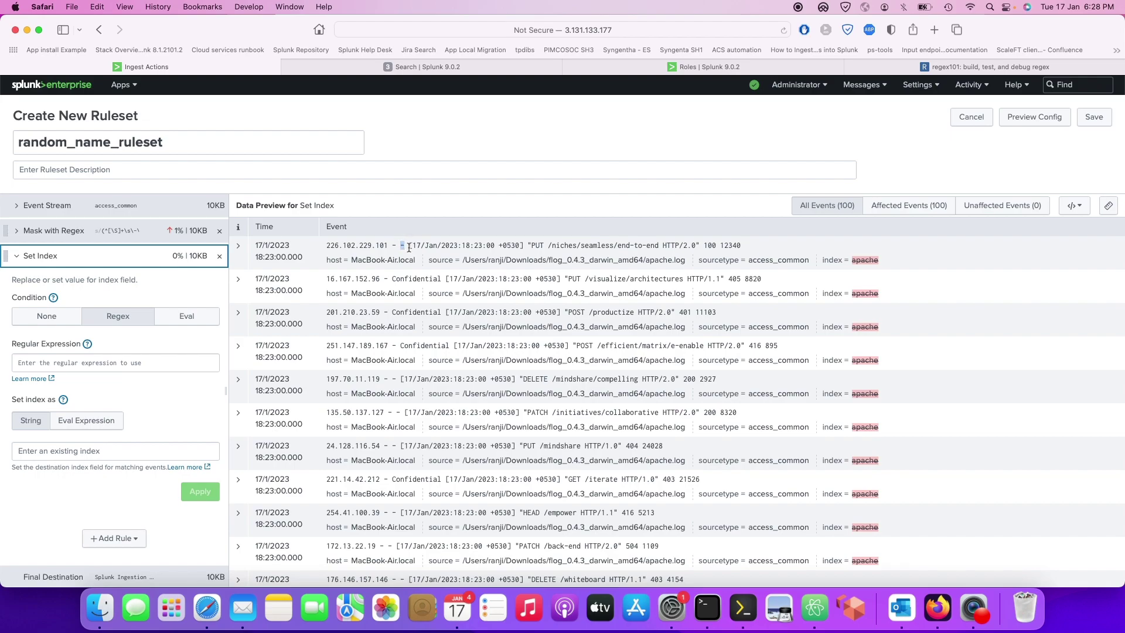
Enter ^[\S]+\s\-\s\- as the Set Index rule's regular expression and compare it with the events lacking a username.
{"action": "scroll", "coordinate": [449, 404], "scroll_direction": "down", "scroll_amount": 2}
{"action": "scroll", "coordinate": [450, 403], "scroll_direction": "up", "scroll_amount": 2}
{"action": "scroll", "coordinate": [619, 310], "scroll_direction": "down", "scroll_amount": 3}
{"action": "scroll", "coordinate": [619, 310], "scroll_direction": "up", "scroll_amount": 3}
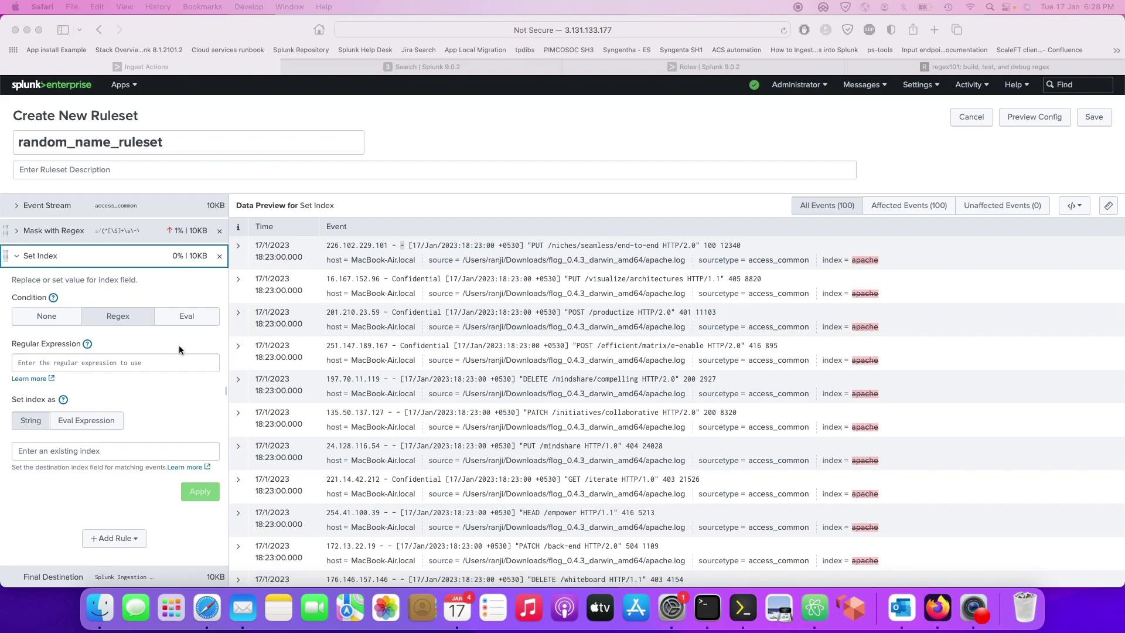
{"action": "left_click", "coordinate": [106, 359]}
{"action": "type", "text": "^[\\S]+\\s\\-\\s\\-"}
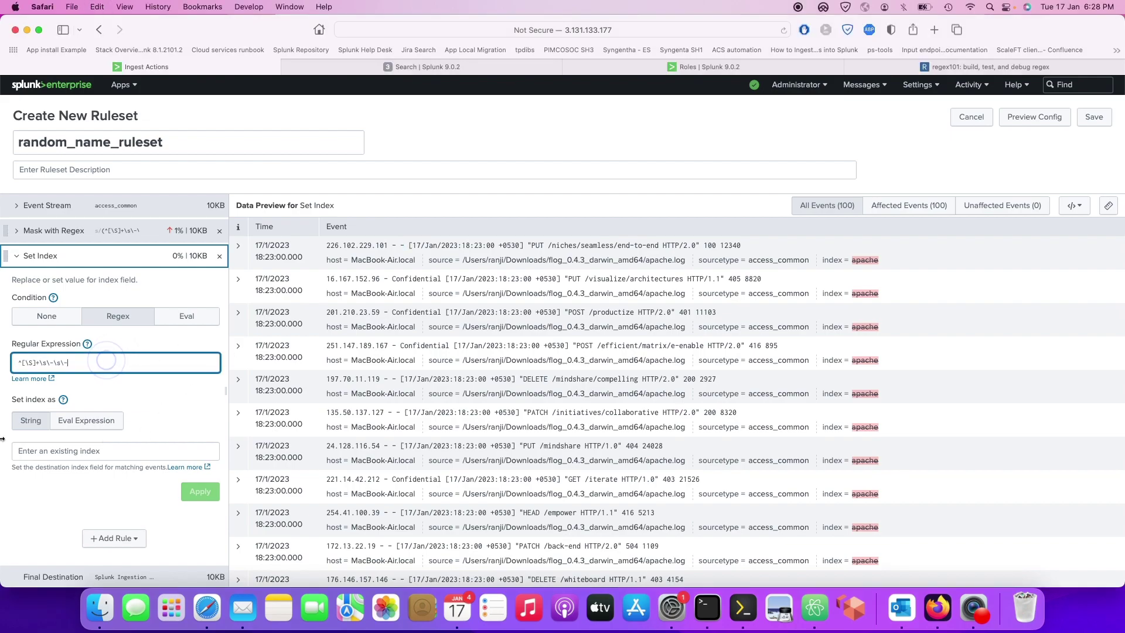
{"action": "double_click", "coordinate": [21, 362]}
{"action": "left_click_drag", "start_coordinate": [40, 362], "coordinate": [652, 258]}
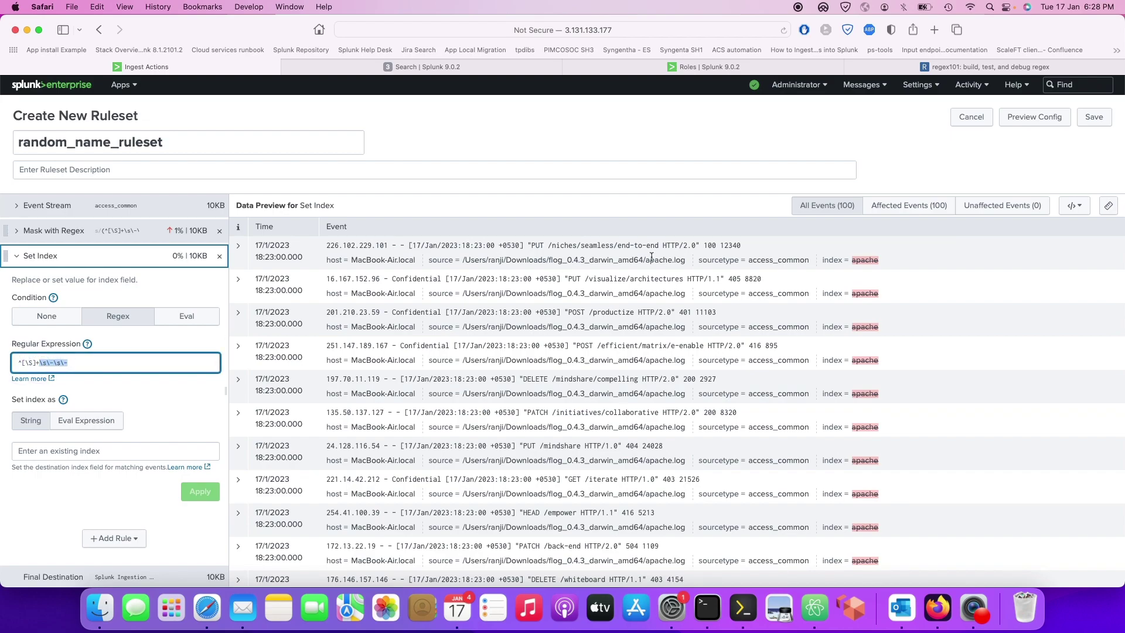
{"action": "double_click", "coordinate": [401, 246]}
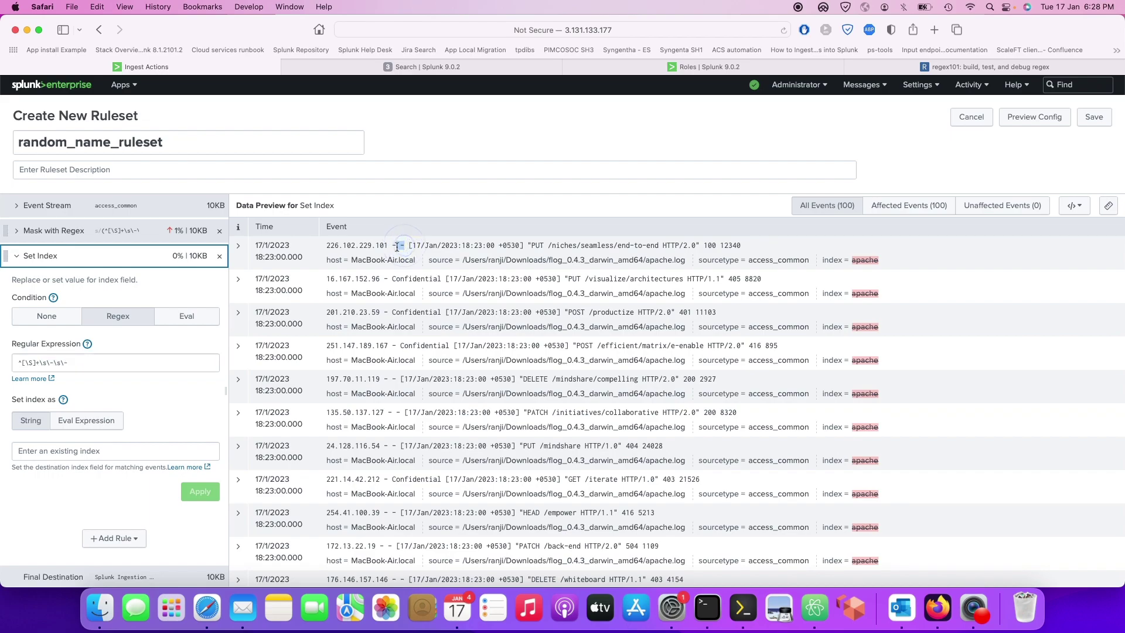
Set the destination index to the string apache_access and apply the Set Index rule.
{"action": "left_click", "coordinate": [126, 502]}
{"action": "left_click", "coordinate": [111, 453]}
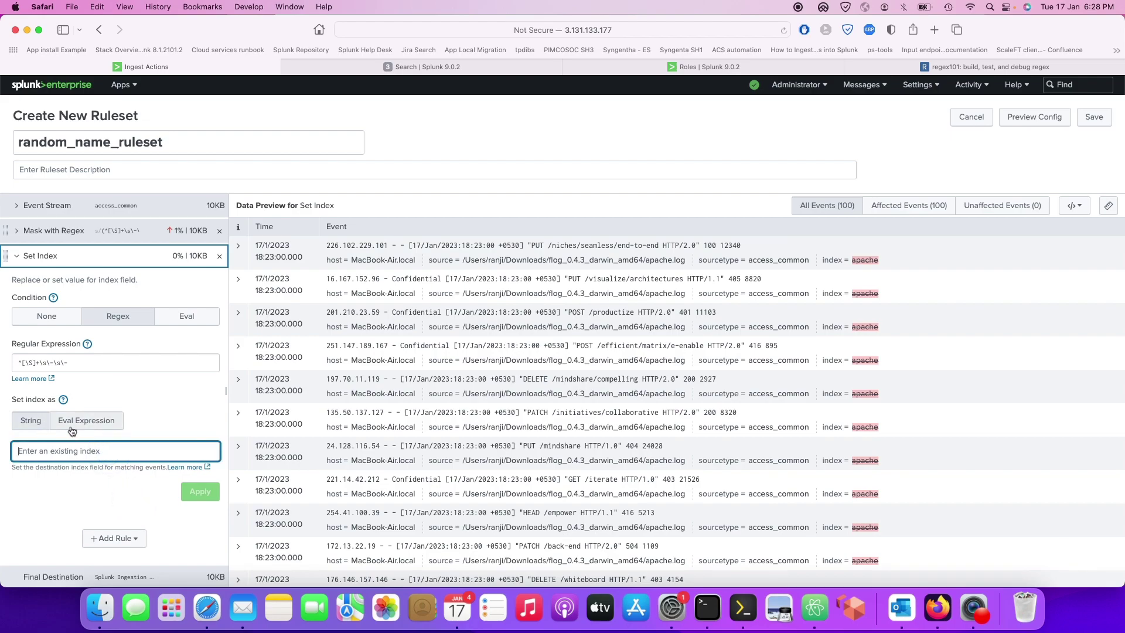
{"action": "type", "text": "apache_access"}
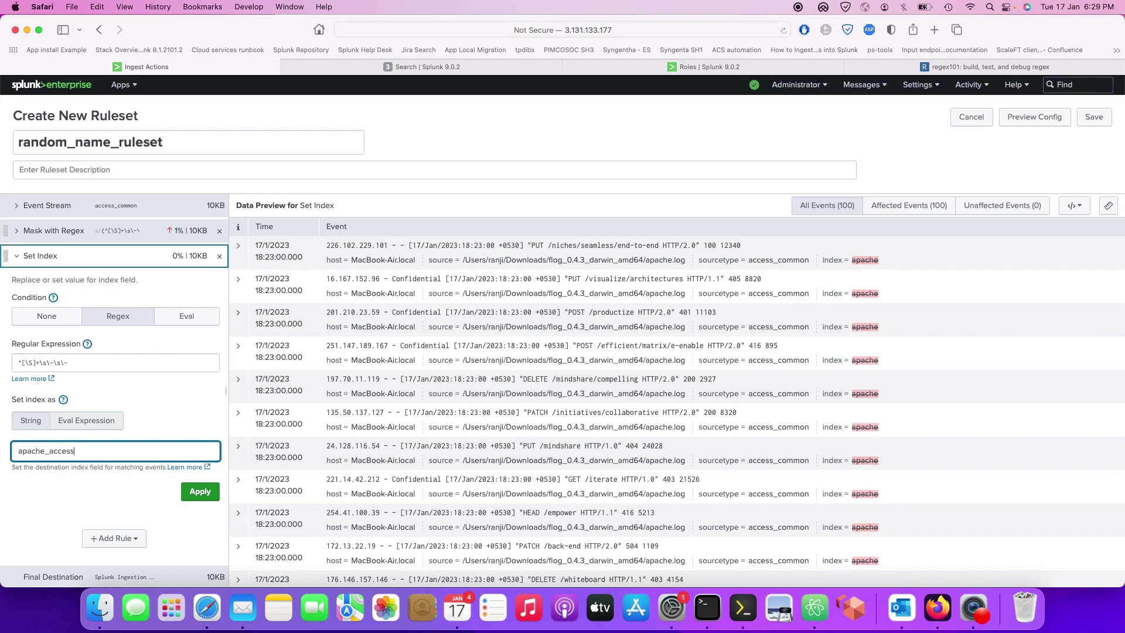
{"action": "left_click", "coordinate": [200, 491]}
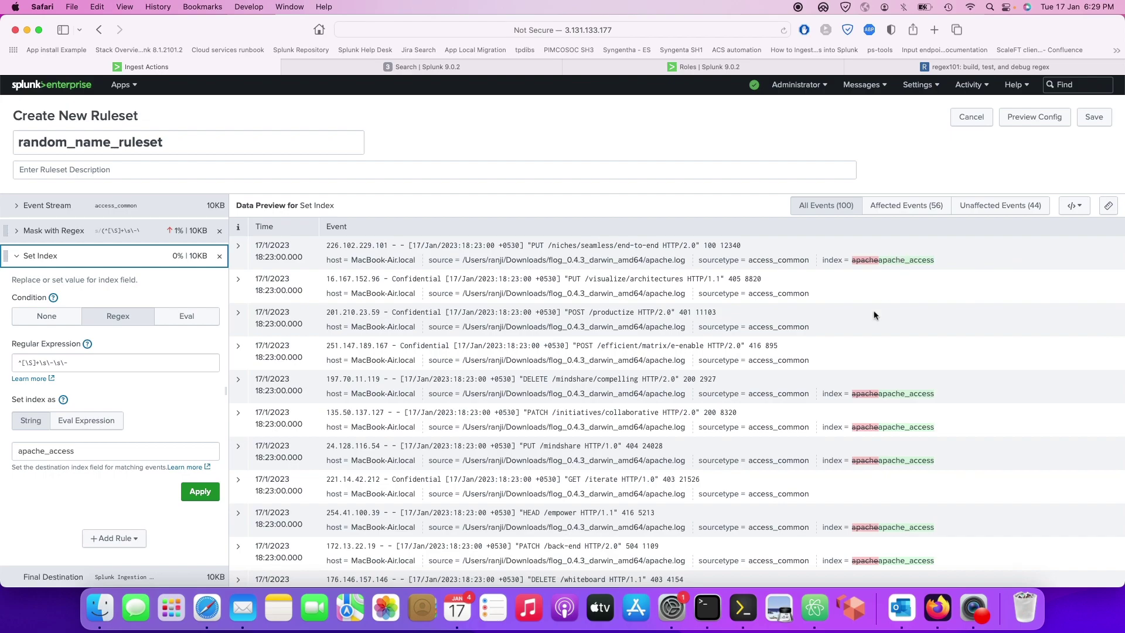
Examine the data preview to compare the index of events with Confidential usernames against those without a username.
{"action": "scroll", "coordinate": [850, 384], "scroll_direction": "down", "scroll_amount": 2}
{"action": "scroll", "coordinate": [876, 516], "scroll_direction": "up", "scroll_amount": 2}
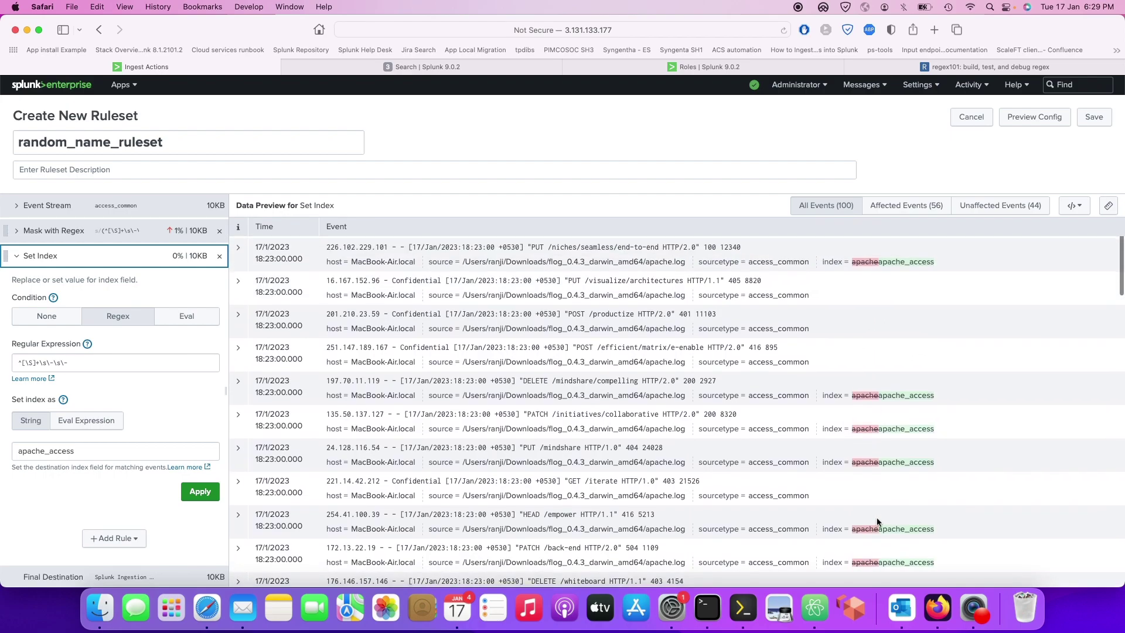
{"action": "left_click_drag", "start_coordinate": [391, 312], "coordinate": [438, 316]}
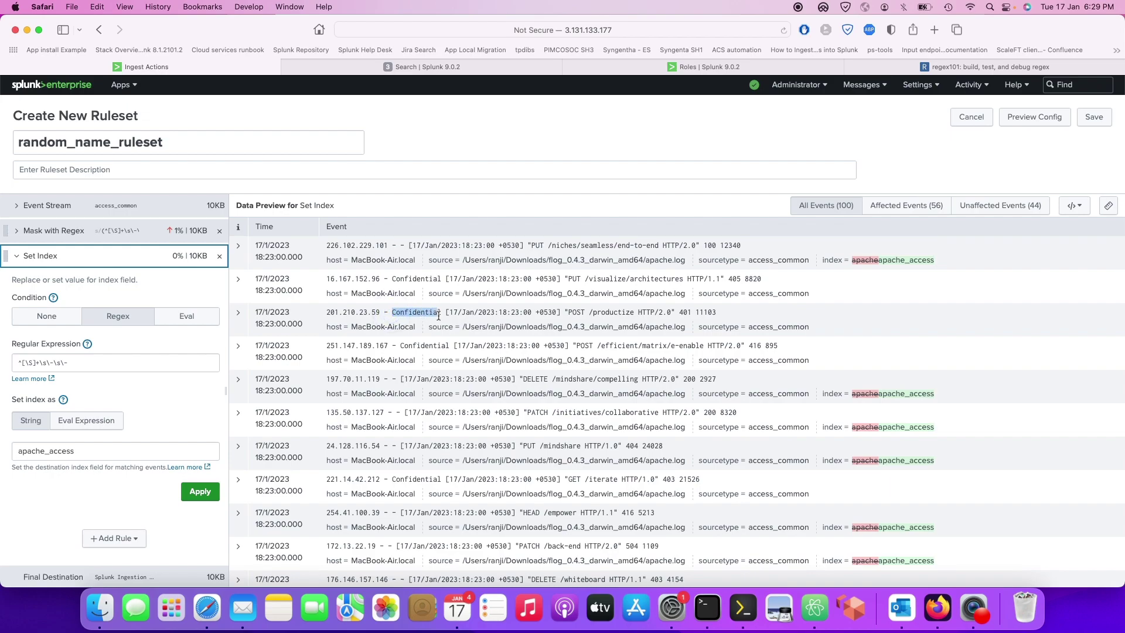
{"action": "scroll", "coordinate": [434, 370], "scroll_direction": "down", "scroll_amount": 1}
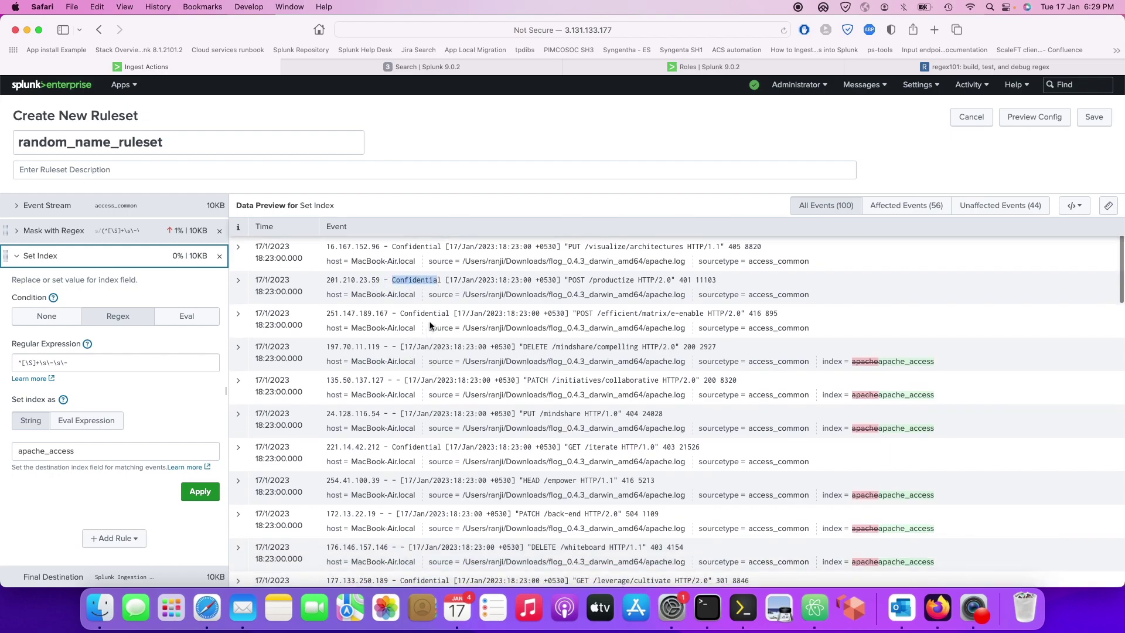
{"action": "left_click_drag", "start_coordinate": [399, 312], "coordinate": [447, 318]}
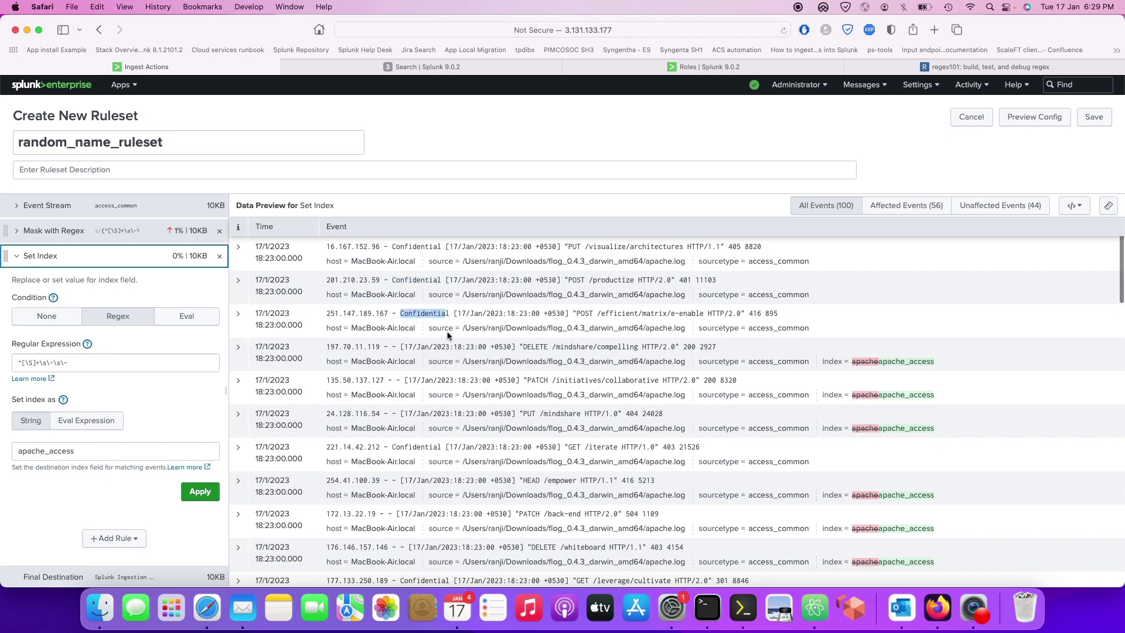
{"action": "scroll", "coordinate": [433, 388], "scroll_direction": "up", "scroll_amount": 1}
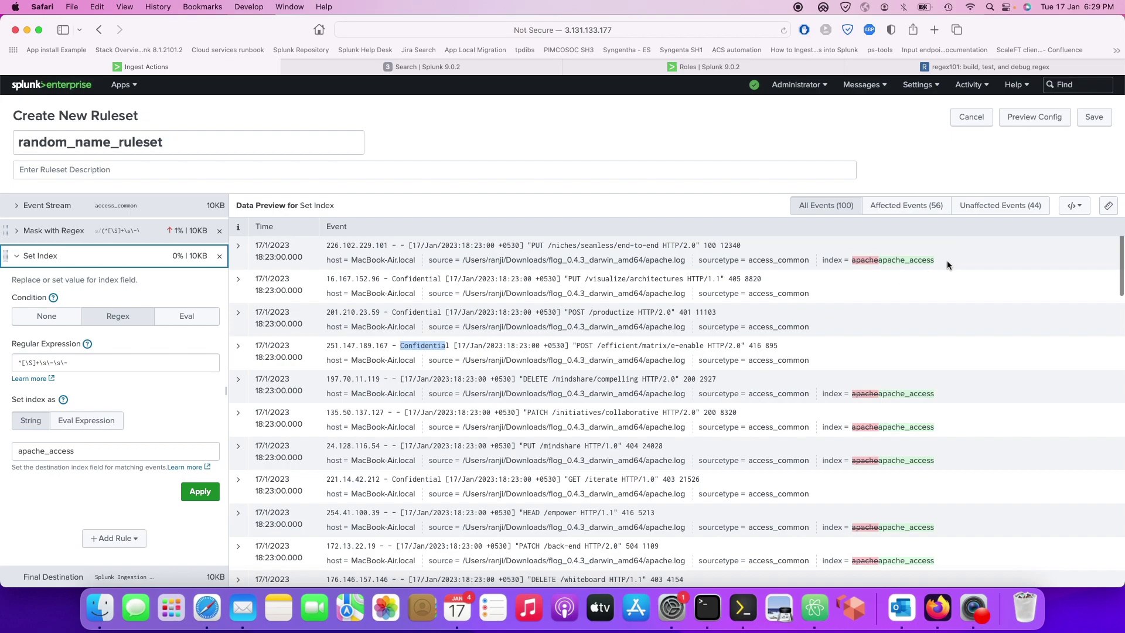
{"action": "left_click_drag", "start_coordinate": [938, 260], "coordinate": [832, 262]}
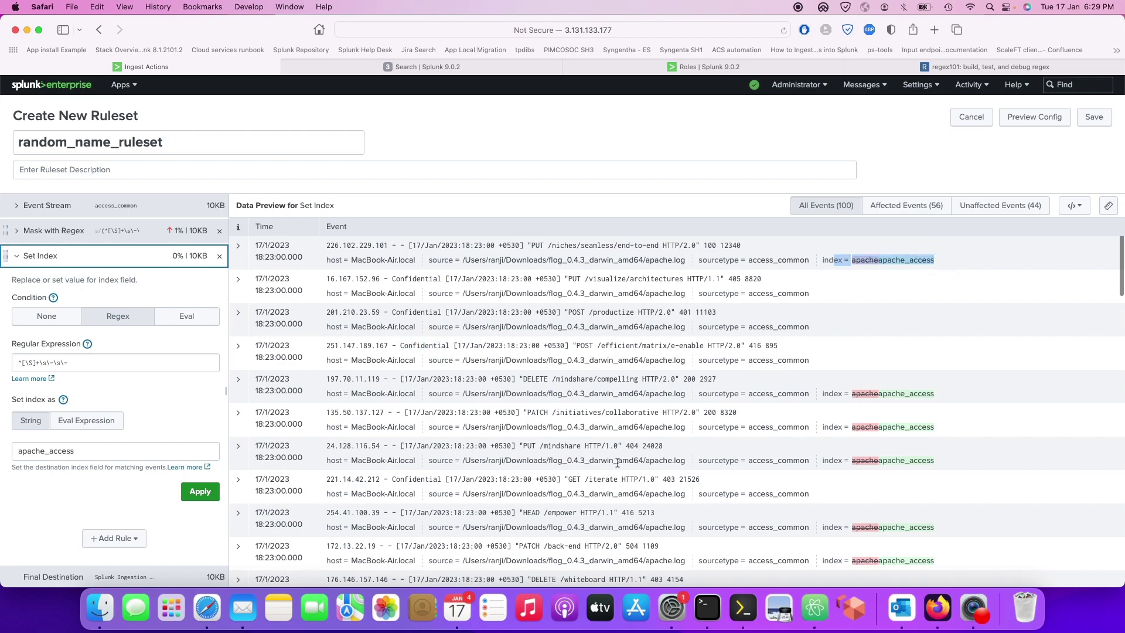
{"action": "left_click", "coordinate": [146, 493]}
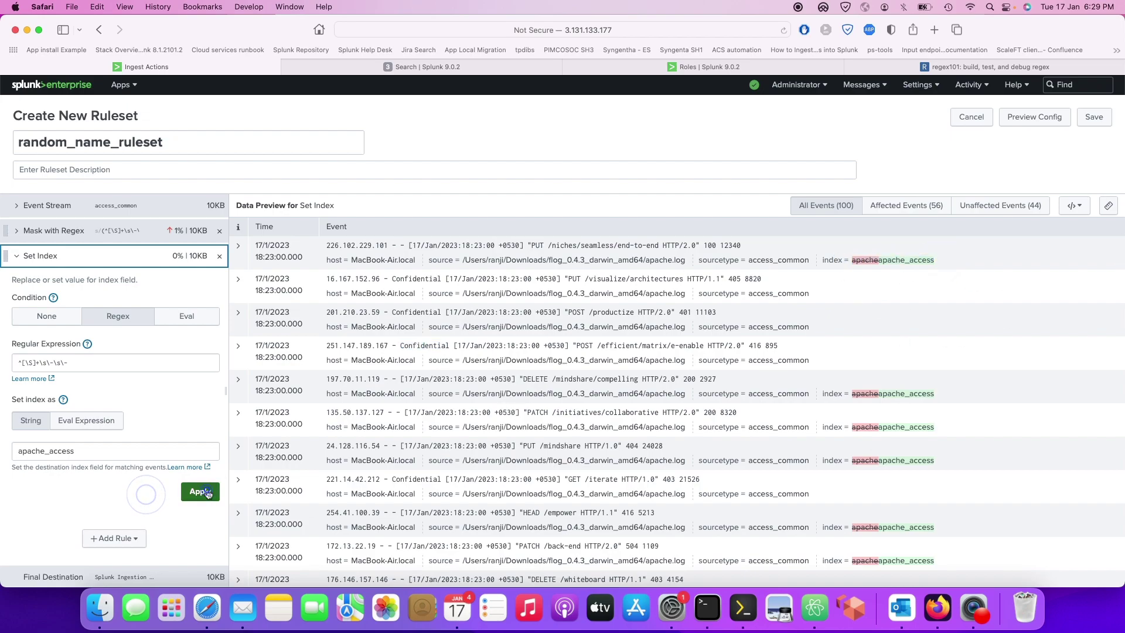
Save the ruleset and open its configuration export for manual deployment, highlighting the props.conf stanza.
{"action": "left_click", "coordinate": [1091, 118]}
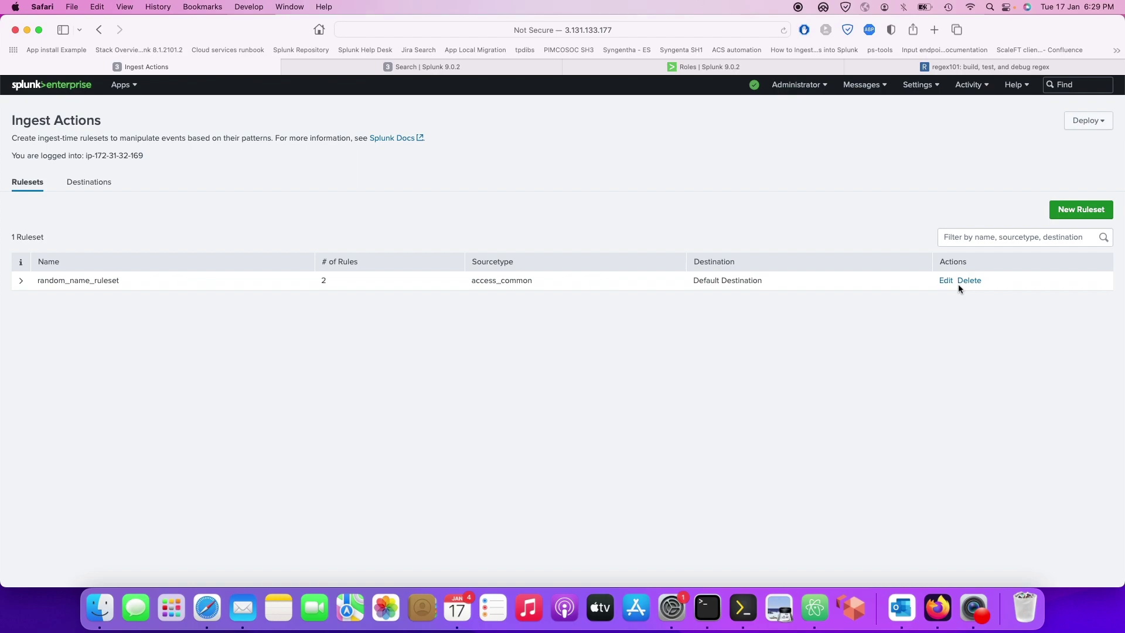
{"action": "left_click", "coordinate": [1097, 121]}
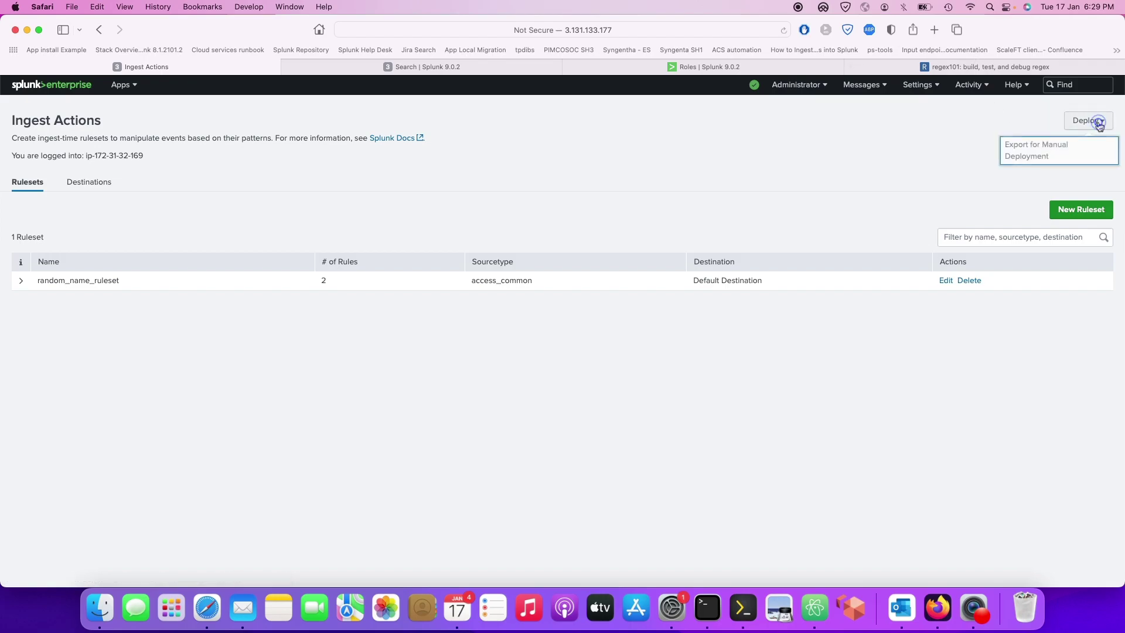
{"action": "left_click", "coordinate": [1045, 155]}
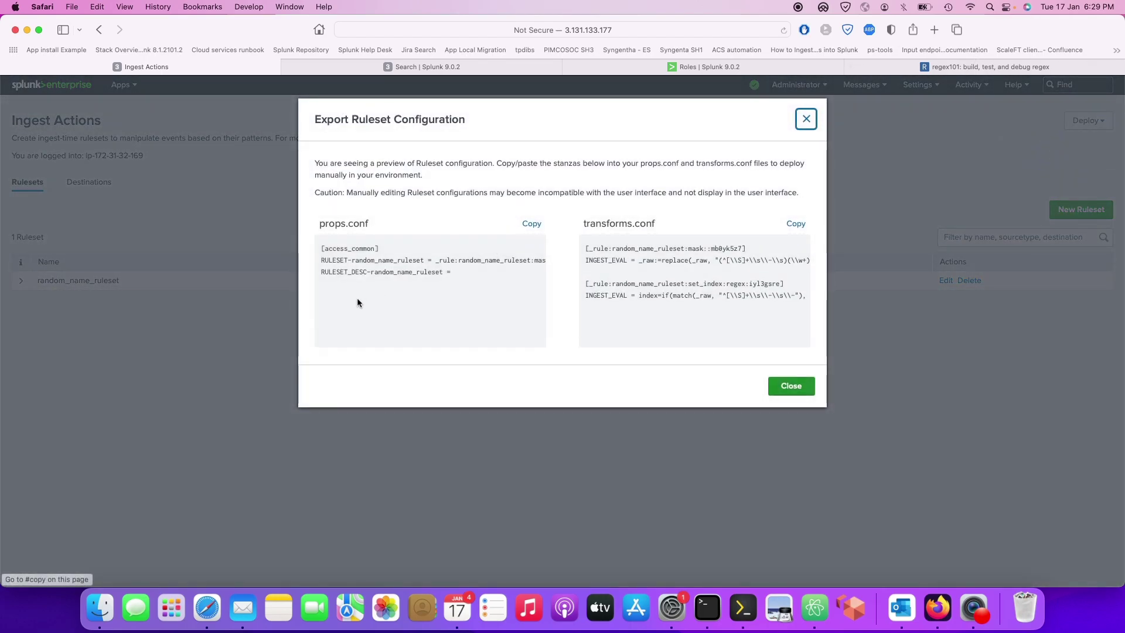
{"action": "left_click_drag", "start_coordinate": [469, 294], "coordinate": [316, 237]}
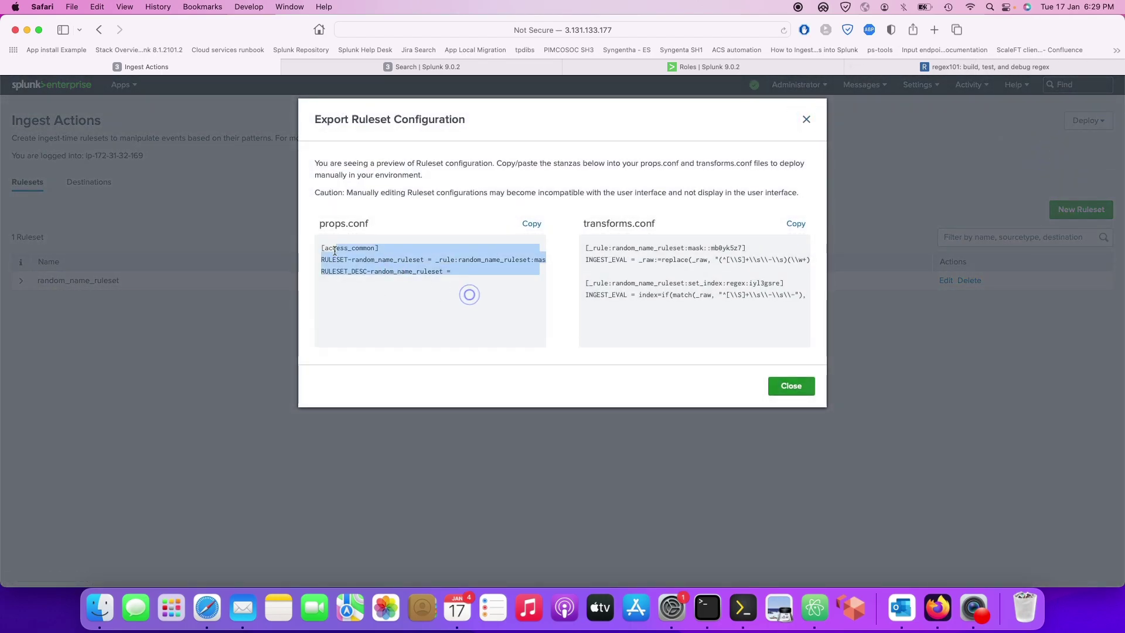
Review the full mask and set_index INGEST_EVAL expressions in the transforms.conf preview and close the configuration export.
{"action": "left_click", "coordinate": [773, 308]}
{"action": "left_click_drag", "start_coordinate": [786, 304], "coordinate": [803, 294]}
{"action": "left_click", "coordinate": [682, 343]}
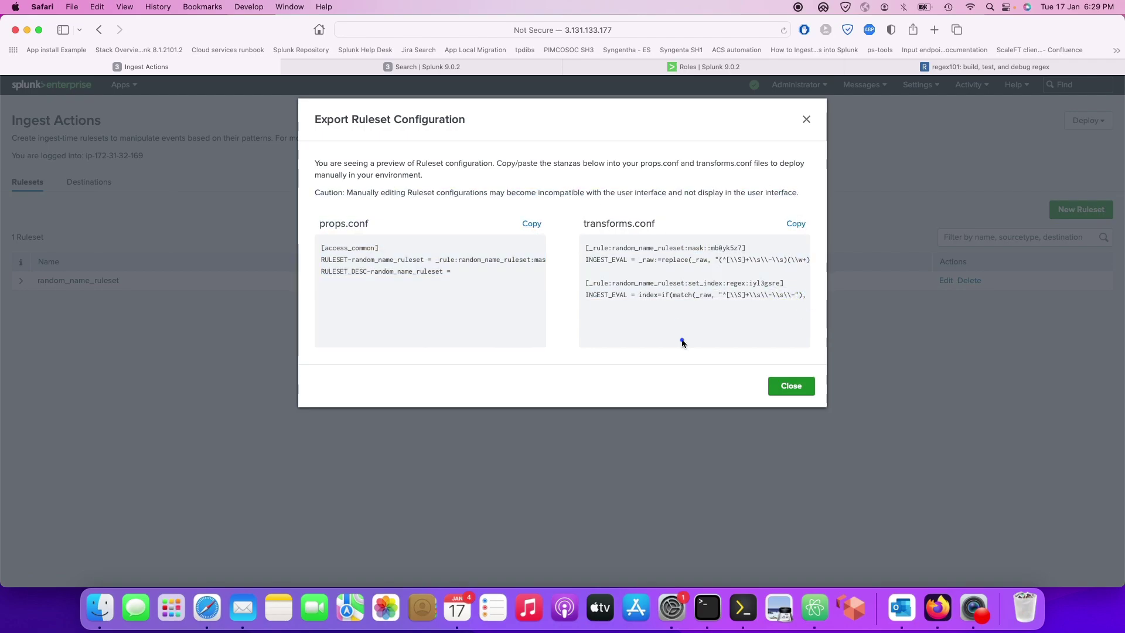
{"action": "scroll", "coordinate": [747, 270], "scroll_direction": "right", "scroll_amount": 3}
{"action": "scroll", "coordinate": [748, 270], "scroll_direction": "left", "scroll_amount": 3}
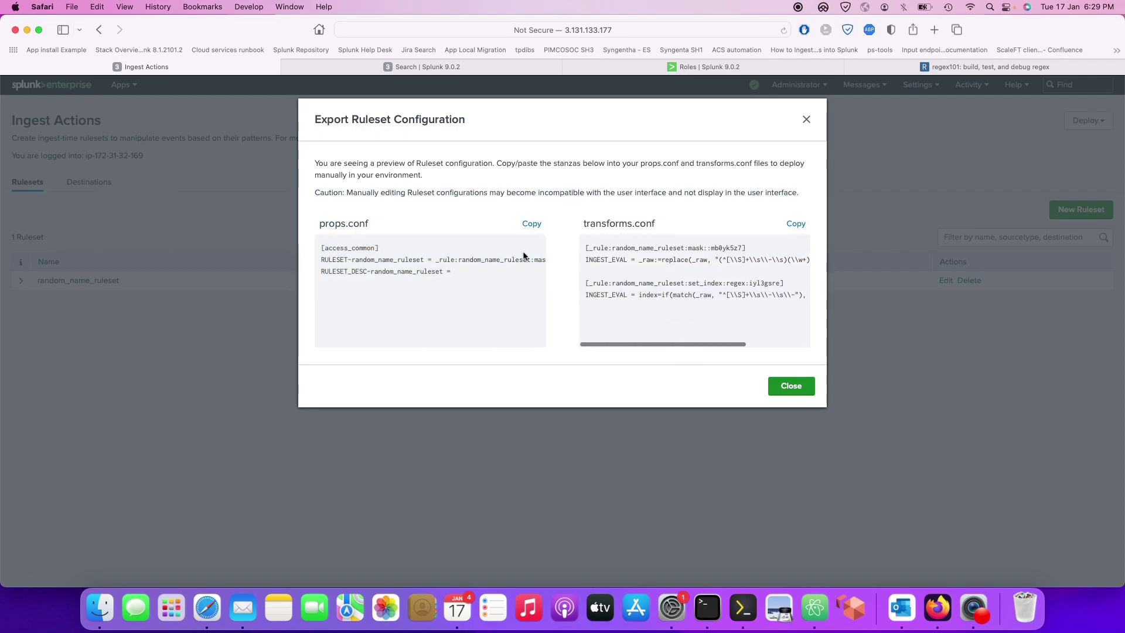
{"action": "left_click", "coordinate": [586, 249]}
{"action": "key", "text": "super+a"}
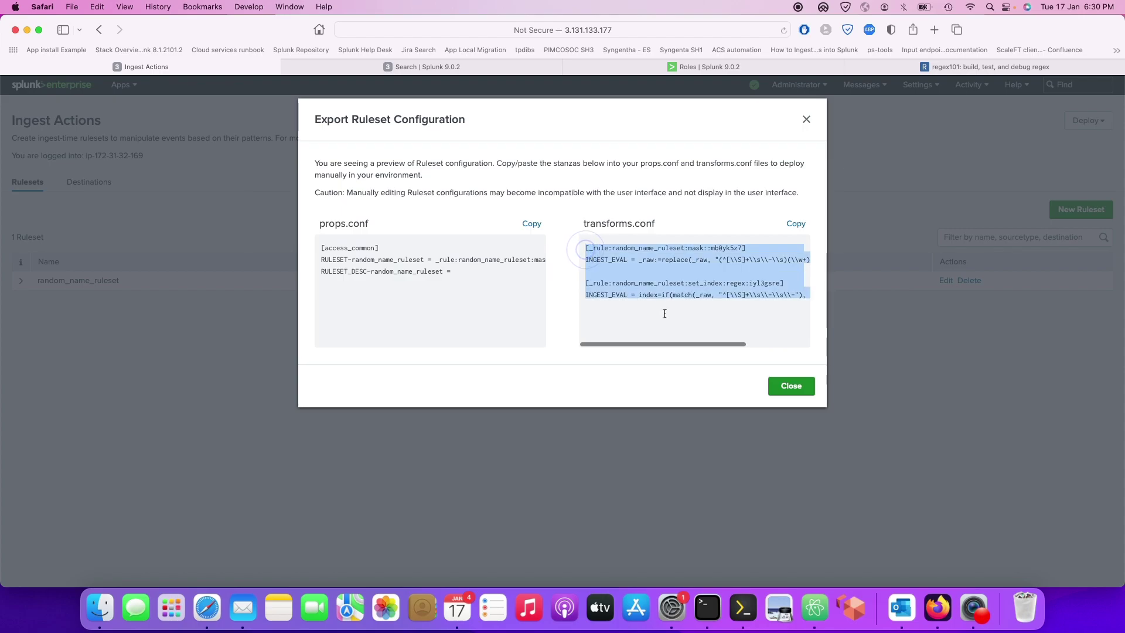
{"action": "scroll", "coordinate": [662, 313], "scroll_direction": "right", "scroll_amount": 3}
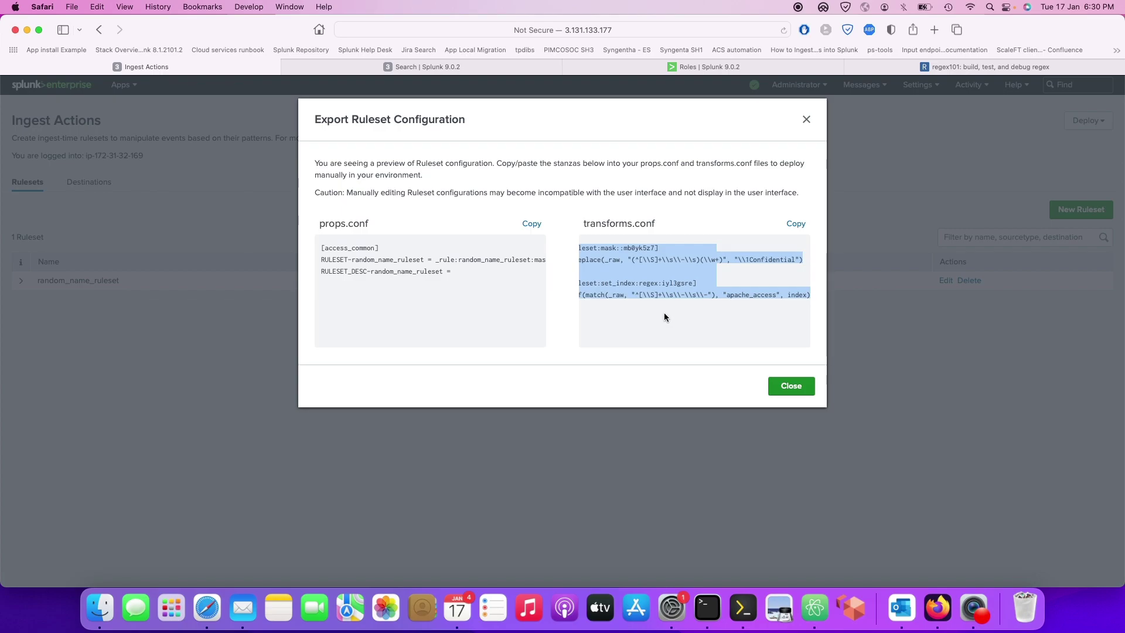
{"action": "left_click", "coordinate": [806, 120]}
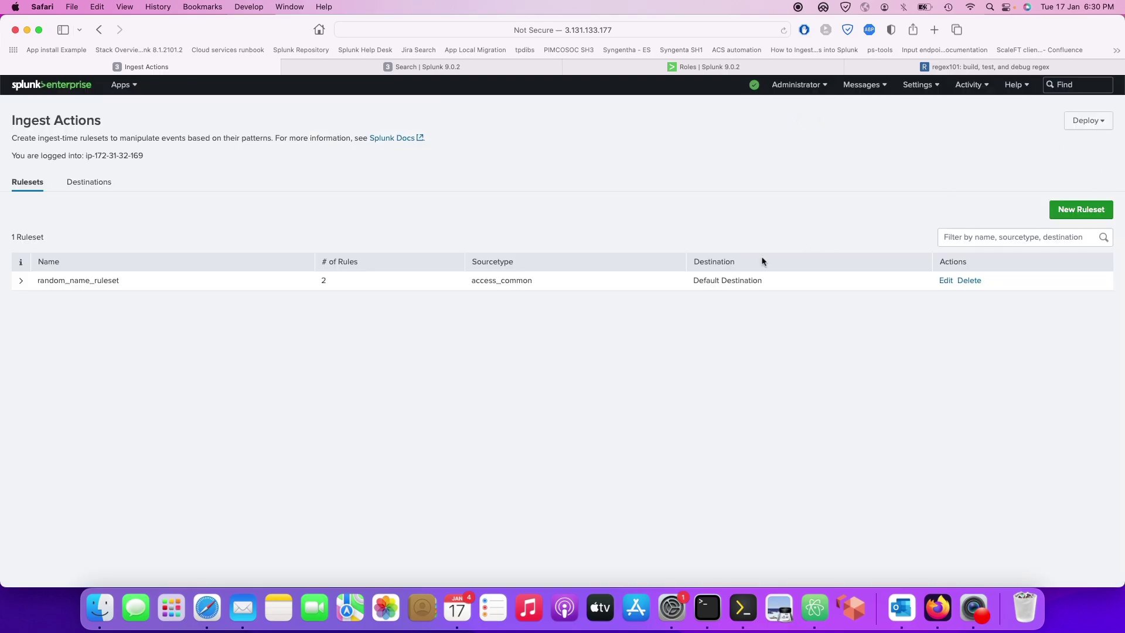
Rerun the index=apache search over the last 24 hours and examine the username field of the newest events against the current time.
{"action": "left_click", "coordinate": [429, 65]}
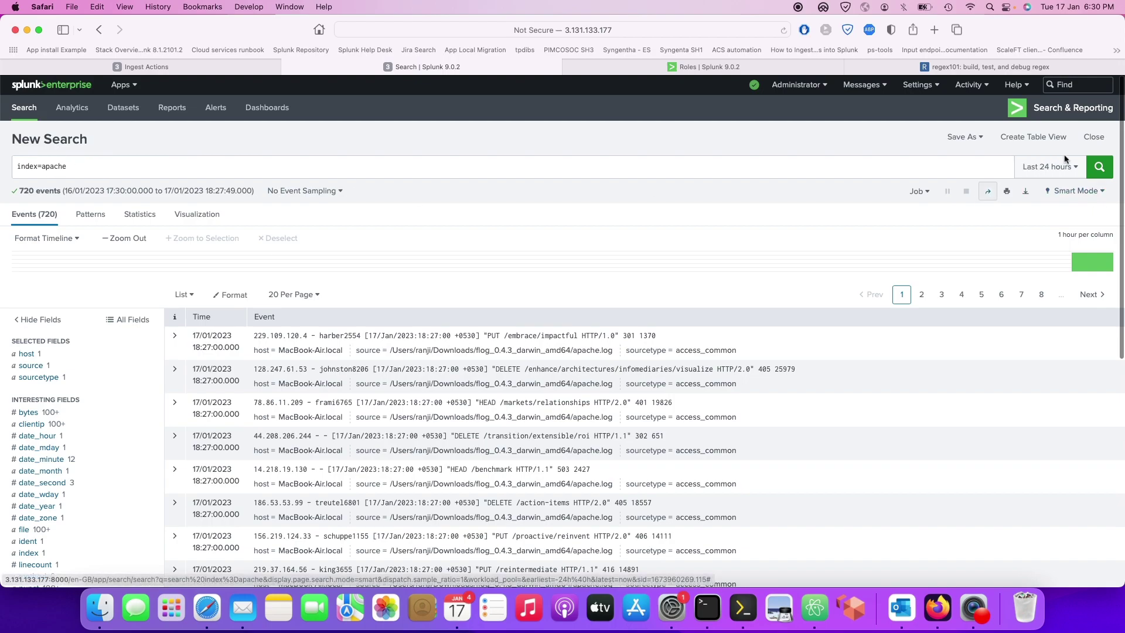
{"action": "left_click", "coordinate": [1077, 170]}
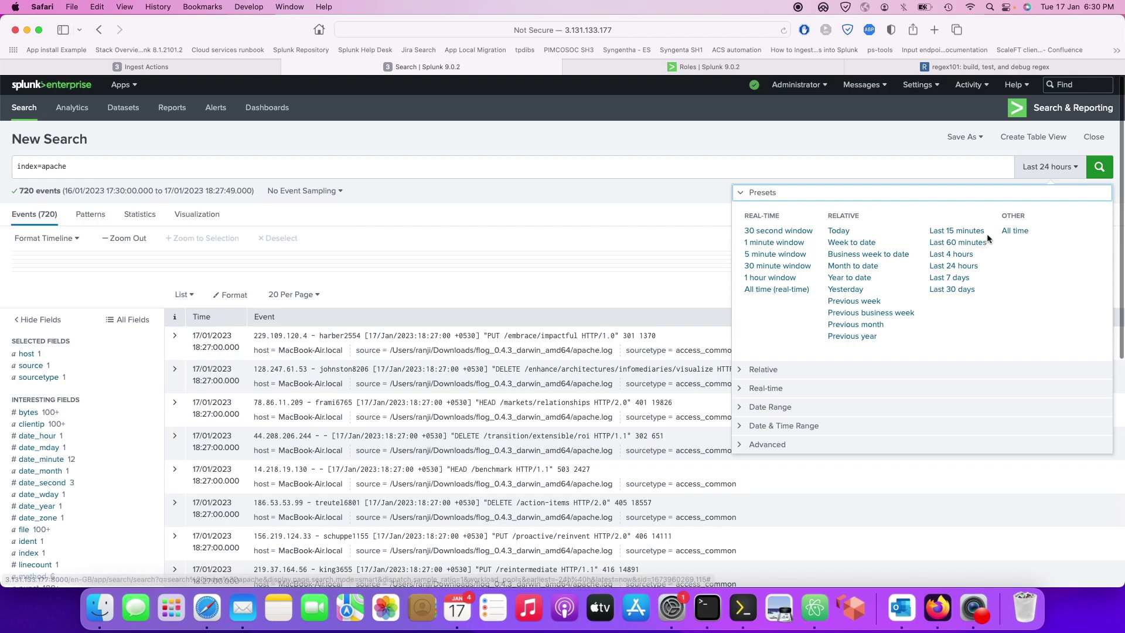
{"action": "left_click", "coordinate": [1086, 173]}
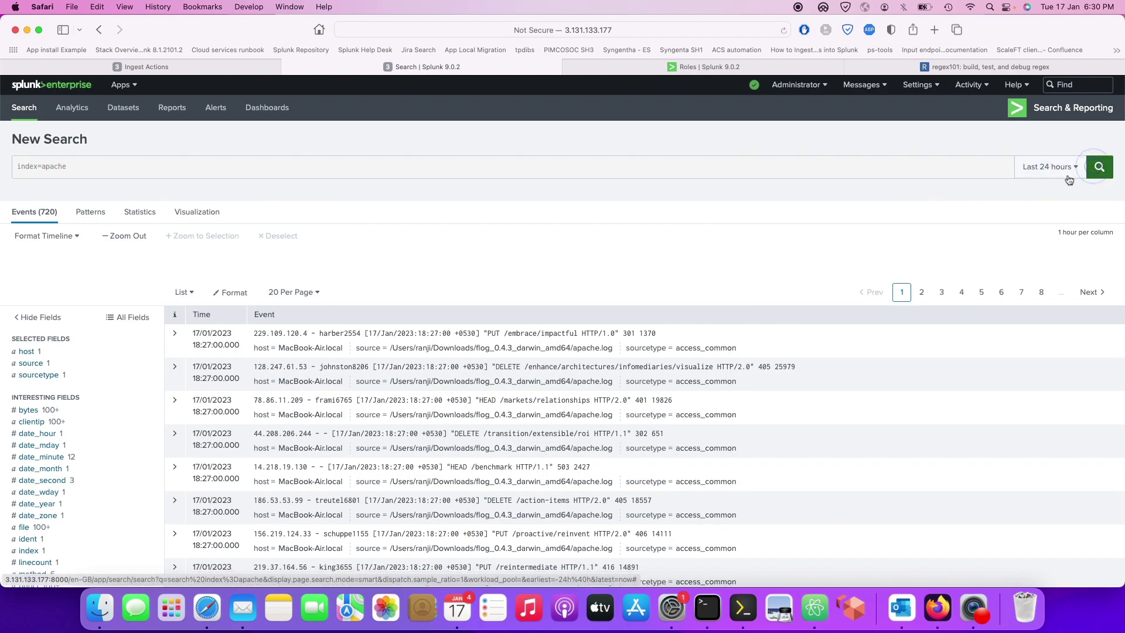
{"action": "left_click", "coordinate": [1075, 7]}
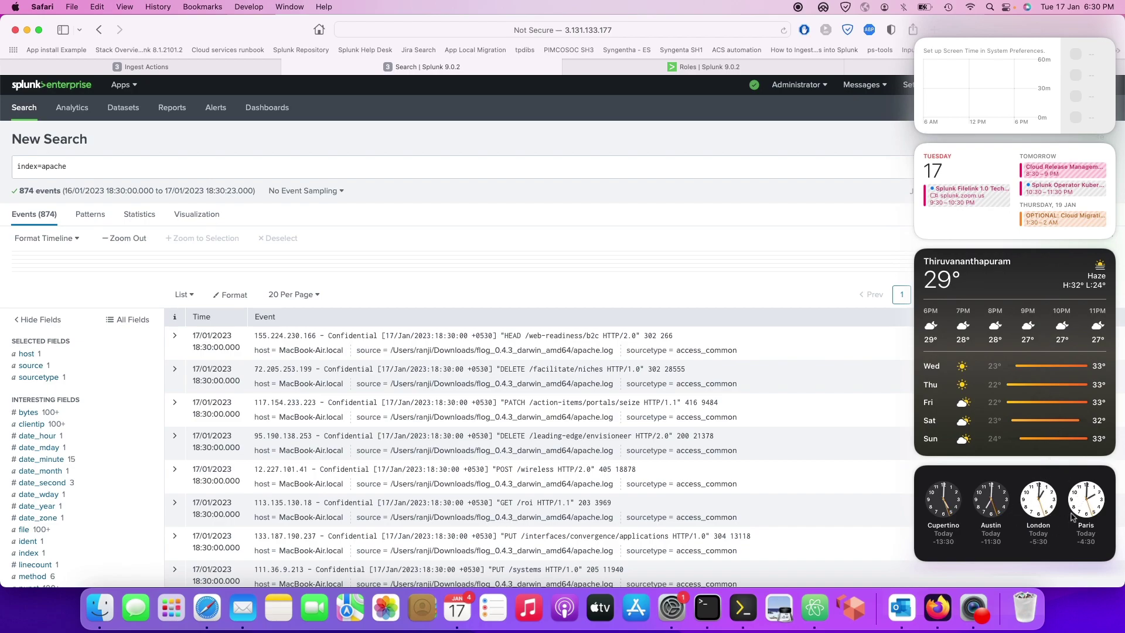
{"action": "left_click", "coordinate": [755, 196]}
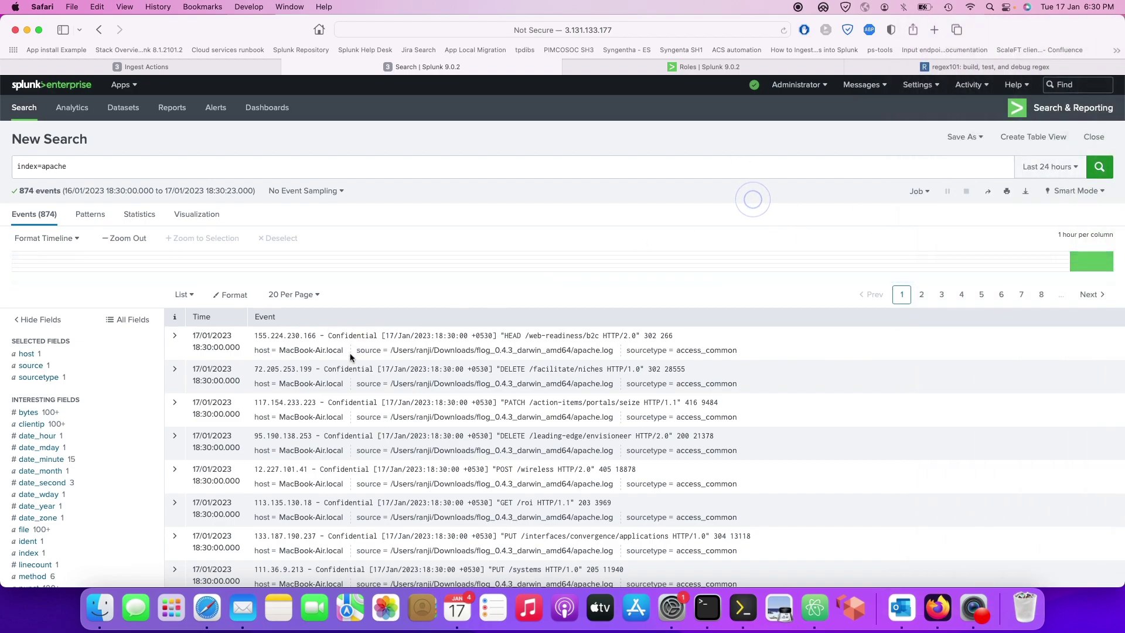
{"action": "scroll", "coordinate": [366, 370], "scroll_direction": "down", "scroll_amount": 5}
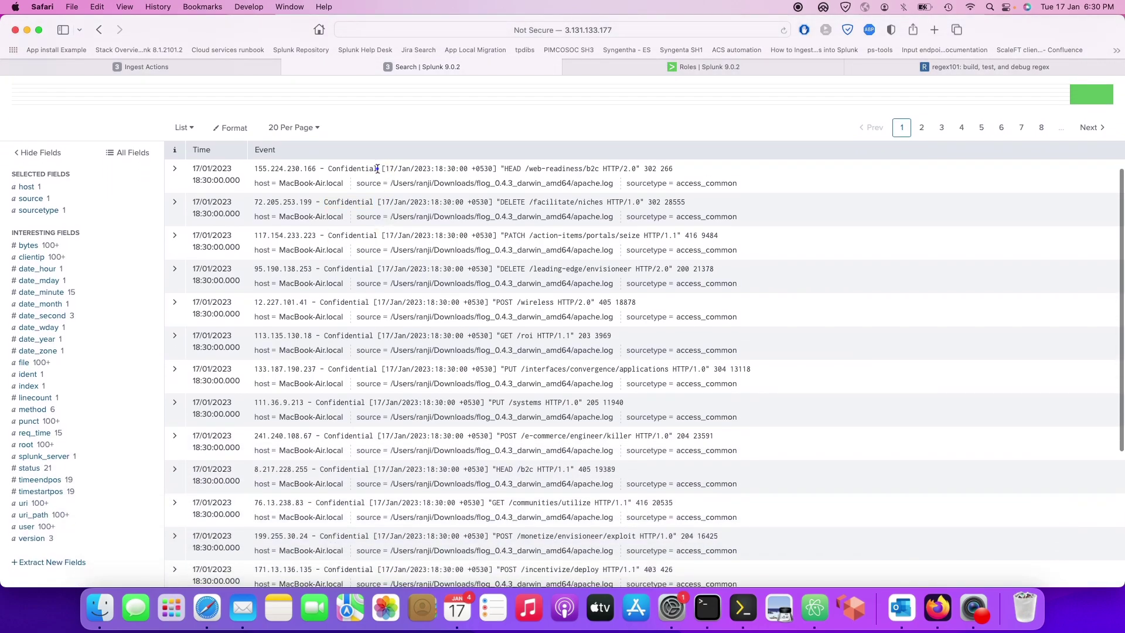
{"action": "left_click_drag", "start_coordinate": [377, 170], "coordinate": [329, 170]}
{"action": "left_click_drag", "start_coordinate": [378, 204], "coordinate": [324, 203]}
{"action": "scroll", "coordinate": [372, 293], "scroll_direction": "down", "scroll_amount": 8}
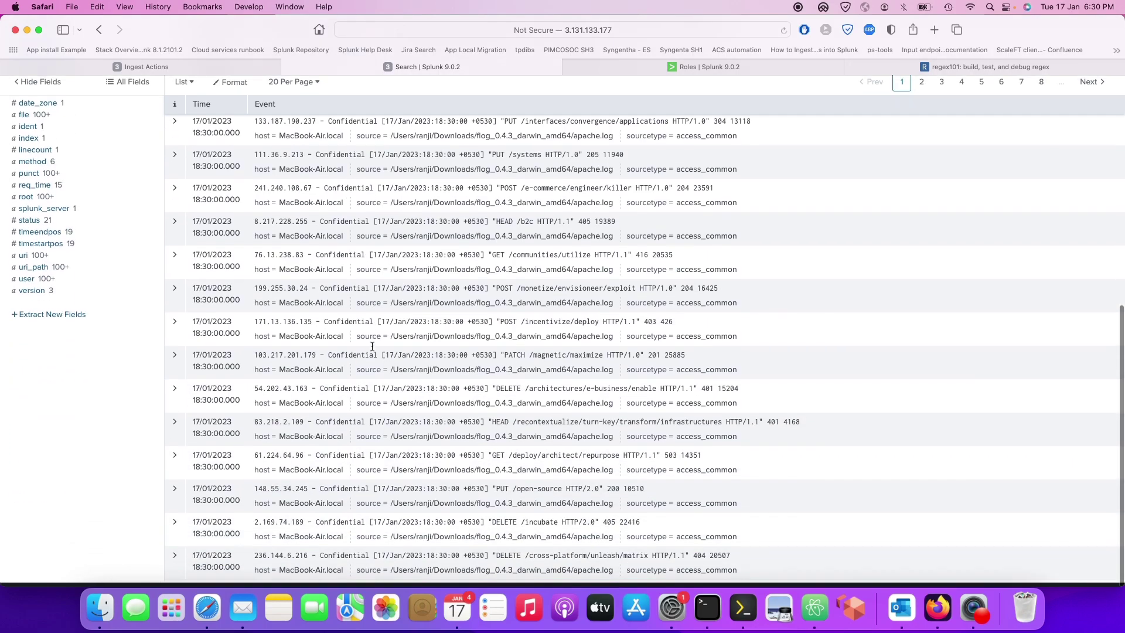
{"action": "scroll", "coordinate": [372, 346], "scroll_direction": "up", "scroll_amount": 10}
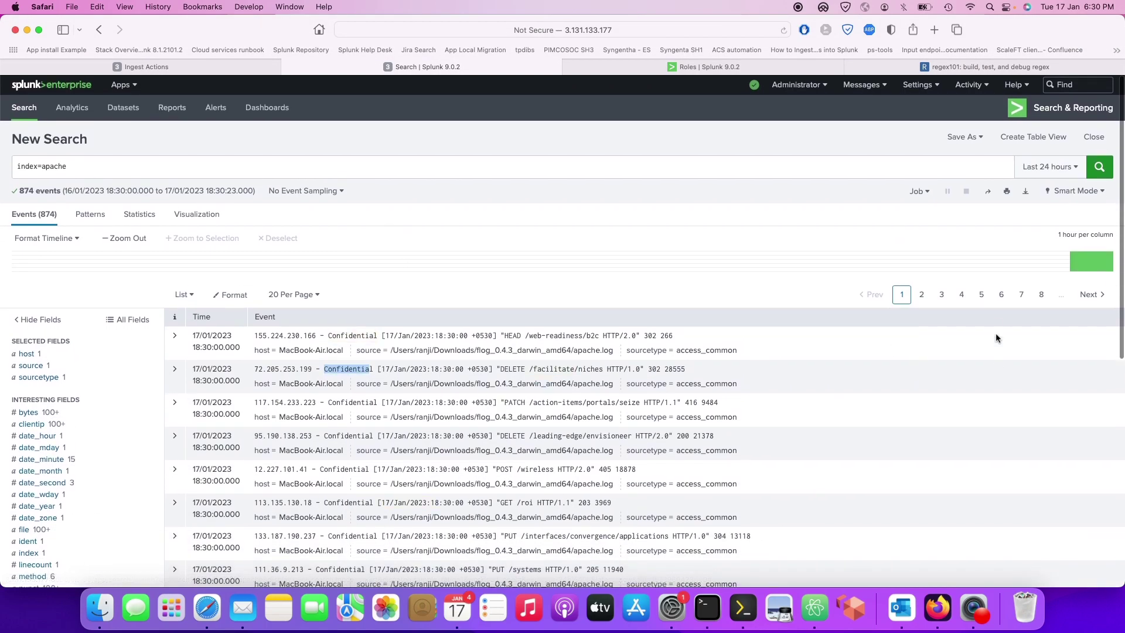
Inspect the usernames in the older events on page 6 of the apache results and return to the first page.
{"action": "left_click", "coordinate": [1002, 296]}
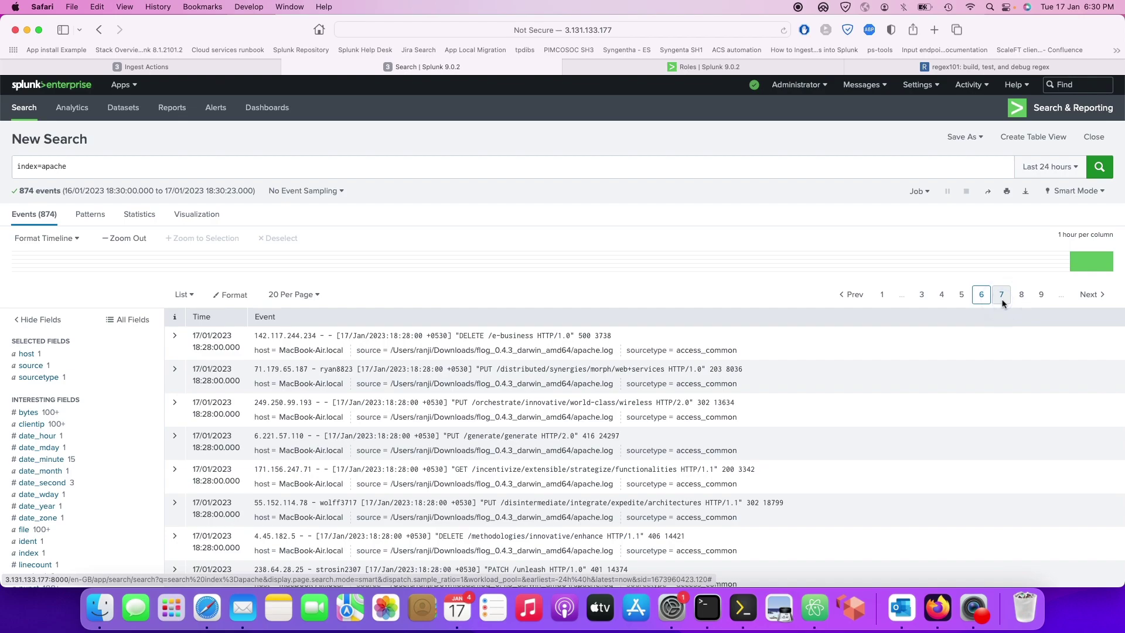
{"action": "left_click_drag", "start_coordinate": [320, 370], "coordinate": [354, 372]}
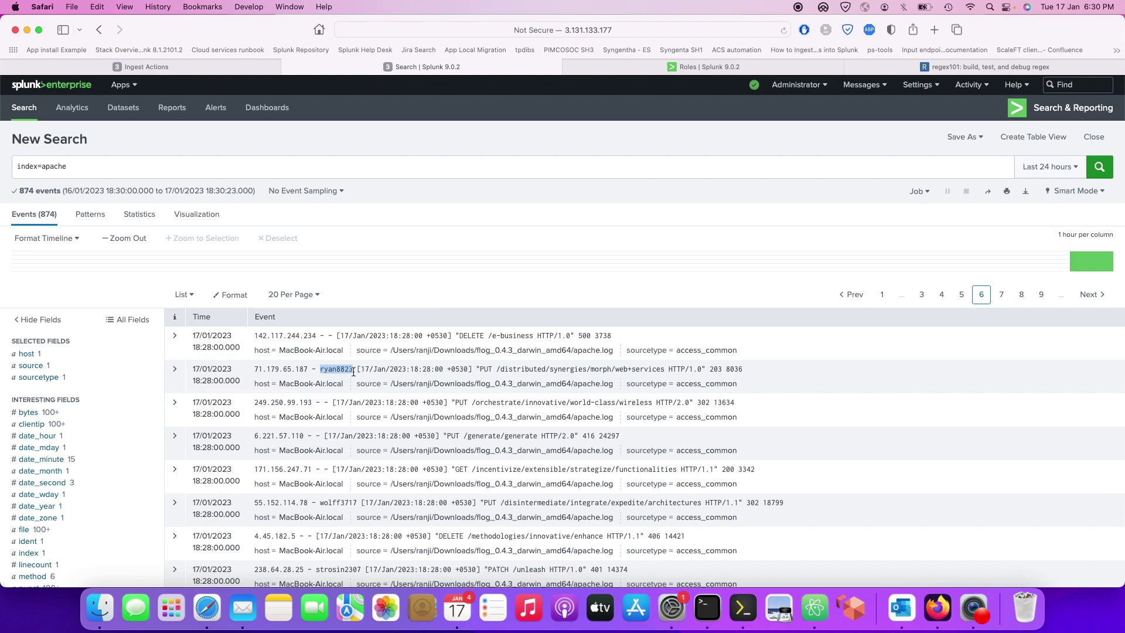
{"action": "left_click", "coordinate": [882, 294]}
Check the current time, refresh the index=apache search and examine the usernames across the first page of events.
{"action": "left_click", "coordinate": [1073, 7]}
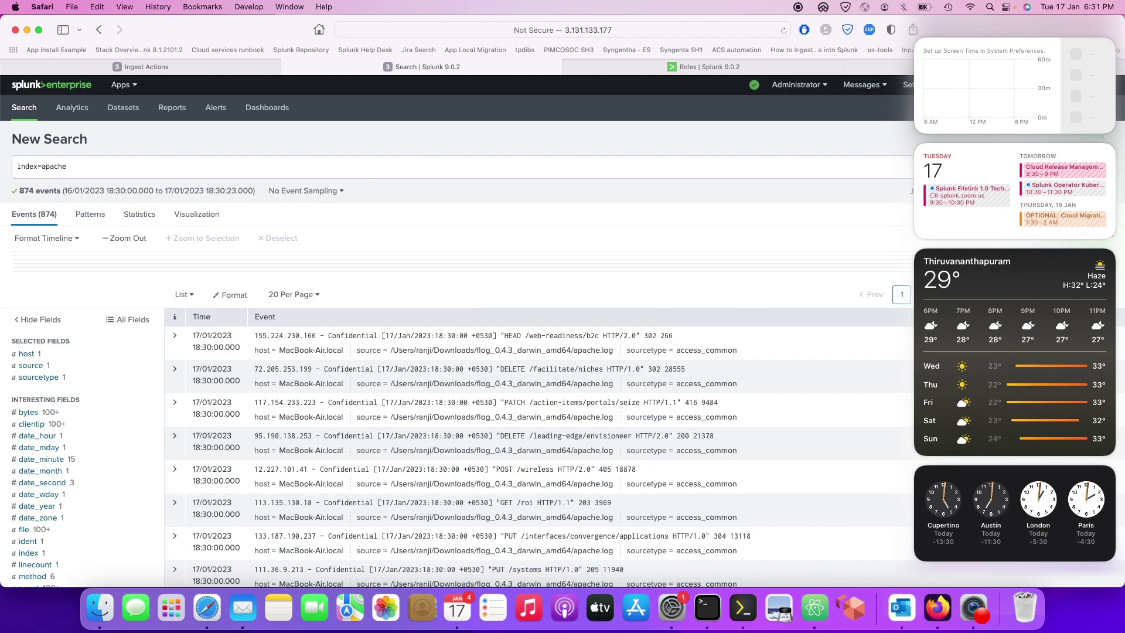
{"action": "left_click", "coordinate": [763, 128]}
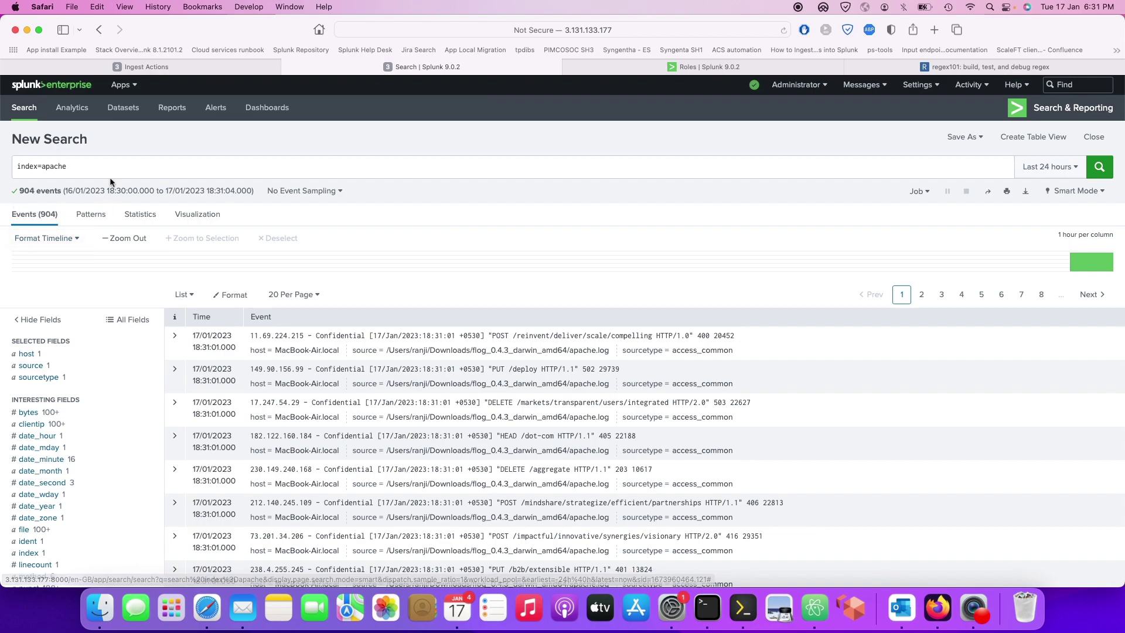
{"action": "scroll", "coordinate": [363, 528], "scroll_direction": "down", "scroll_amount": 3}
{"action": "scroll", "coordinate": [363, 534], "scroll_direction": "down", "scroll_amount": 5}
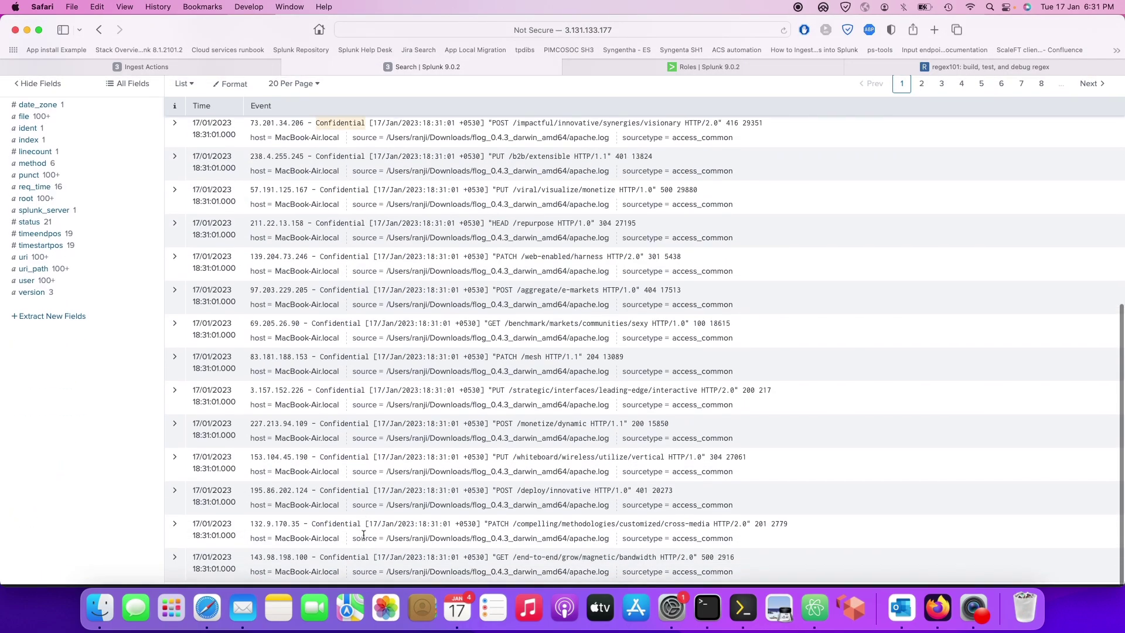
{"action": "scroll", "coordinate": [363, 534], "scroll_direction": "up", "scroll_amount": 8}
Search index=apache_access and examine the username position in the returned events.
{"action": "left_click", "coordinate": [76, 168]}
{"action": "type", "text": "_access"}
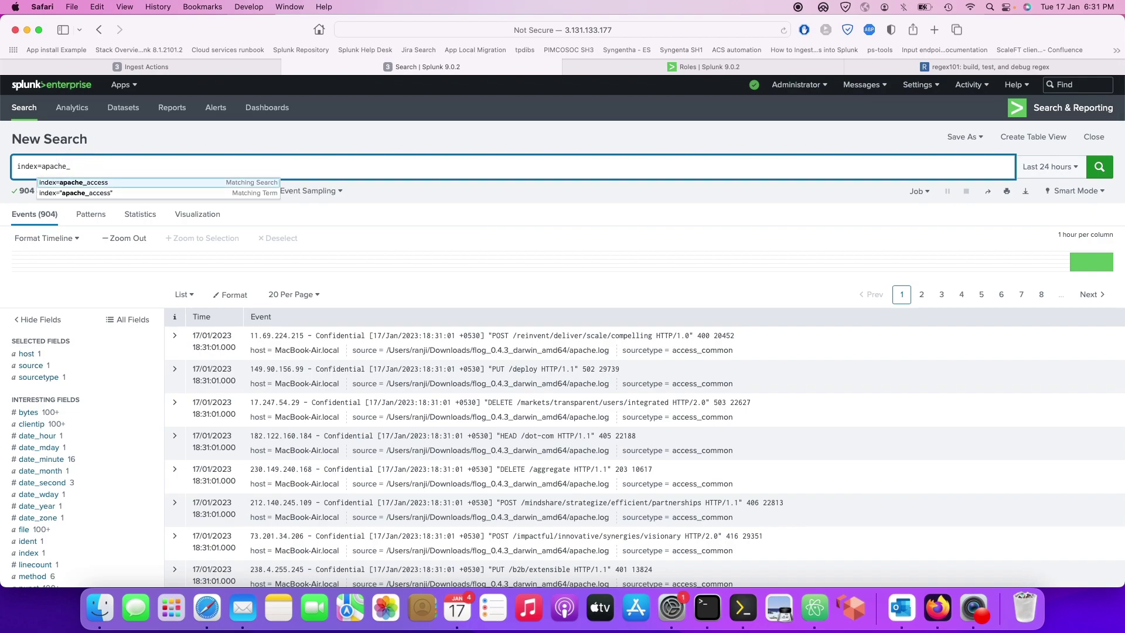
{"action": "key", "text": "Return"}
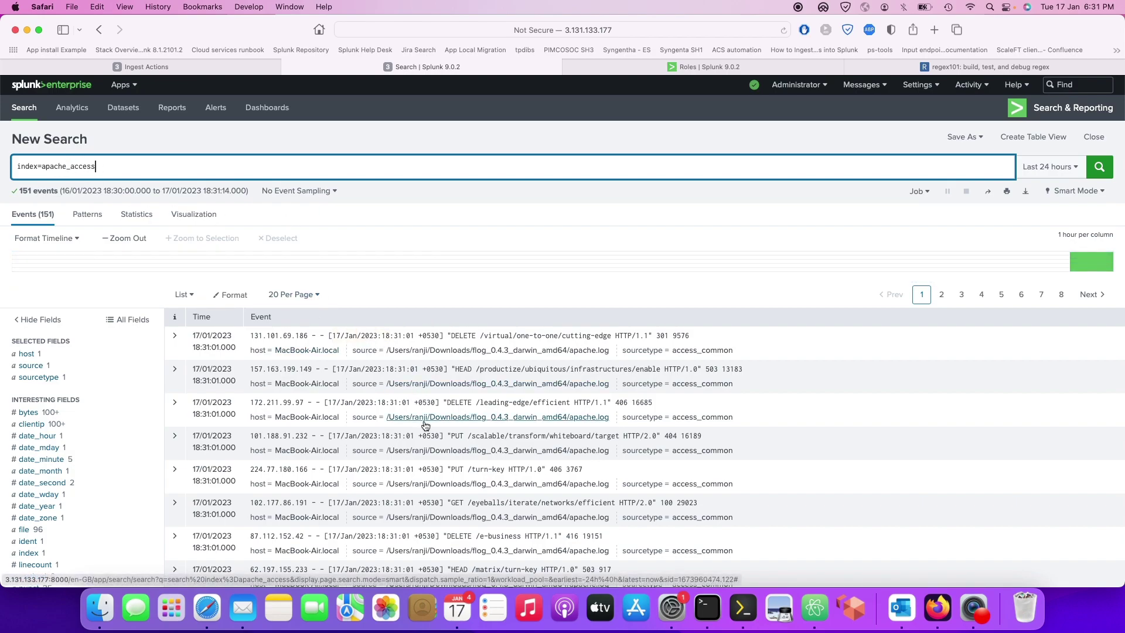
{"action": "scroll", "coordinate": [425, 426], "scroll_direction": "down", "scroll_amount": 5}
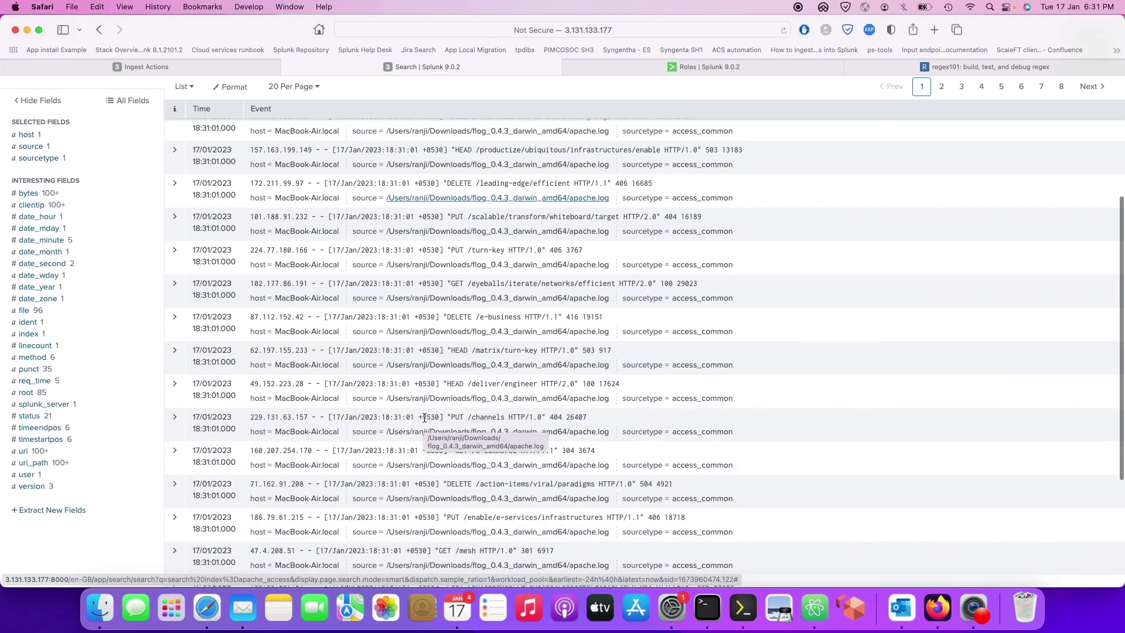
{"action": "scroll", "coordinate": [410, 352], "scroll_direction": "up", "scroll_amount": 5}
Review the S3 bucket, endpoint and authentication fields of a new Ingest Actions destination and cancel without creating it.
{"action": "left_click", "coordinate": [191, 67]}
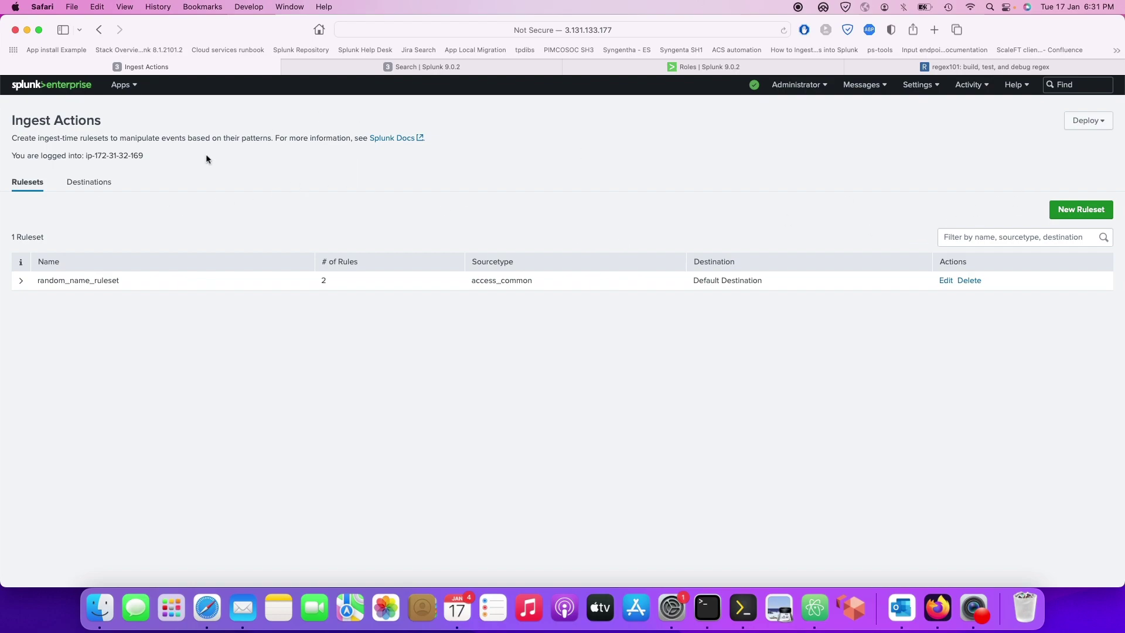
{"action": "left_click", "coordinate": [85, 185]}
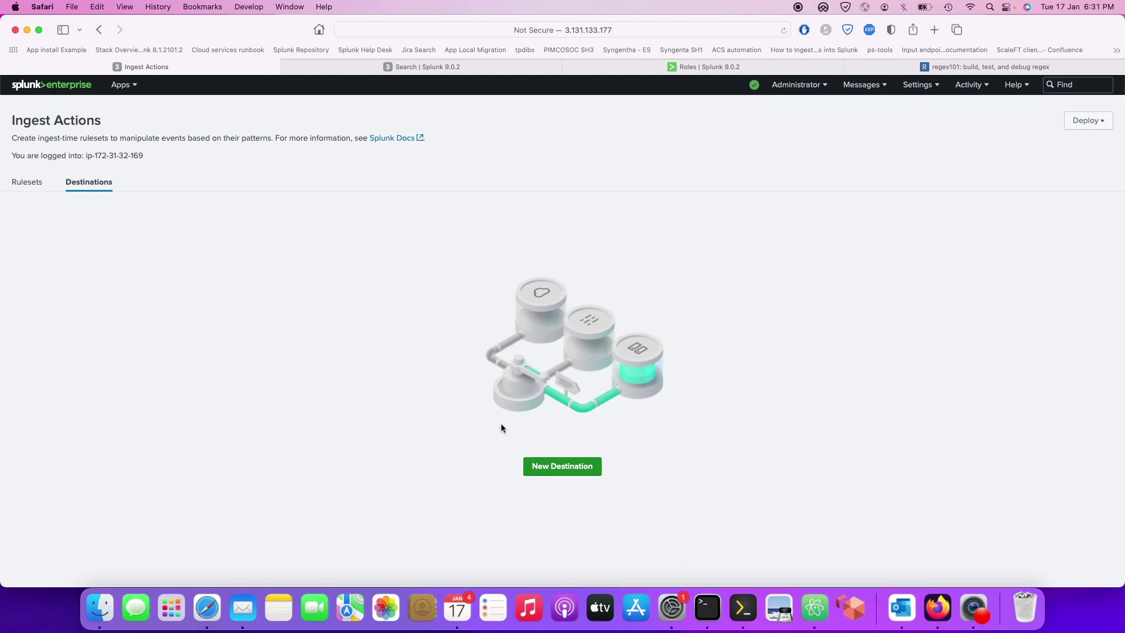
{"action": "left_click", "coordinate": [548, 468]}
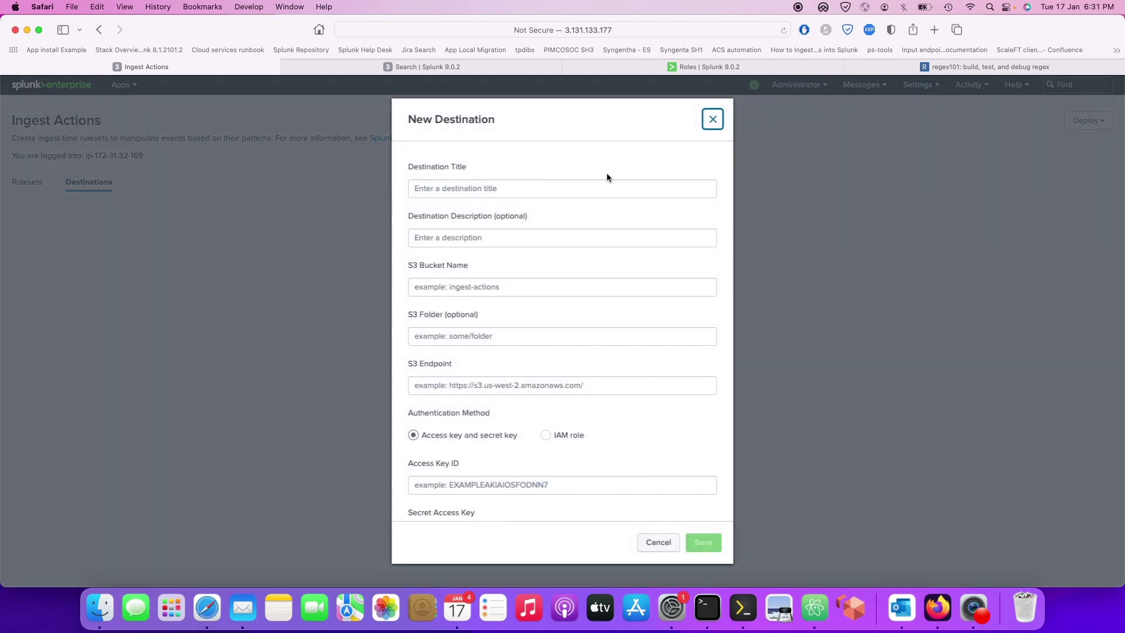
{"action": "scroll", "coordinate": [461, 406], "scroll_direction": "down", "scroll_amount": 2}
{"action": "scroll", "coordinate": [461, 405], "scroll_direction": "down", "scroll_amount": 5}
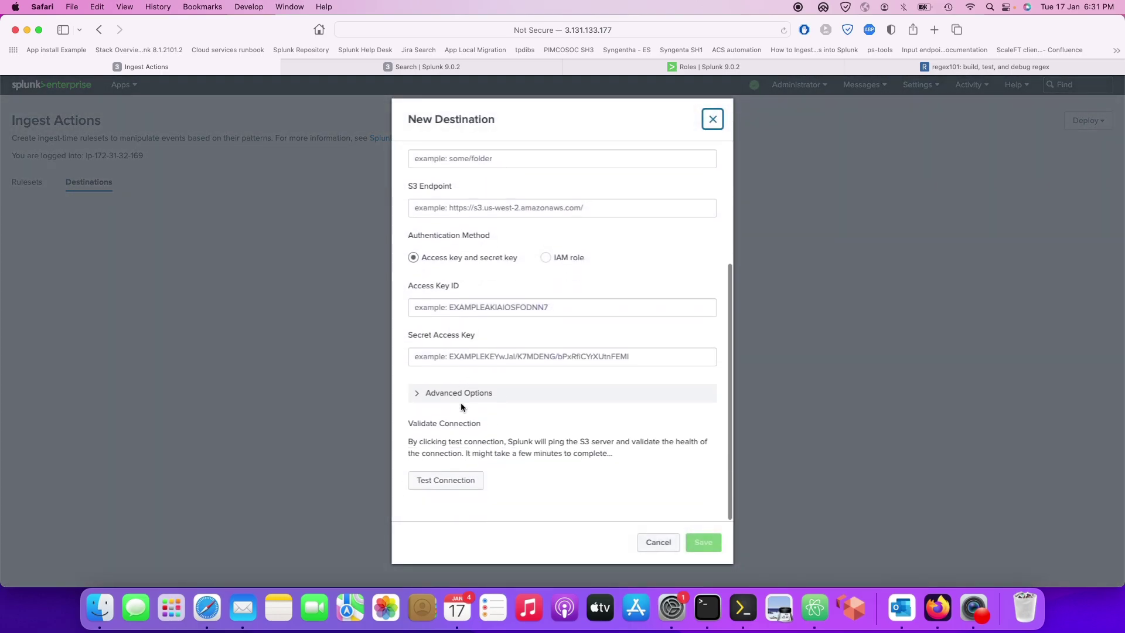
{"action": "left_click", "coordinate": [458, 212]}
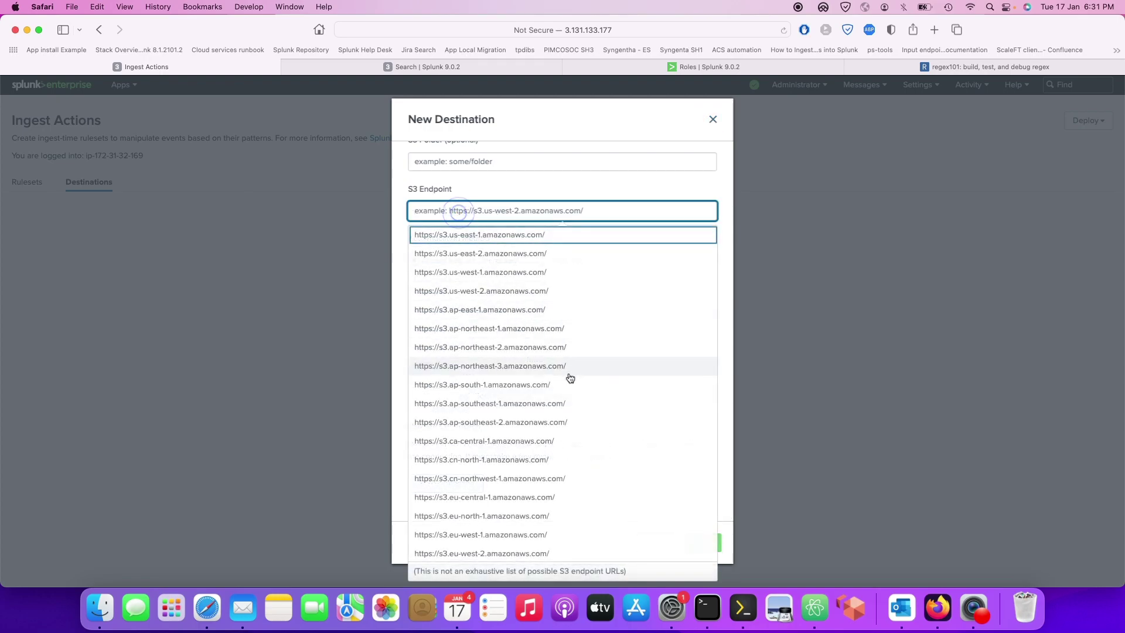
{"action": "left_click", "coordinate": [529, 181]}
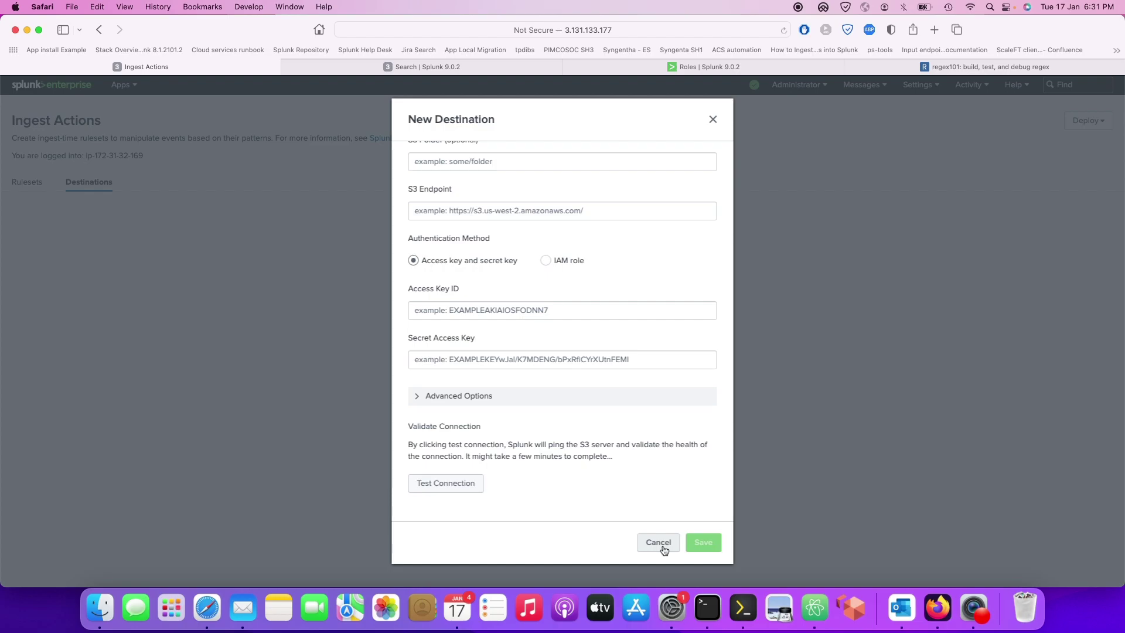
{"action": "scroll", "coordinate": [622, 404], "scroll_direction": "up", "scroll_amount": 5}
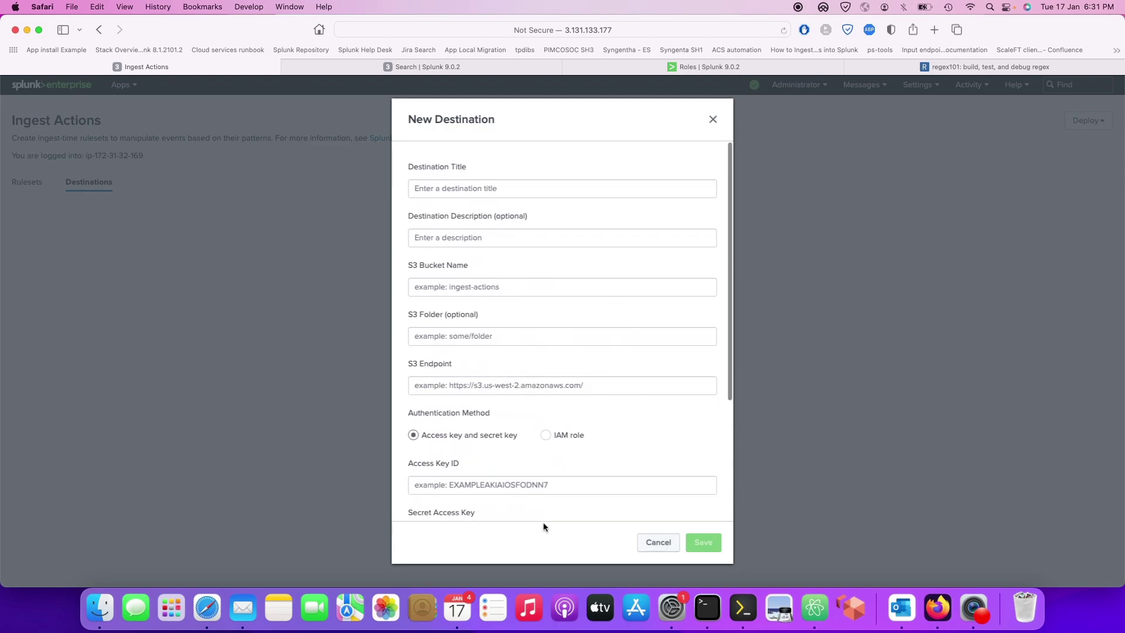
{"action": "left_click", "coordinate": [656, 540]}
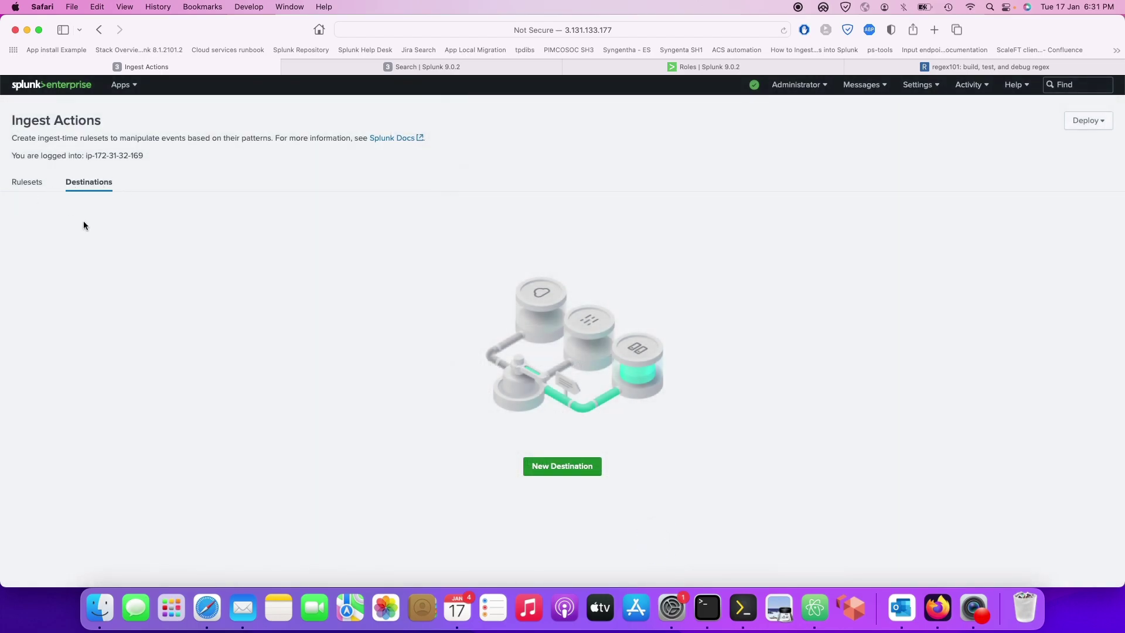
Open random_name_ruleset for editing and add a Route to Destination rule after the Set Index rule.
{"action": "left_click", "coordinate": [29, 181]}
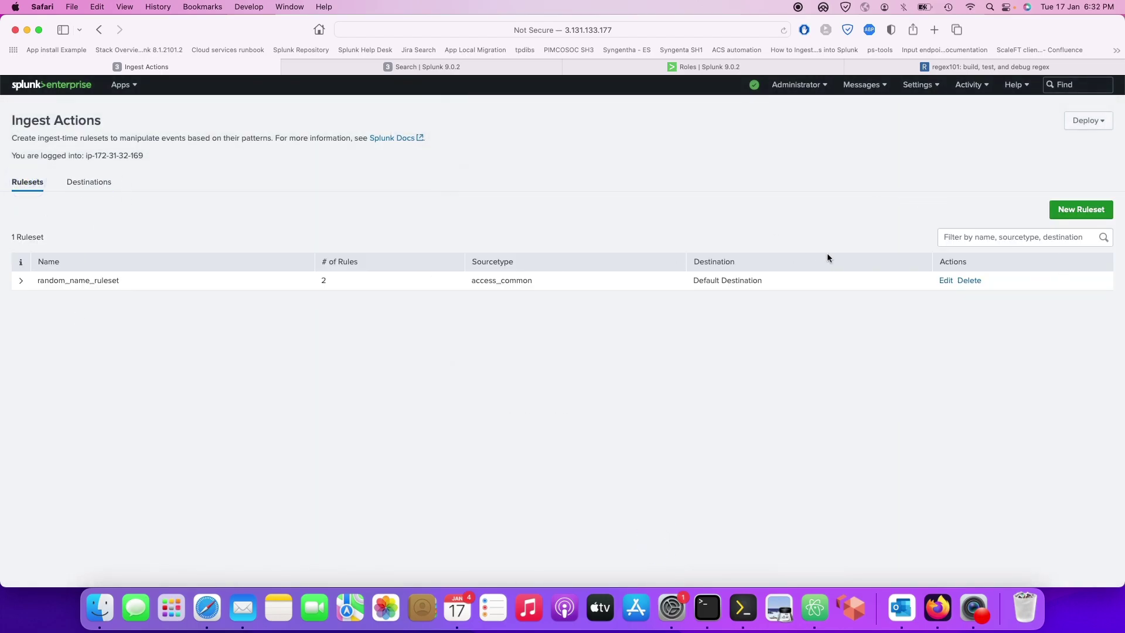
{"action": "left_click", "coordinate": [945, 281]}
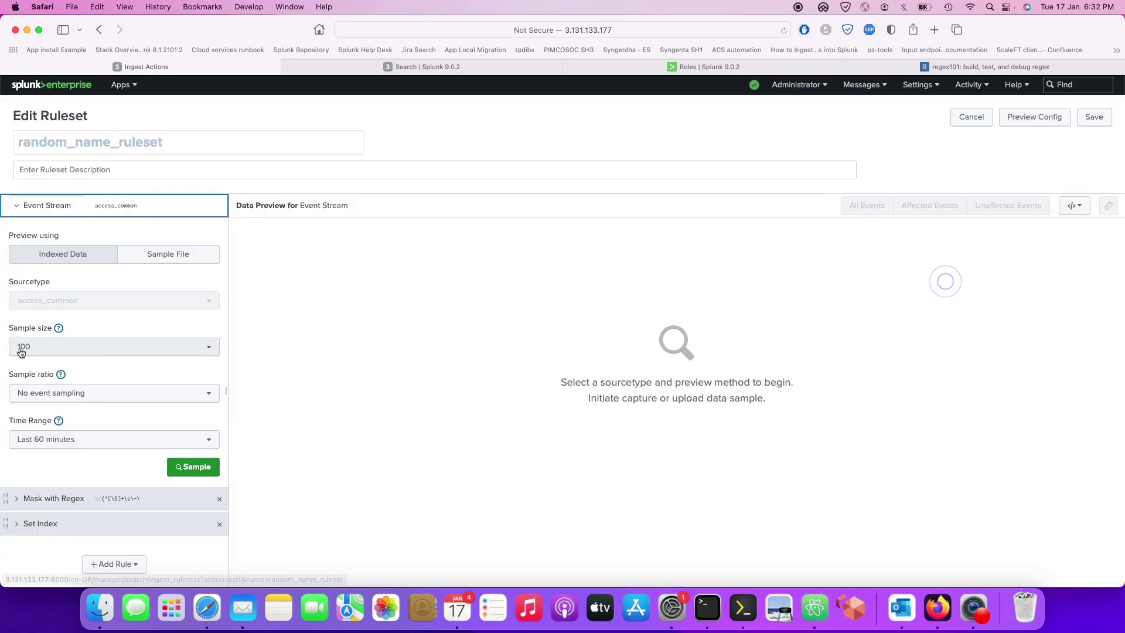
{"action": "scroll", "coordinate": [182, 577], "scroll_direction": "down", "scroll_amount": 1}
{"action": "left_click", "coordinate": [130, 536]}
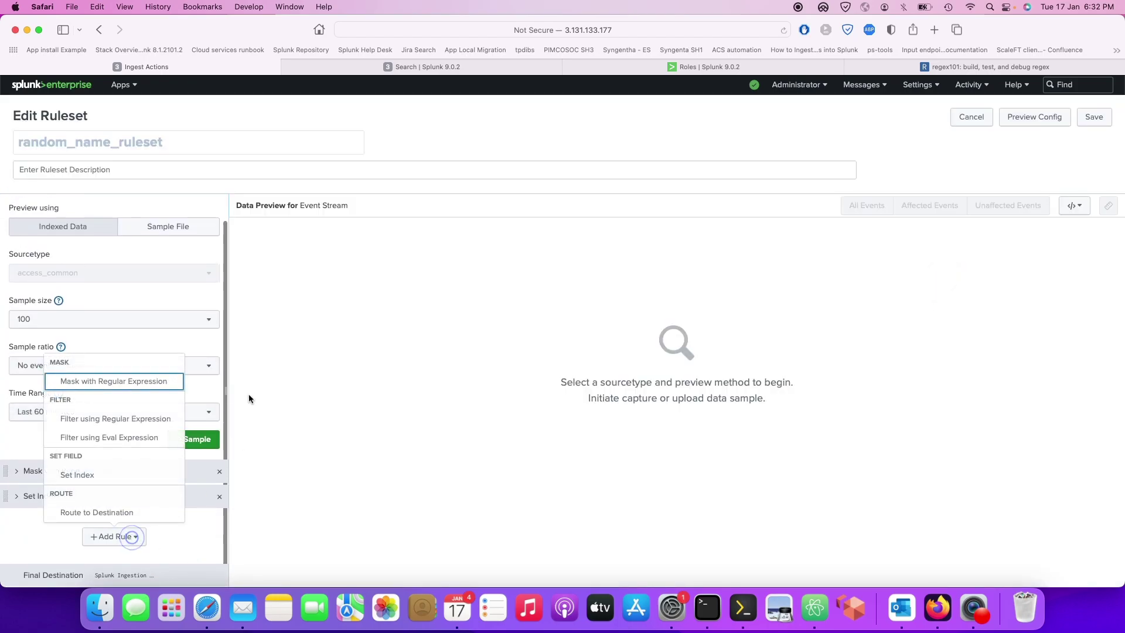
{"action": "left_click", "coordinate": [100, 516]}
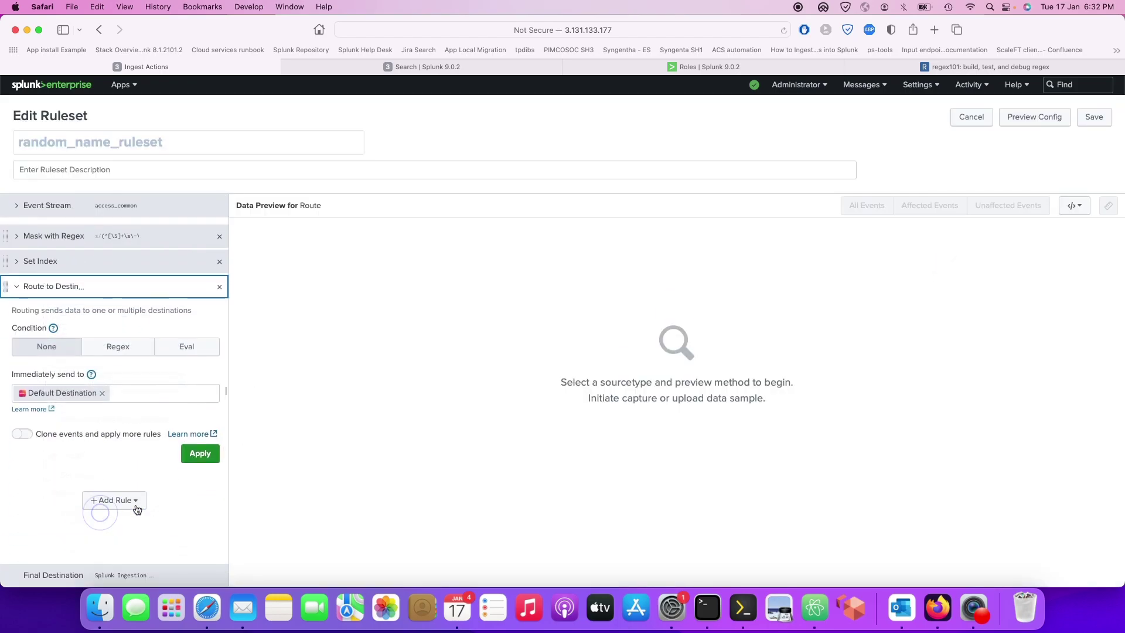
Remove Default Destination from the route rule, set its condition to Regex and review the available destinations.
{"action": "left_click", "coordinate": [102, 387]}
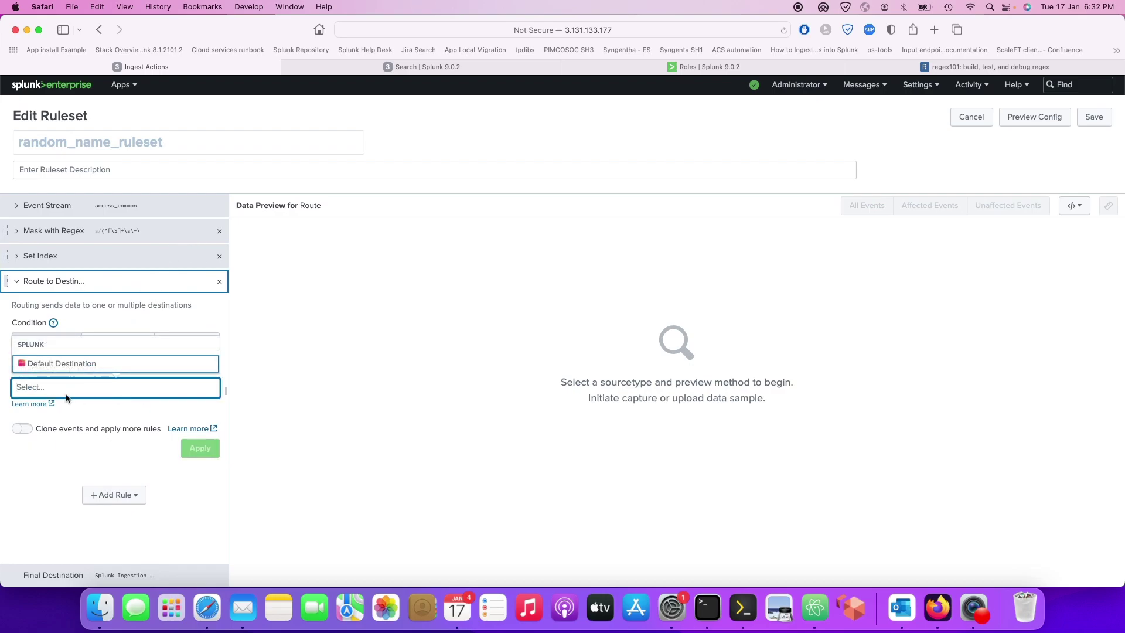
{"action": "left_click", "coordinate": [94, 423]}
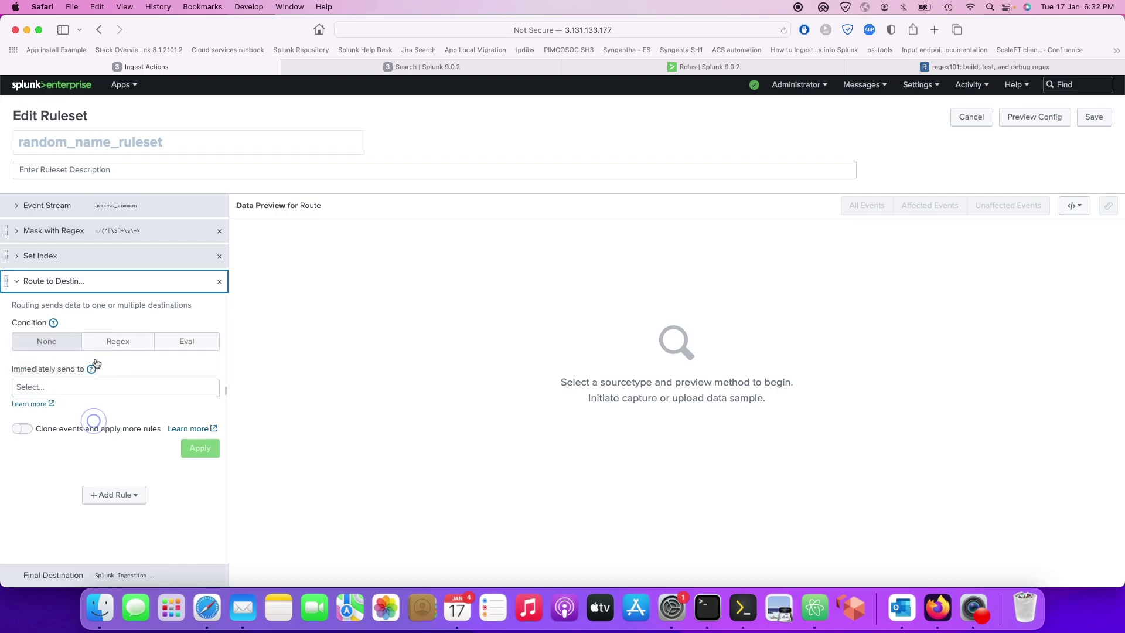
{"action": "left_click", "coordinate": [130, 343]}
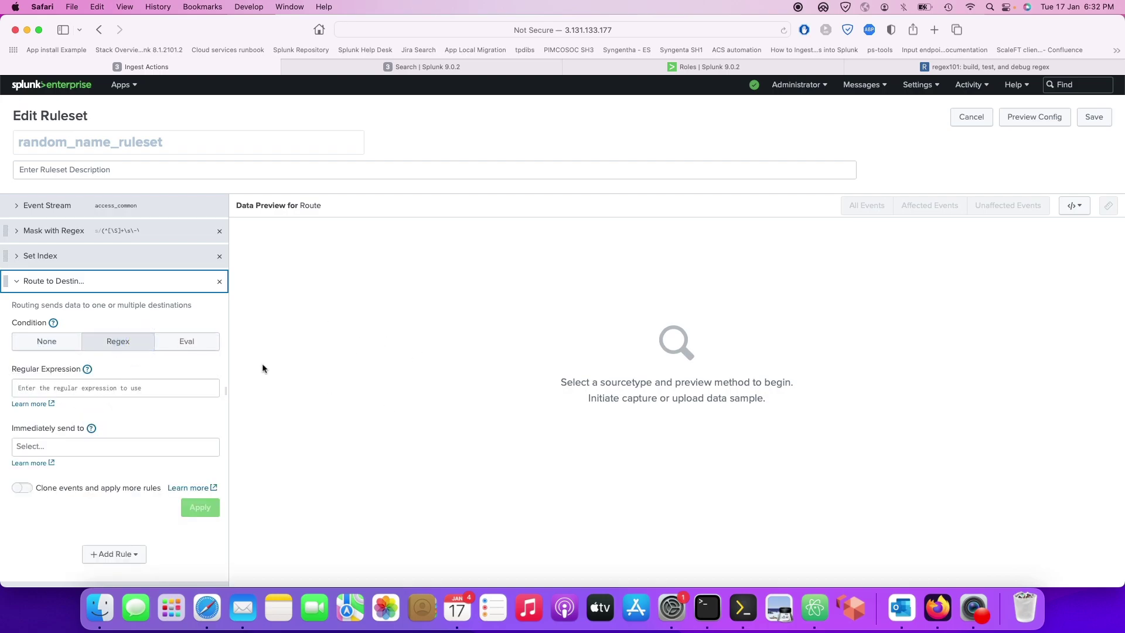
{"action": "left_click", "coordinate": [71, 445]}
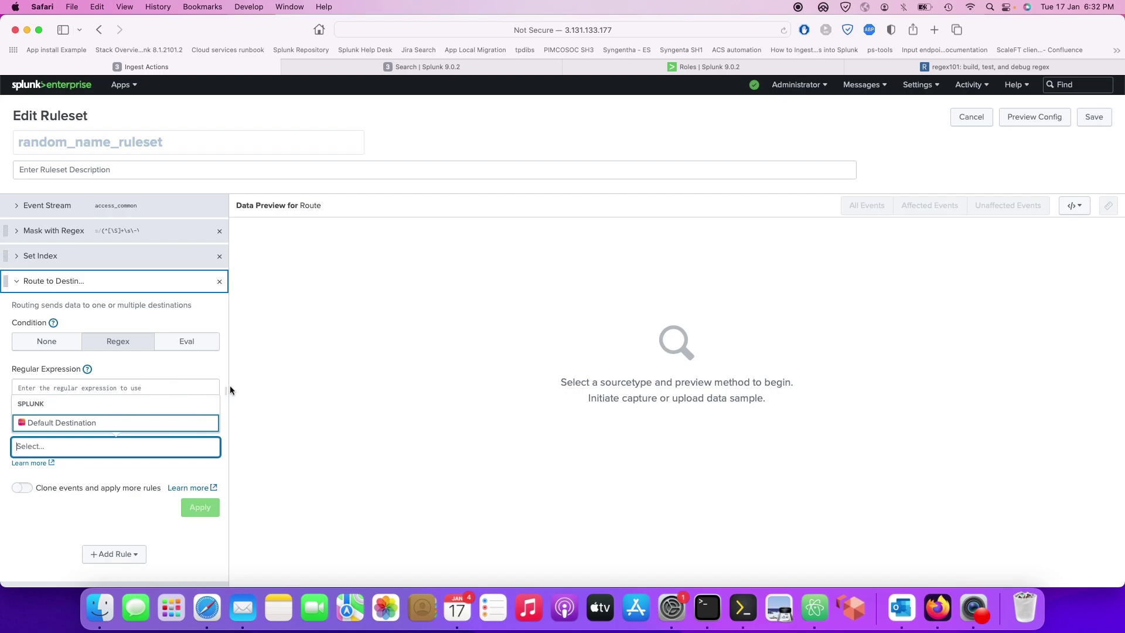
{"action": "left_click", "coordinate": [64, 515]}
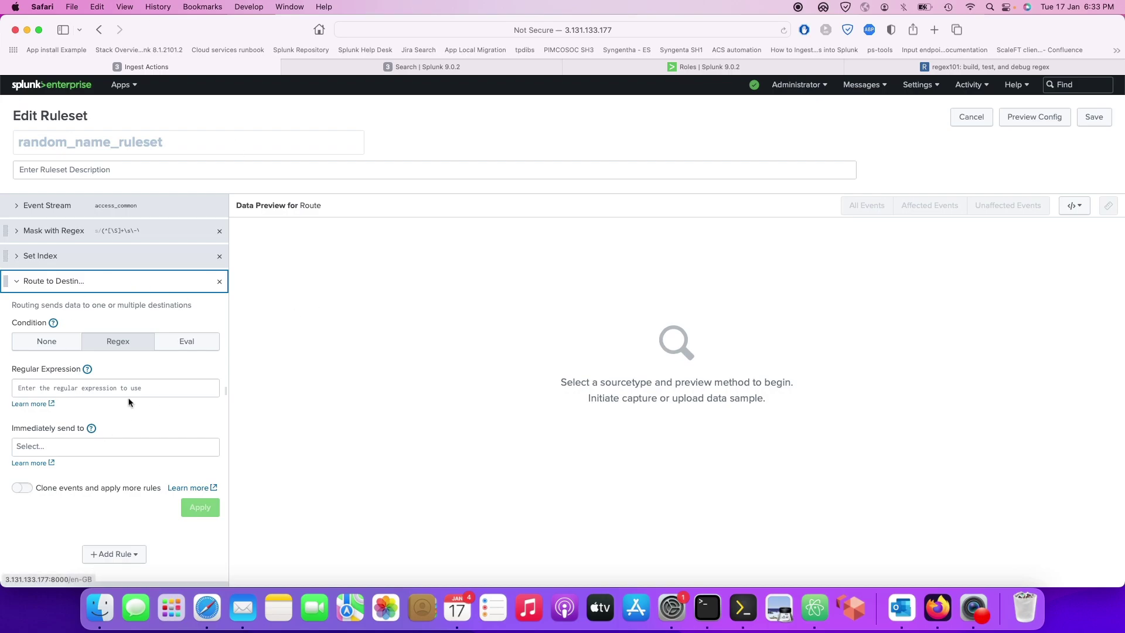
{"action": "scroll", "coordinate": [88, 413], "scroll_direction": "down", "scroll_amount": 1}
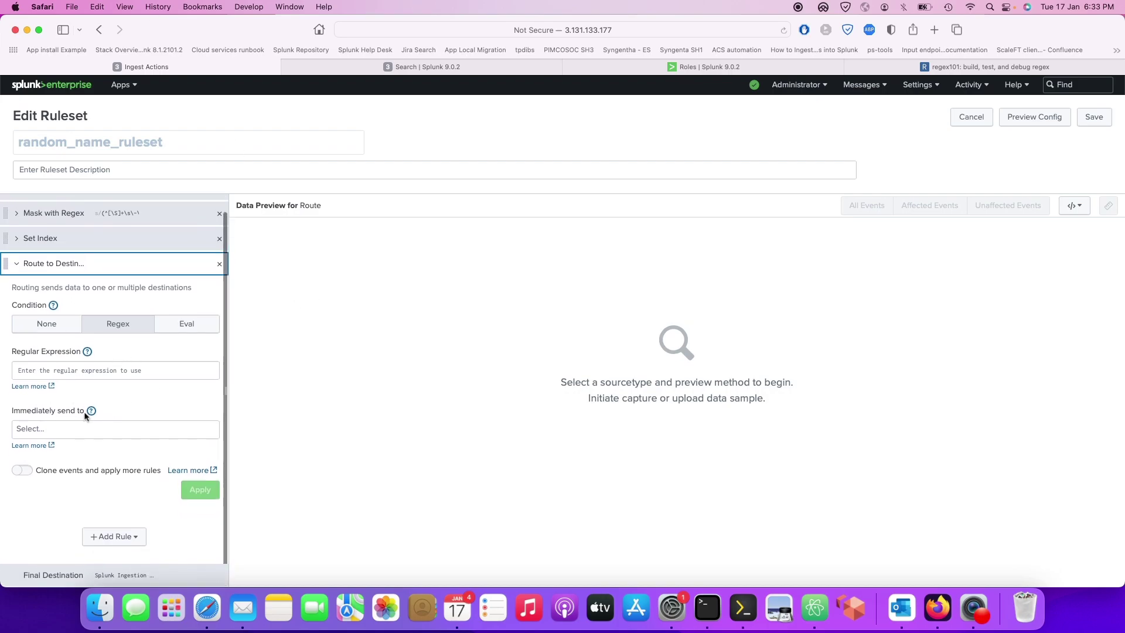
{"action": "scroll", "coordinate": [107, 365], "scroll_direction": "up", "scroll_amount": 1}
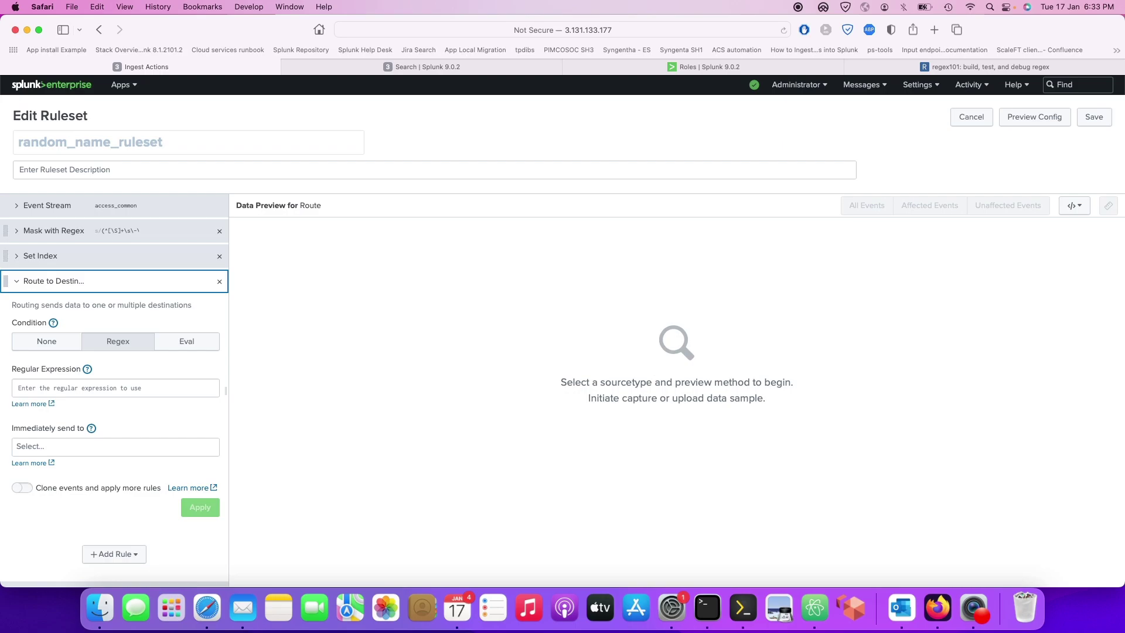
Search the web for "flog logging generator" in a new browser tab and open the flog GitHub repository.
{"action": "left_click", "coordinate": [435, 76]}
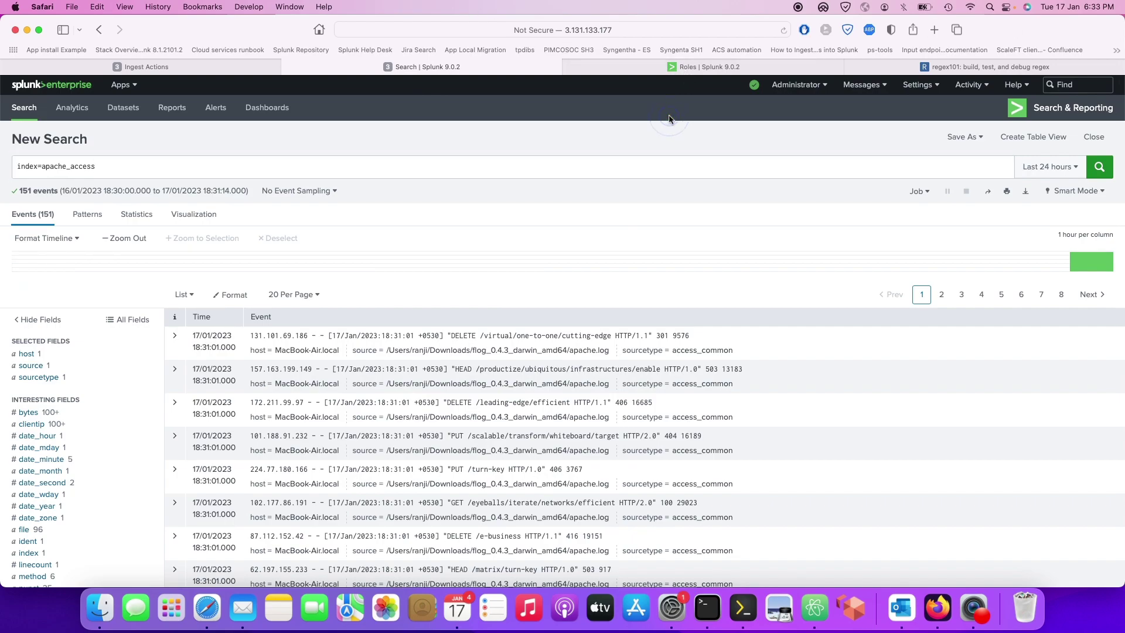
{"action": "key", "text": "super+t"}
{"action": "type", "text": "flog"}
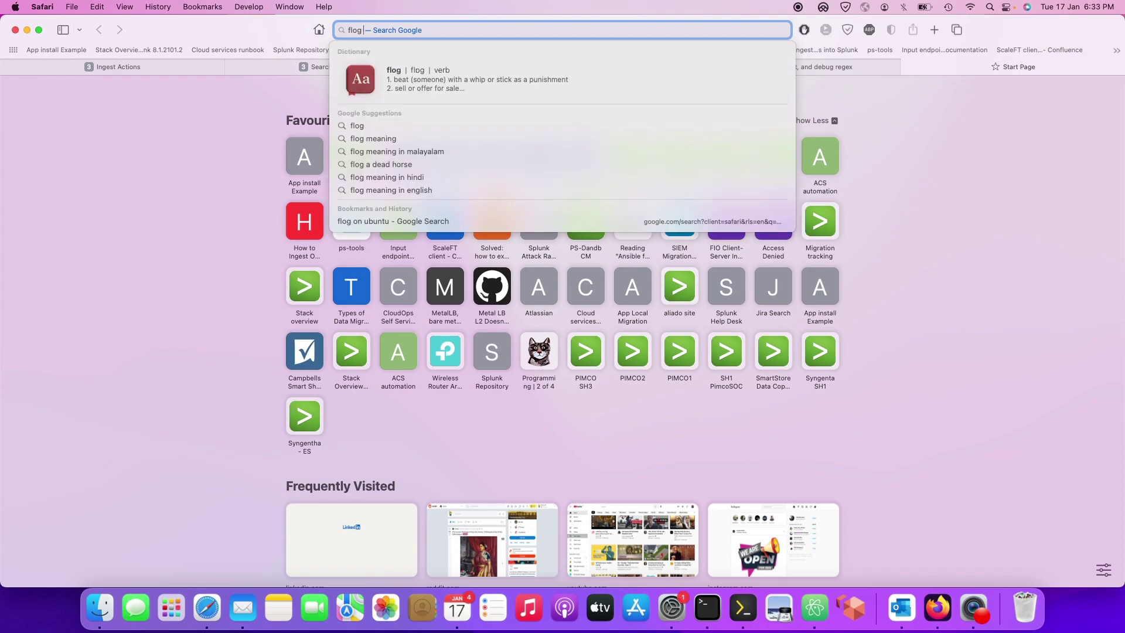
{"action": "type", "text": " logging generatopr"}
{"action": "key", "text": "Return"}
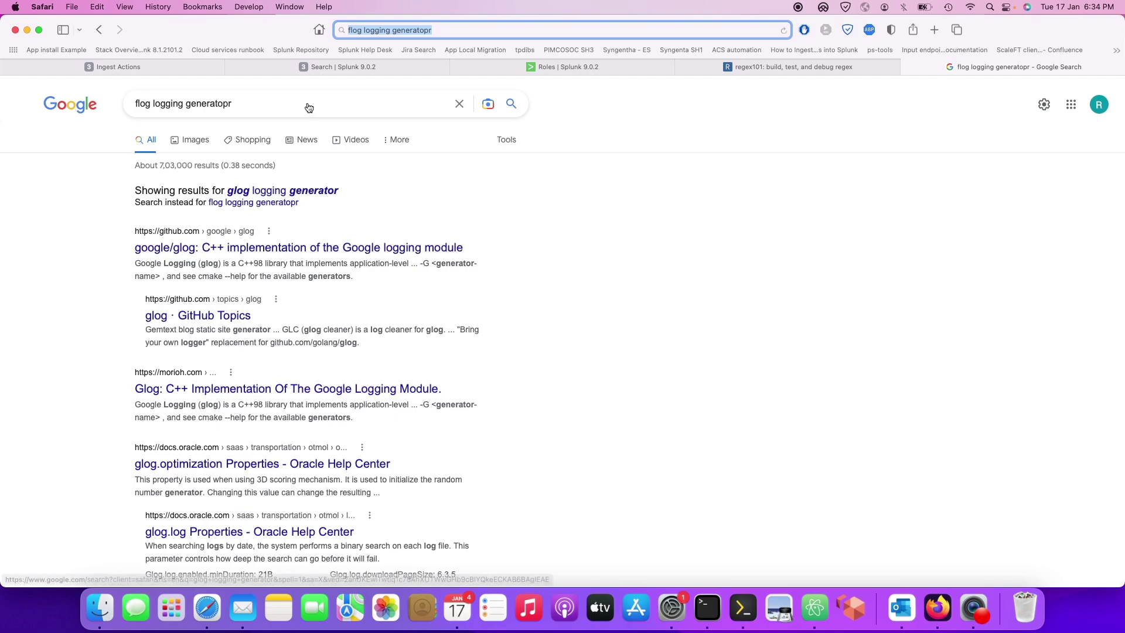
{"action": "left_click", "coordinate": [265, 106]}
{"action": "key", "text": "BackSpace"}
{"action": "key", "text": "BackSpace"}
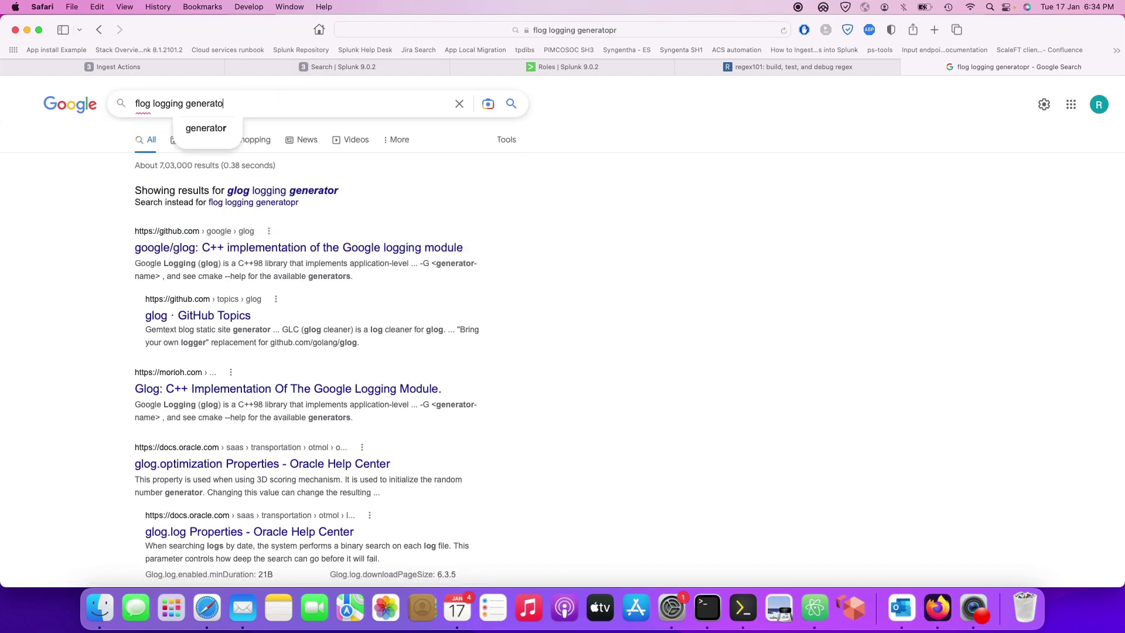
{"action": "type", "text": "r"}
{"action": "key", "text": "Return"}
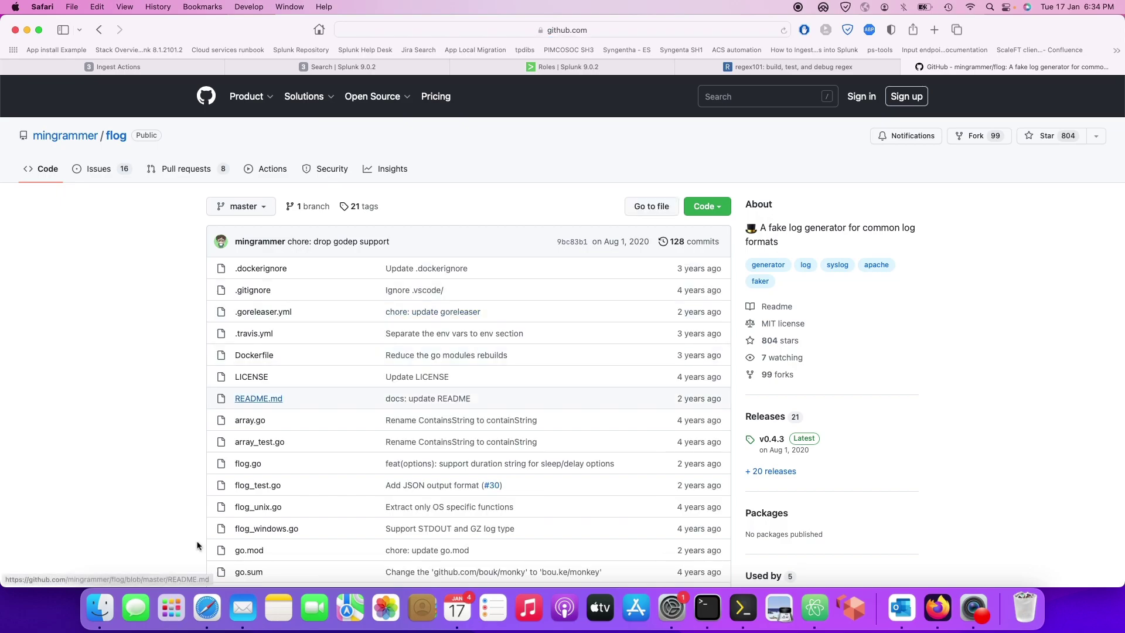
Examine the flog README's usage options and example commands, highlighting "flog -t gz -o log.gz -n 3000 -d 10s".
{"action": "scroll", "coordinate": [229, 468], "scroll_direction": "down", "scroll_amount": 10}
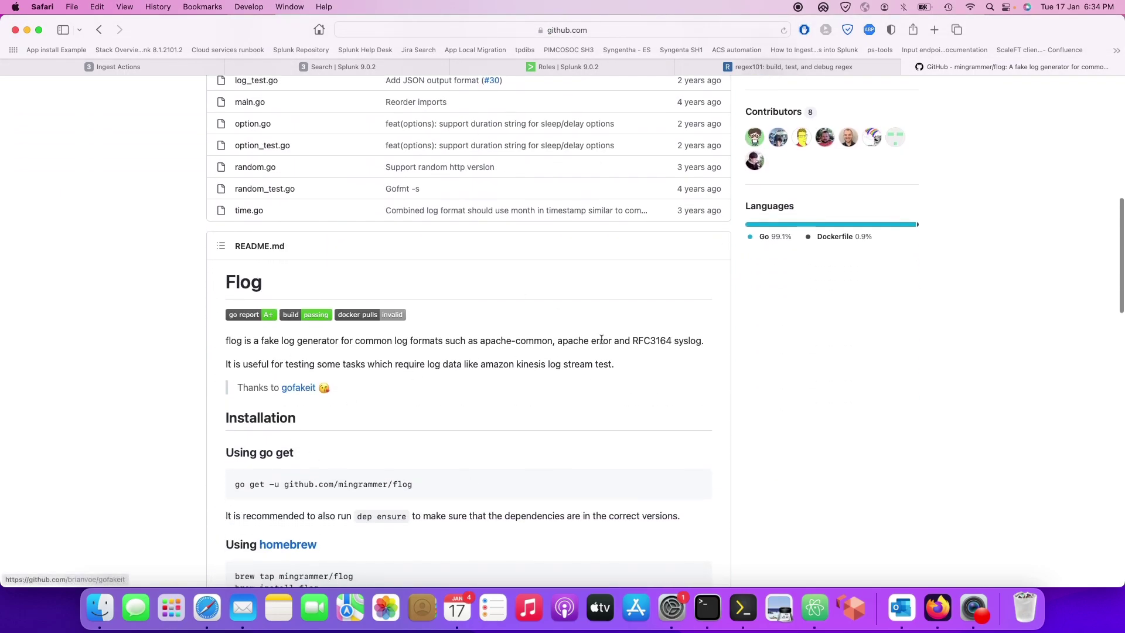
{"action": "scroll", "coordinate": [494, 455], "scroll_direction": "down", "scroll_amount": 12}
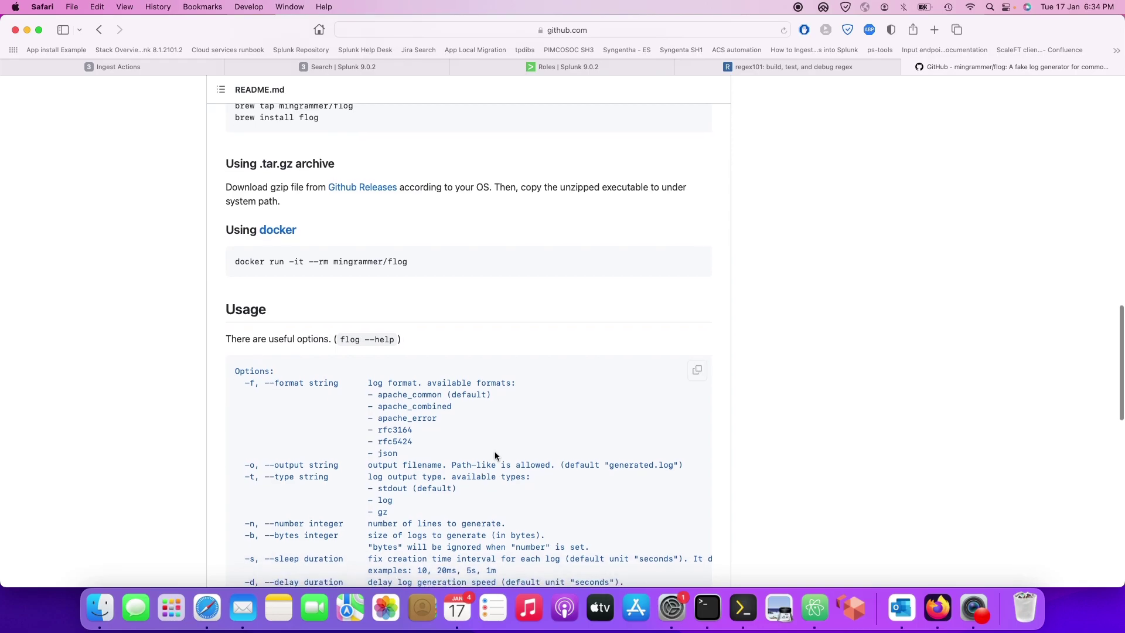
{"action": "scroll", "coordinate": [527, 337], "scroll_direction": "up", "scroll_amount": 13}
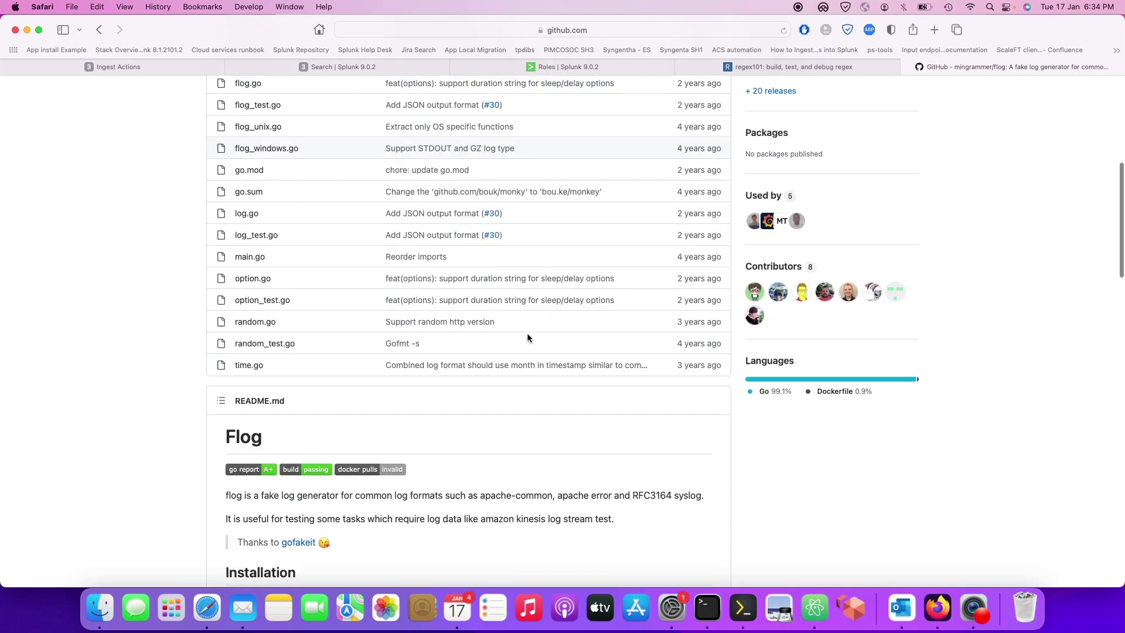
{"action": "scroll", "coordinate": [528, 338], "scroll_direction": "up", "scroll_amount": 10}
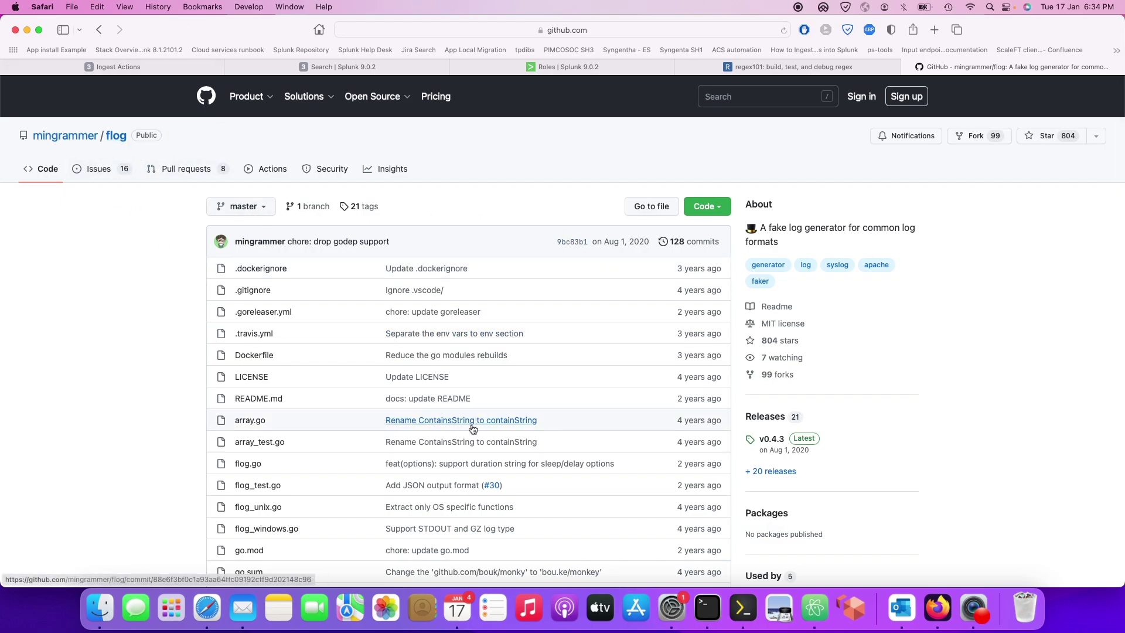
{"action": "scroll", "coordinate": [473, 429], "scroll_direction": "down", "scroll_amount": 15}
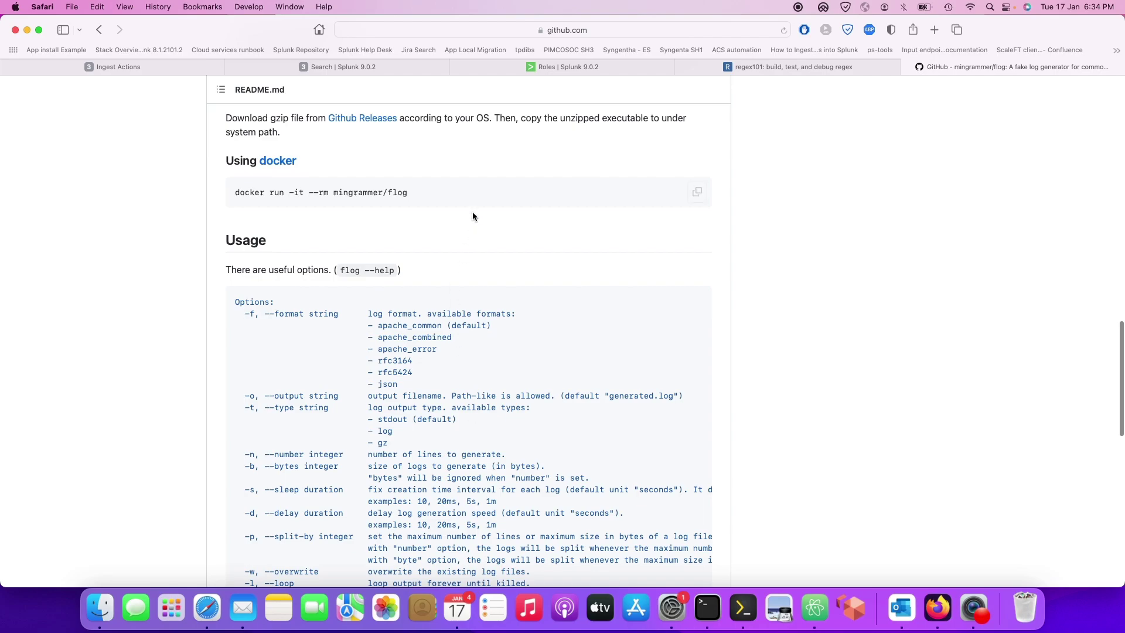
{"action": "scroll", "coordinate": [342, 350], "scroll_direction": "down", "scroll_amount": 1}
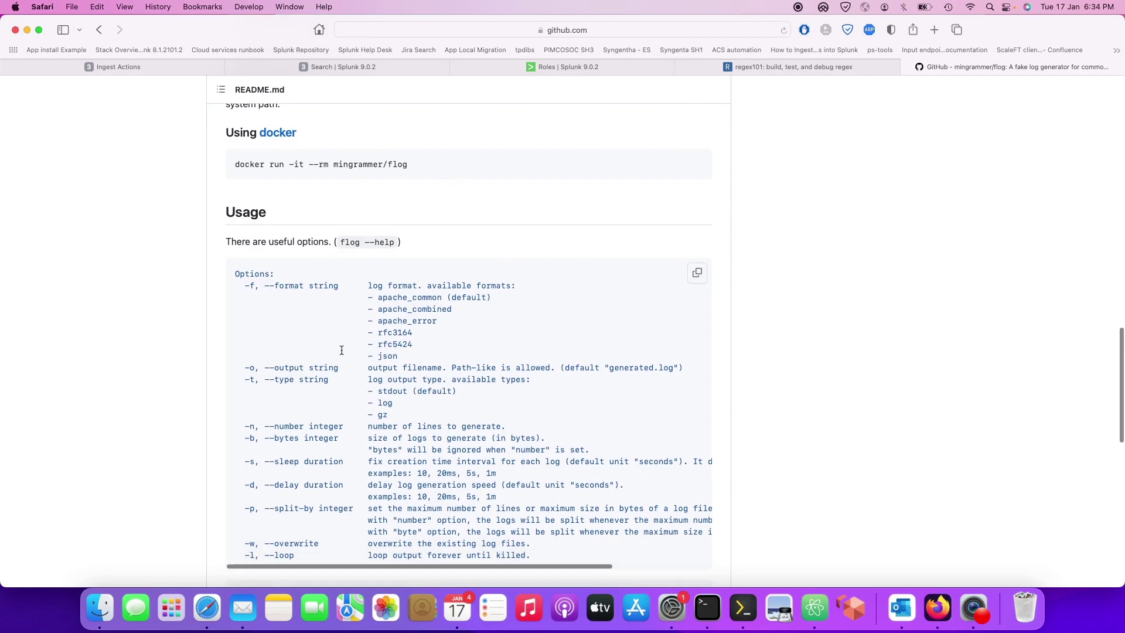
{"action": "scroll", "coordinate": [341, 349], "scroll_direction": "down", "scroll_amount": 10}
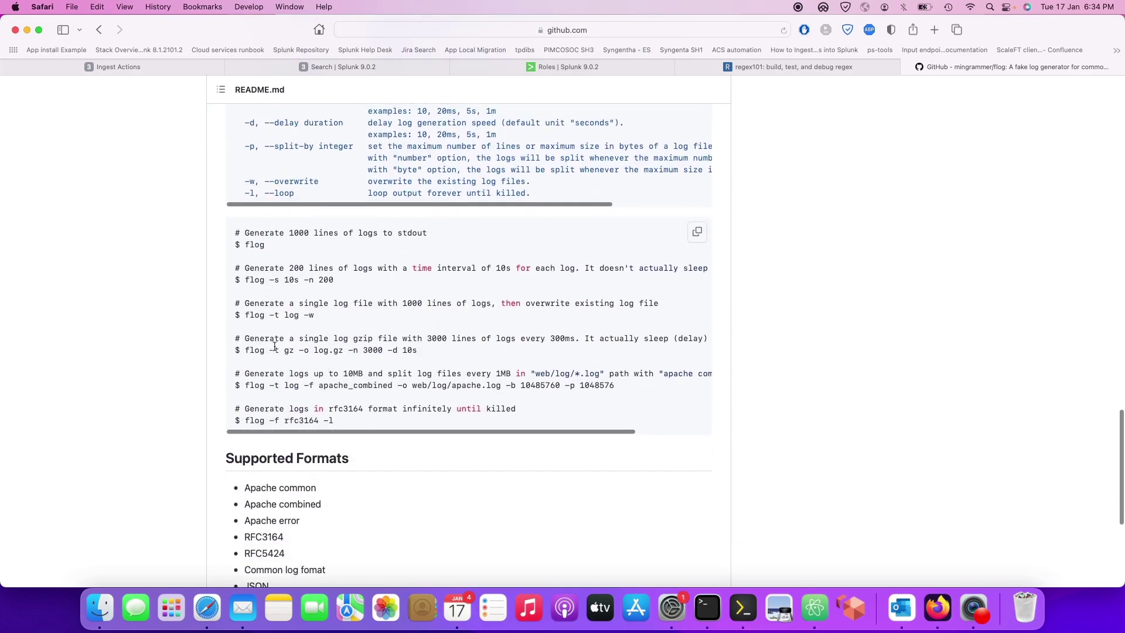
{"action": "left_click_drag", "start_coordinate": [244, 349], "coordinate": [421, 346]}
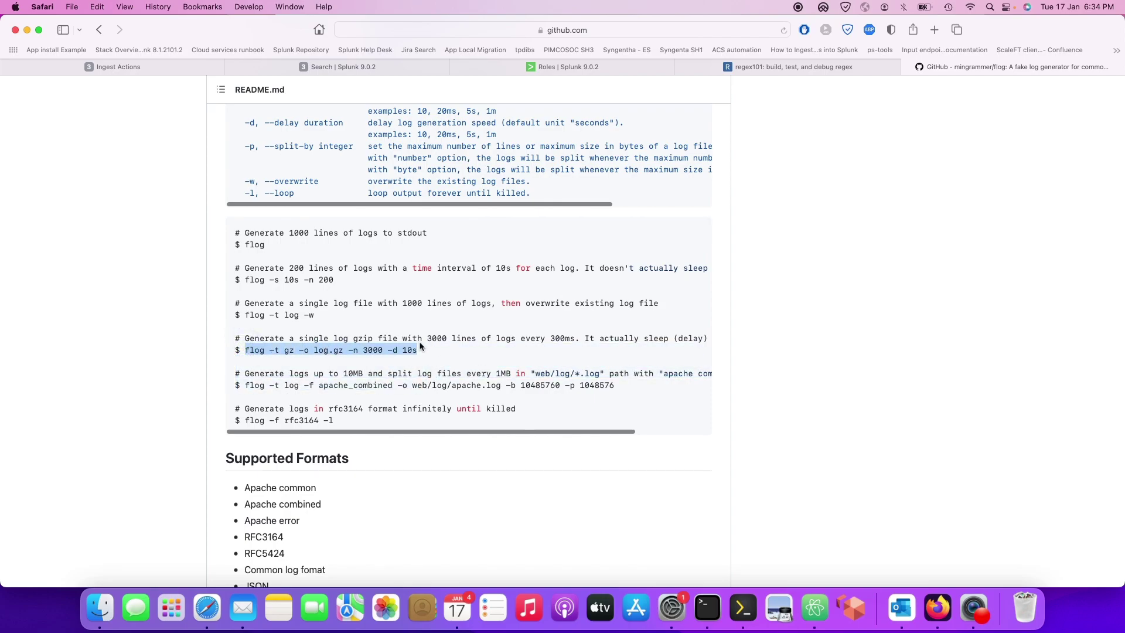
{"action": "scroll", "coordinate": [467, 400], "scroll_direction": "down", "scroll_amount": 4}
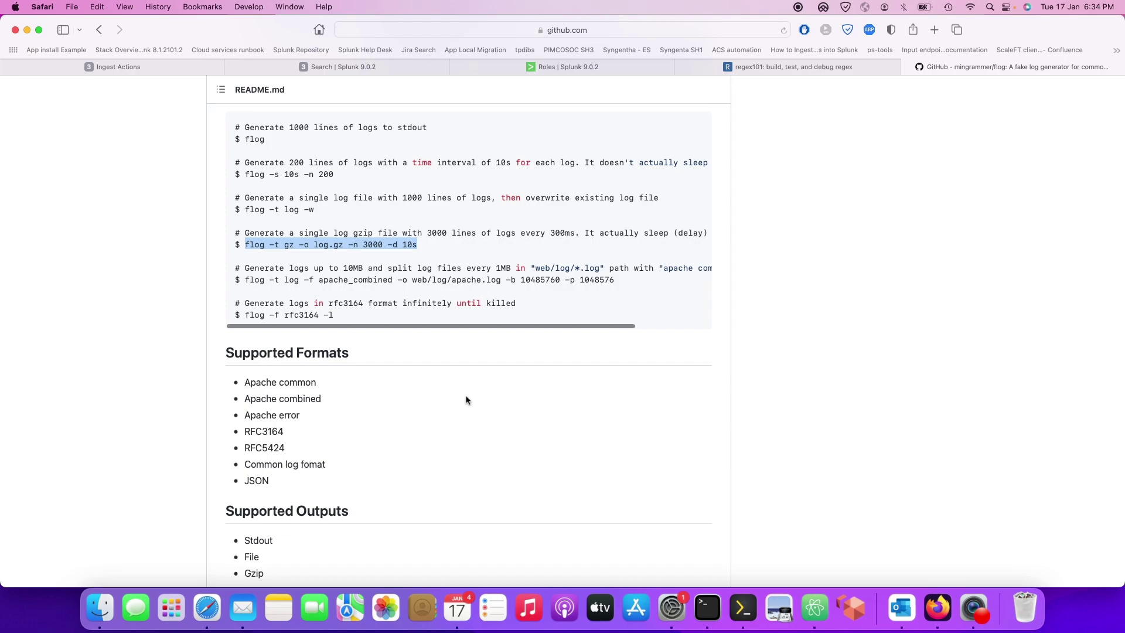
Examine the README's installation methods and available log formats, highlighting apache_error and rfc5424, and return to the repository's file list.
{"action": "scroll", "coordinate": [444, 208], "scroll_direction": "up", "scroll_amount": 20}
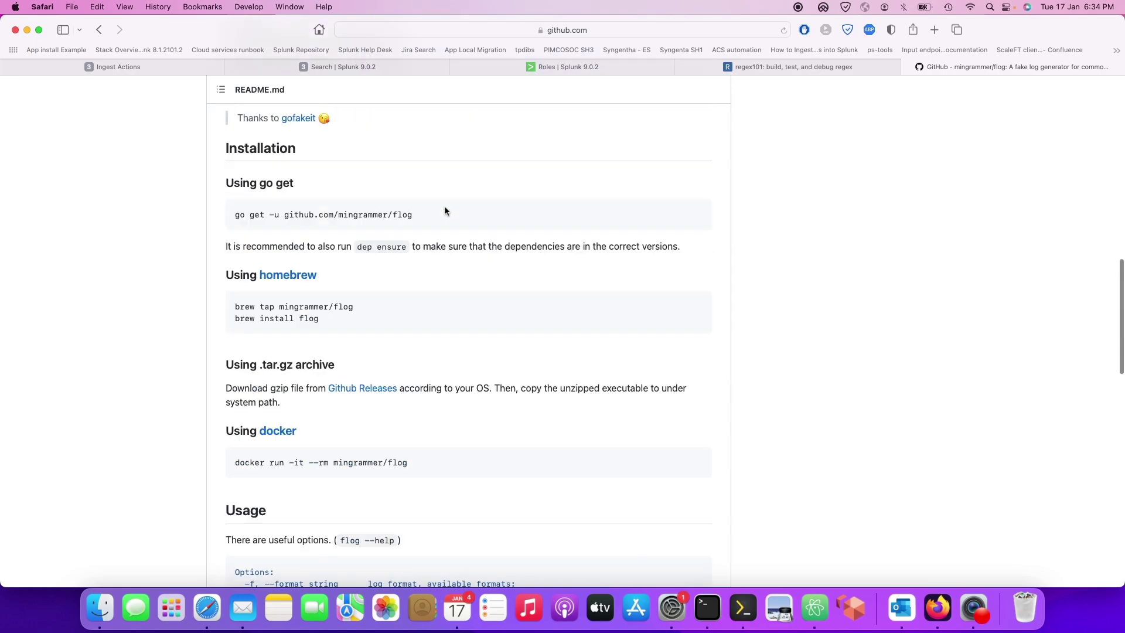
{"action": "scroll", "coordinate": [444, 211], "scroll_direction": "down", "scroll_amount": 1}
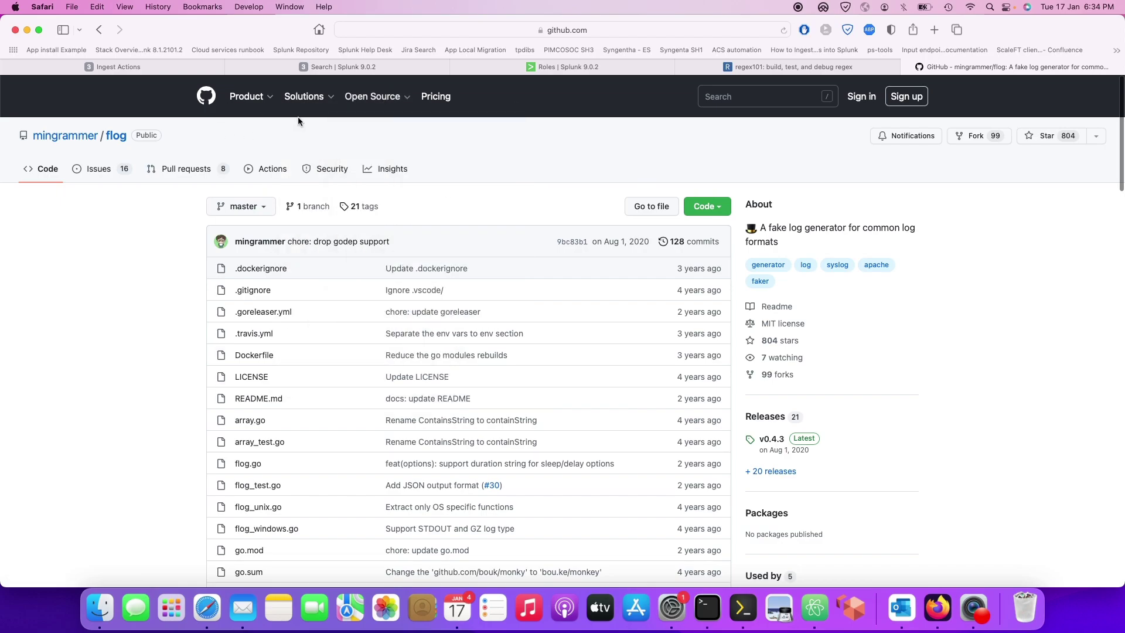
{"action": "scroll", "coordinate": [294, 171], "scroll_direction": "down", "scroll_amount": 20}
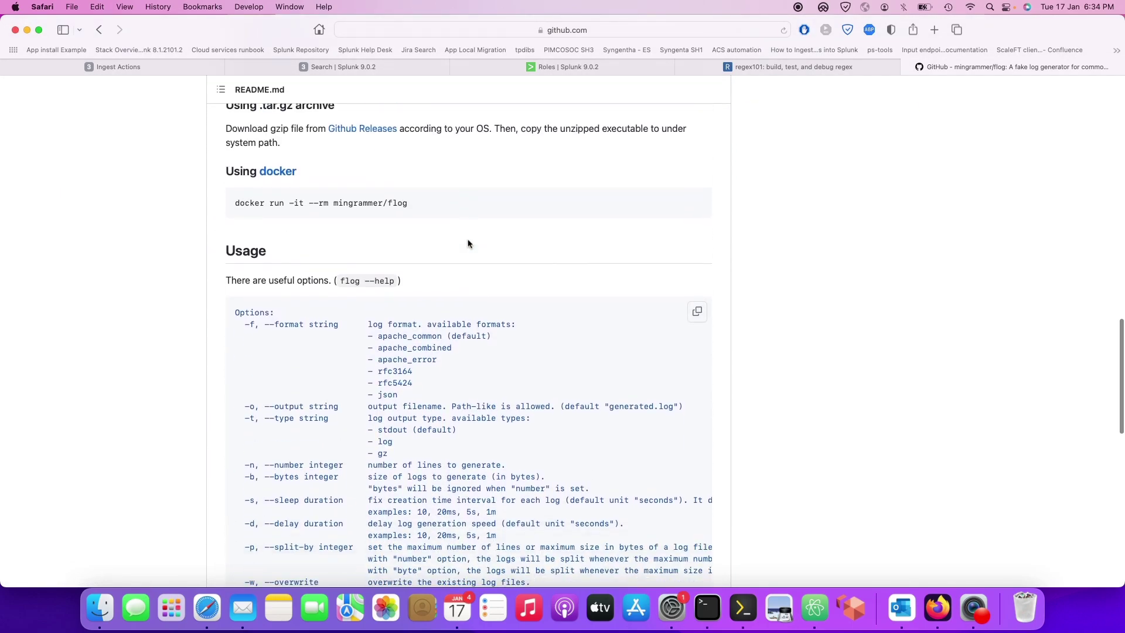
{"action": "left_click", "coordinate": [412, 295]}
{"action": "double_click", "coordinate": [417, 304]}
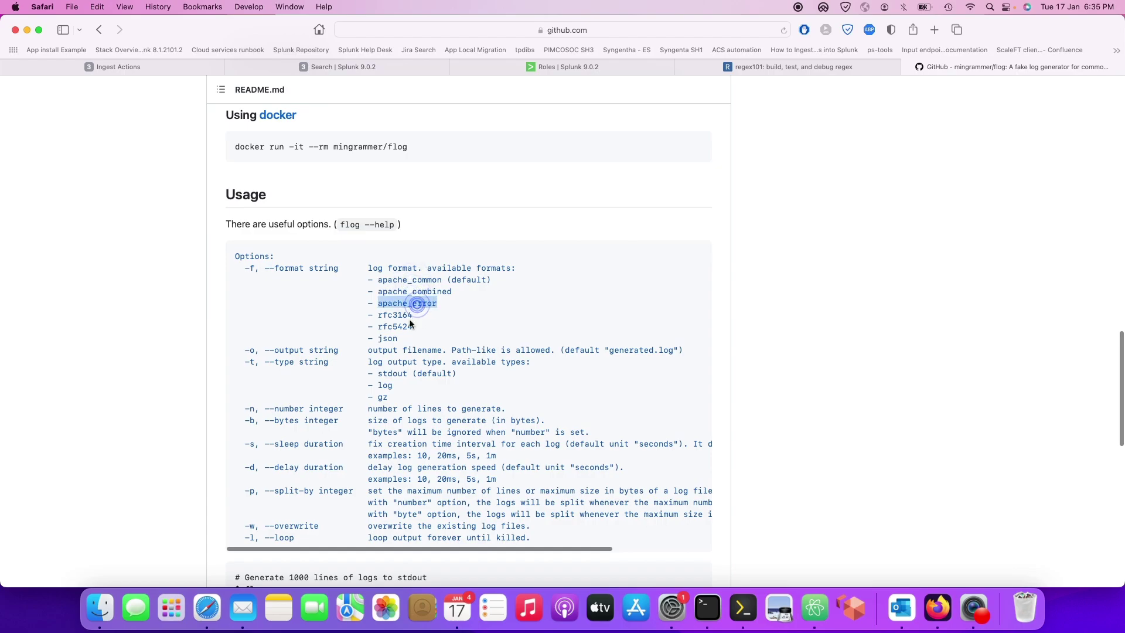
{"action": "double_click", "coordinate": [398, 326]}
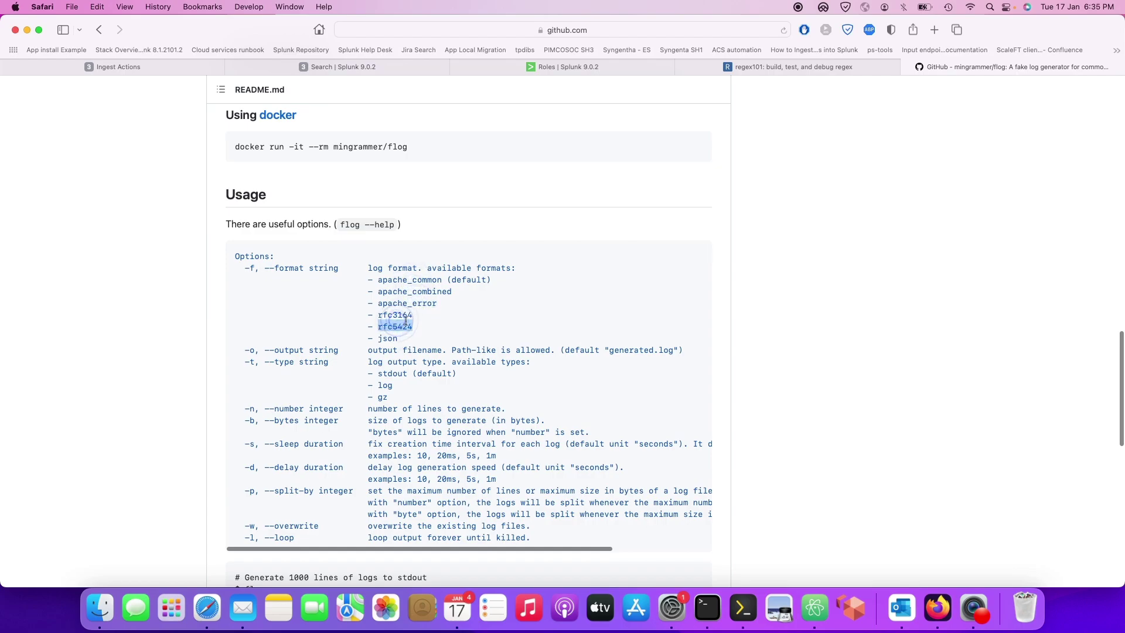
{"action": "scroll", "coordinate": [464, 386], "scroll_direction": "down", "scroll_amount": 5}
{"action": "scroll", "coordinate": [463, 387], "scroll_direction": "up", "scroll_amount": 5}
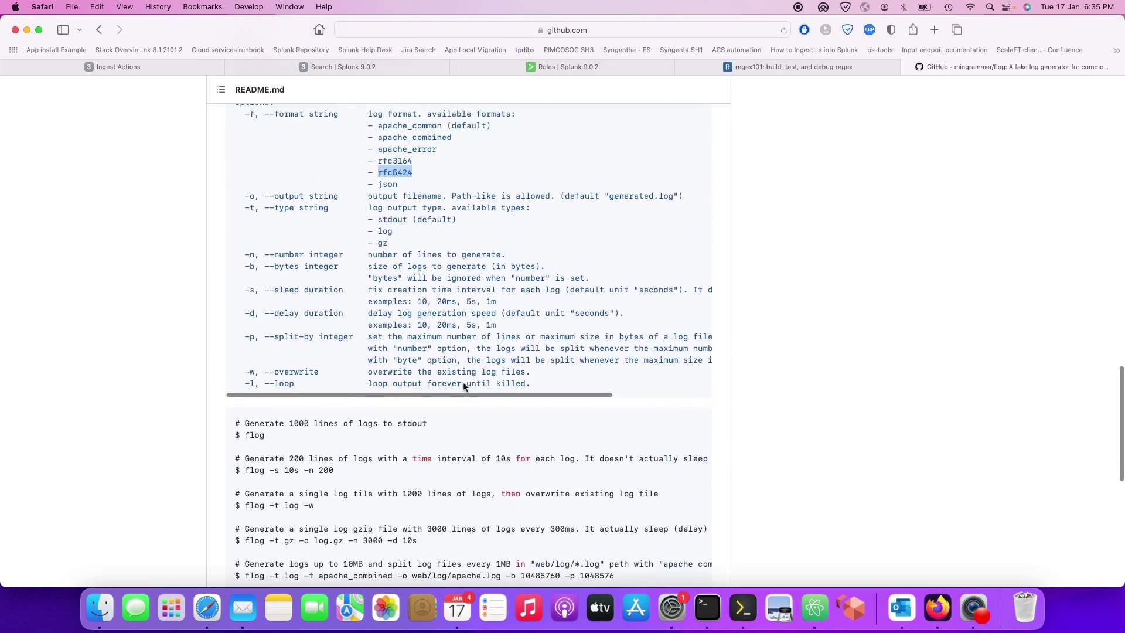
{"action": "scroll", "coordinate": [463, 383], "scroll_direction": "right", "scroll_amount": 3}
{"action": "scroll", "coordinate": [463, 383], "scroll_direction": "left", "scroll_amount": 3}
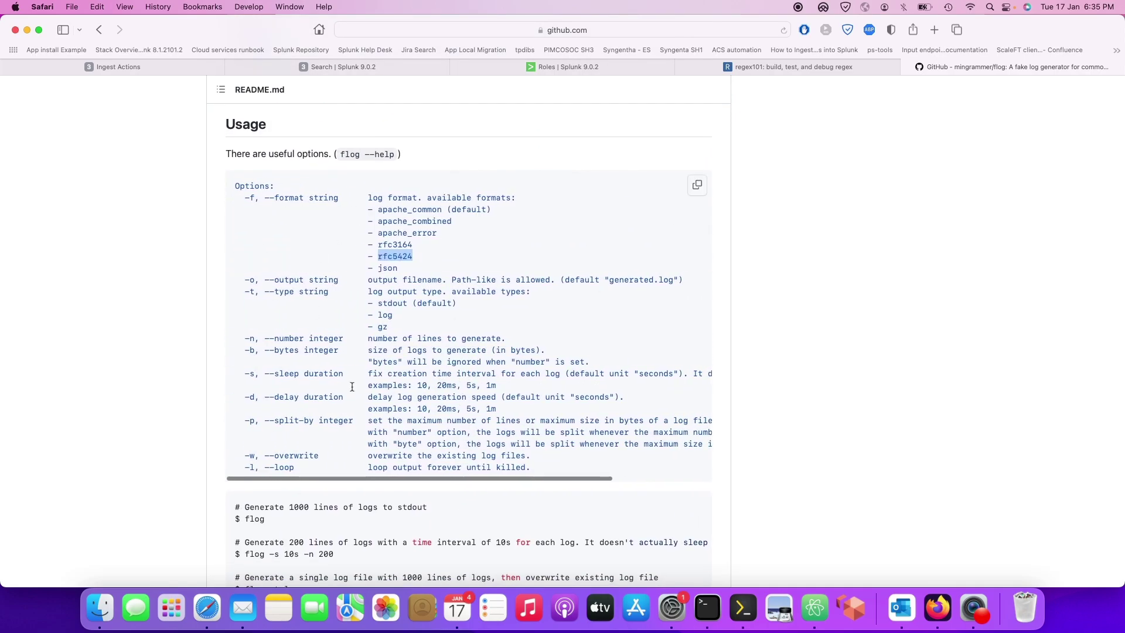
{"action": "scroll", "coordinate": [379, 429], "scroll_direction": "up", "scroll_amount": 20}
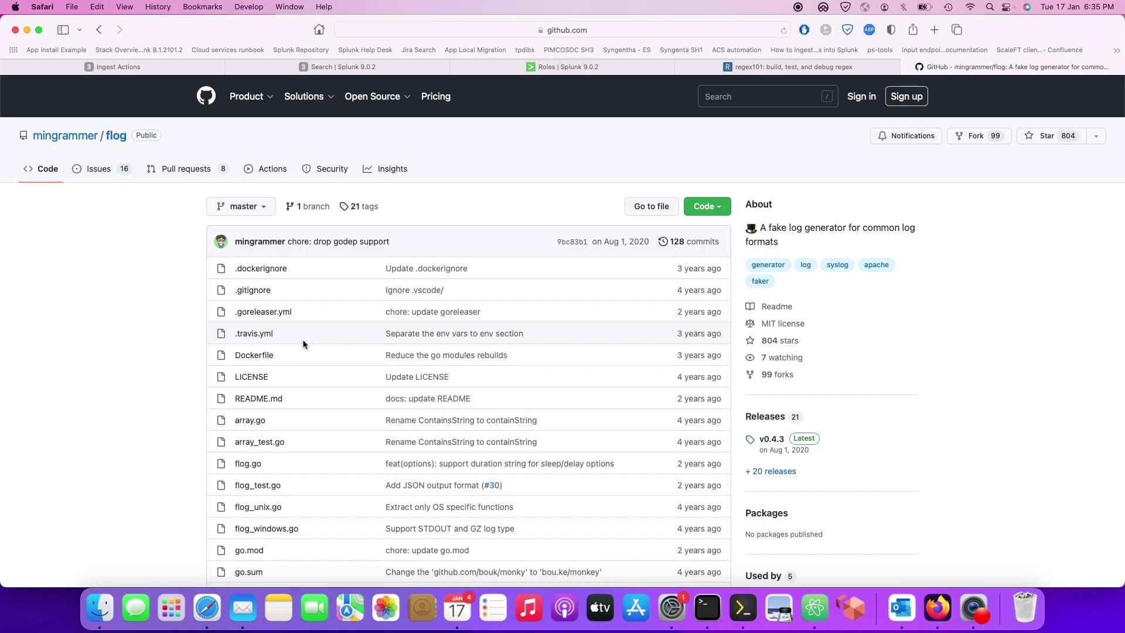
Show the flog repository's full web address and return to the Ingest Actions ruleset editor.
{"action": "left_click", "coordinate": [607, 35]}
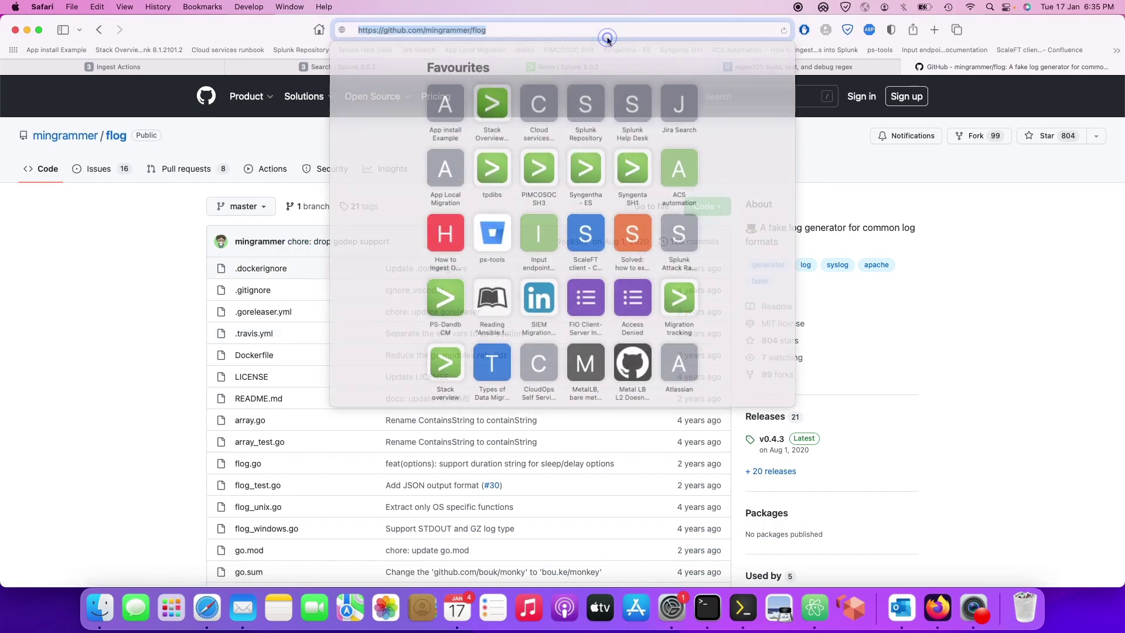
{"action": "left_click", "coordinate": [113, 324]}
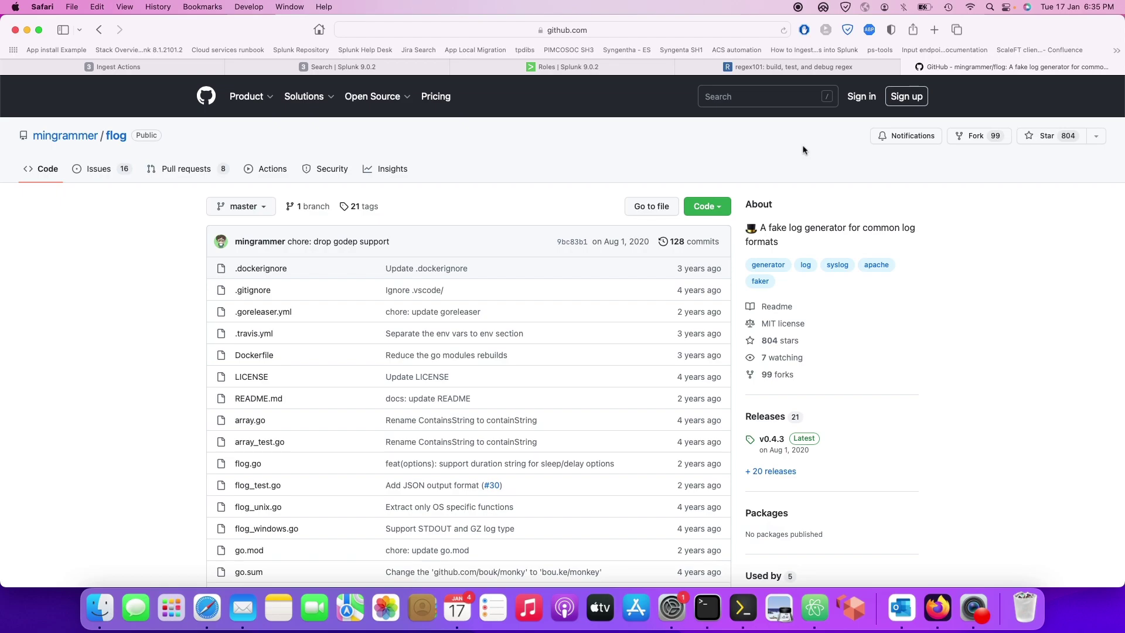
{"action": "left_click", "coordinate": [125, 65]}
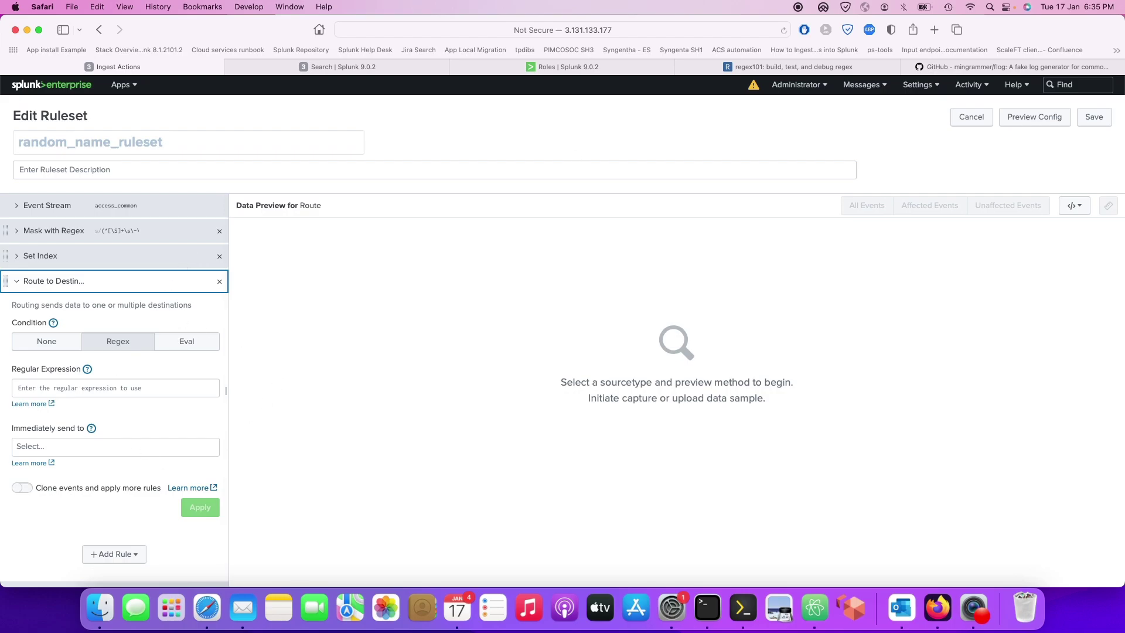
{"action": "left_click", "coordinate": [799, 6]}
{"action": "left_click", "coordinate": [800, 30]}
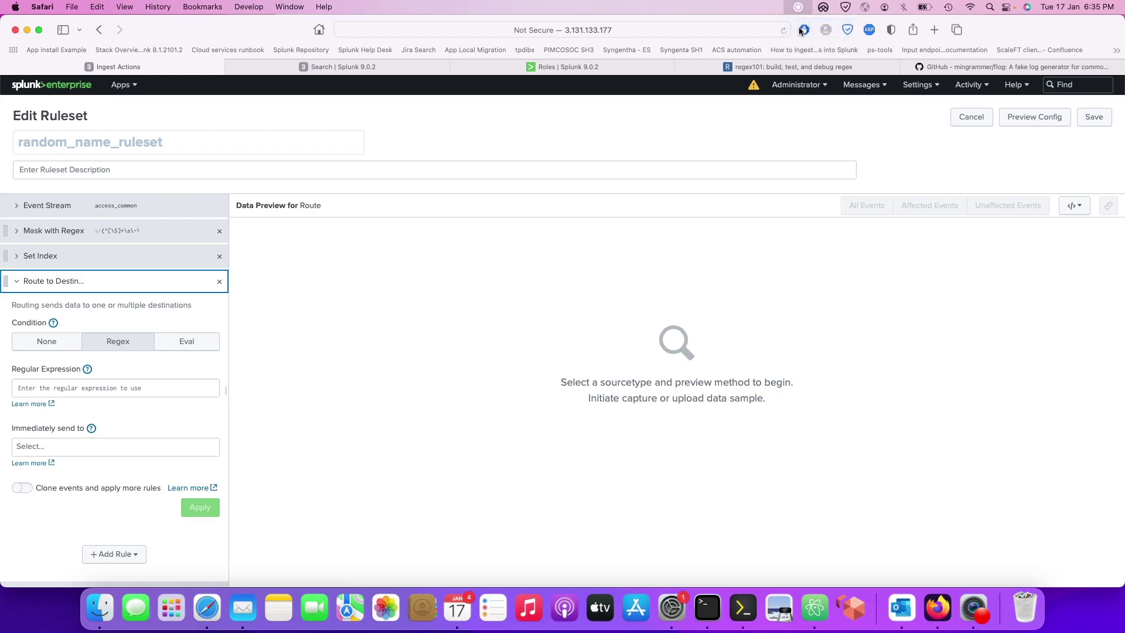